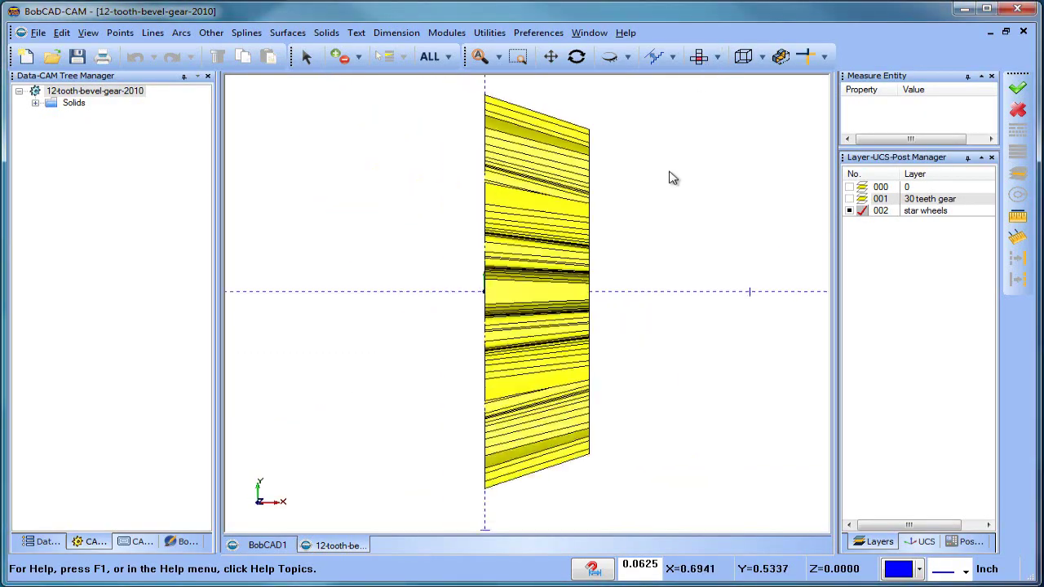
Rotate the whole bevel gear around the Z axis about the origin so it extends toward negative X
middle_click_drag(612, 354, 644, 308)
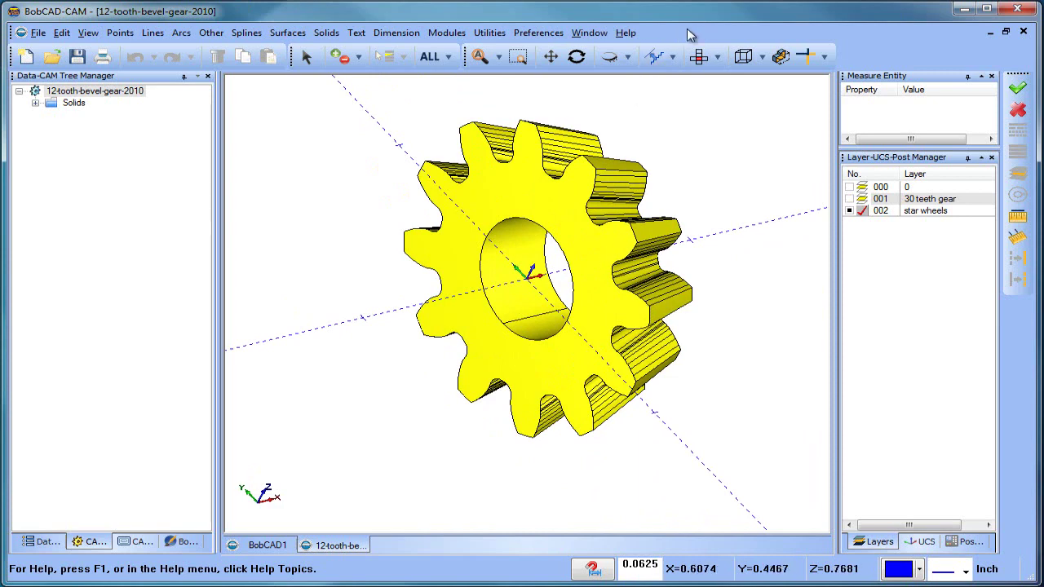
left_click(699, 56)
right_click(668, 147)
left_click(701, 170)
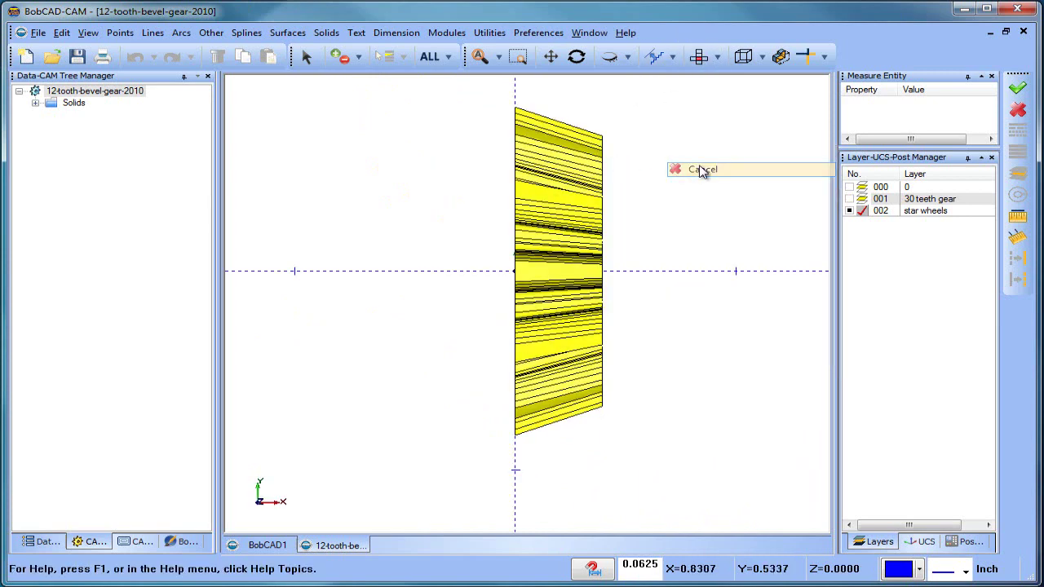
left_click(490, 32)
left_click(537, 65)
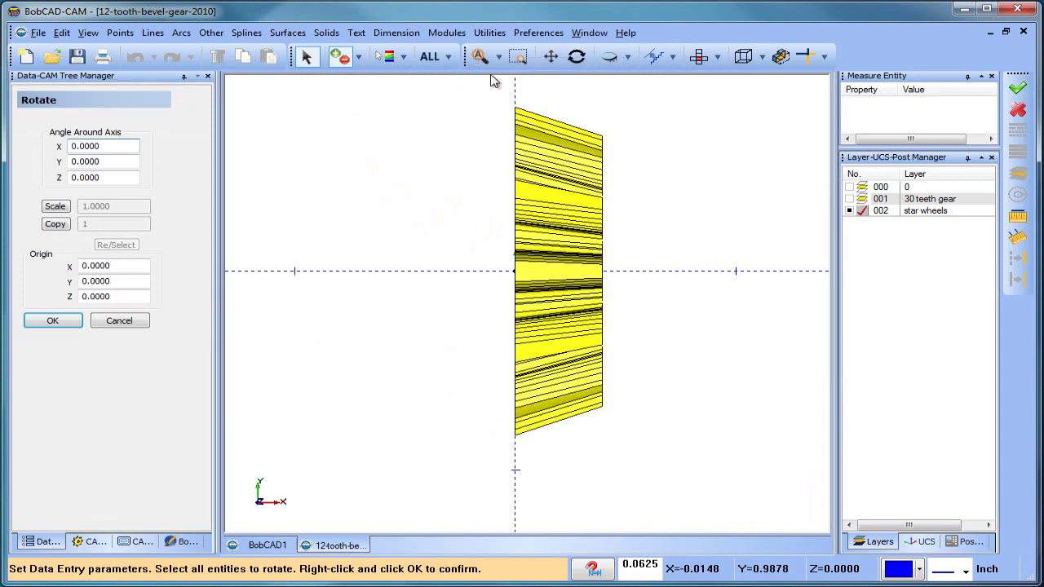
left_click(430, 56)
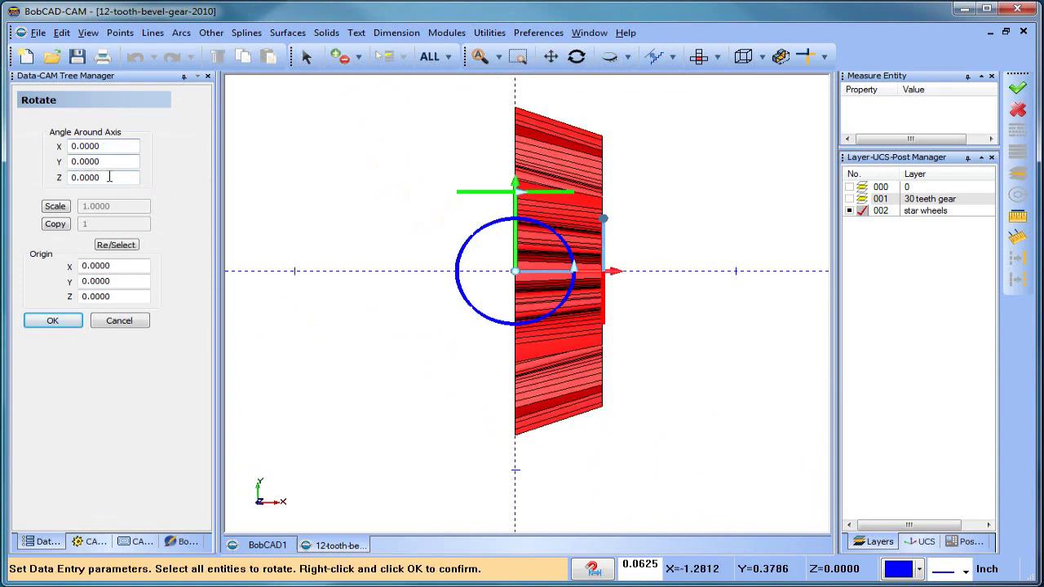
double_click(58, 177)
left_click(64, 322)
left_click(111, 321)
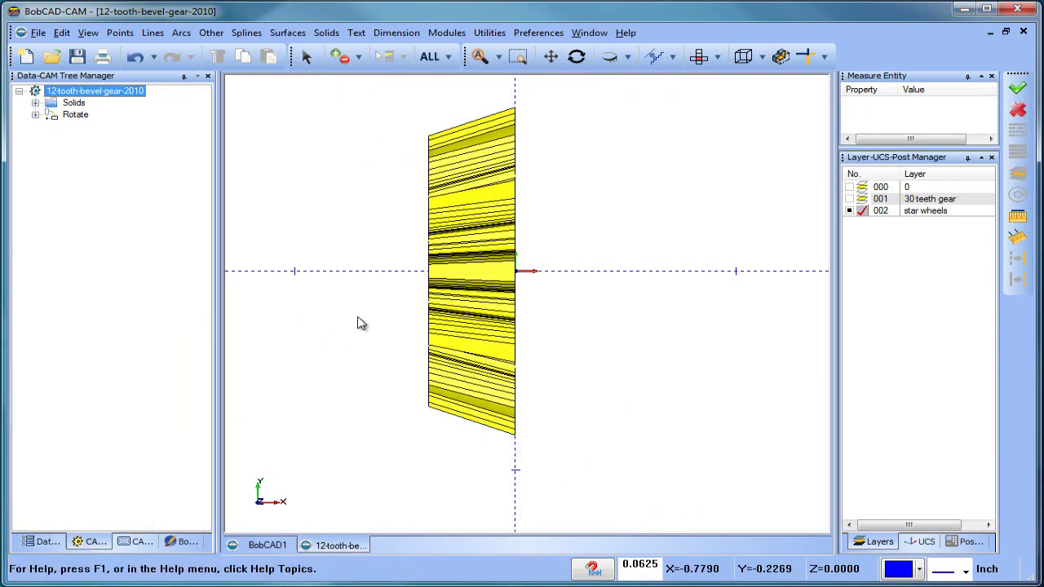
Show the gear in the Right view and make the Side (Y/Z) UCS active
middle_click_drag(545, 409, 481, 407)
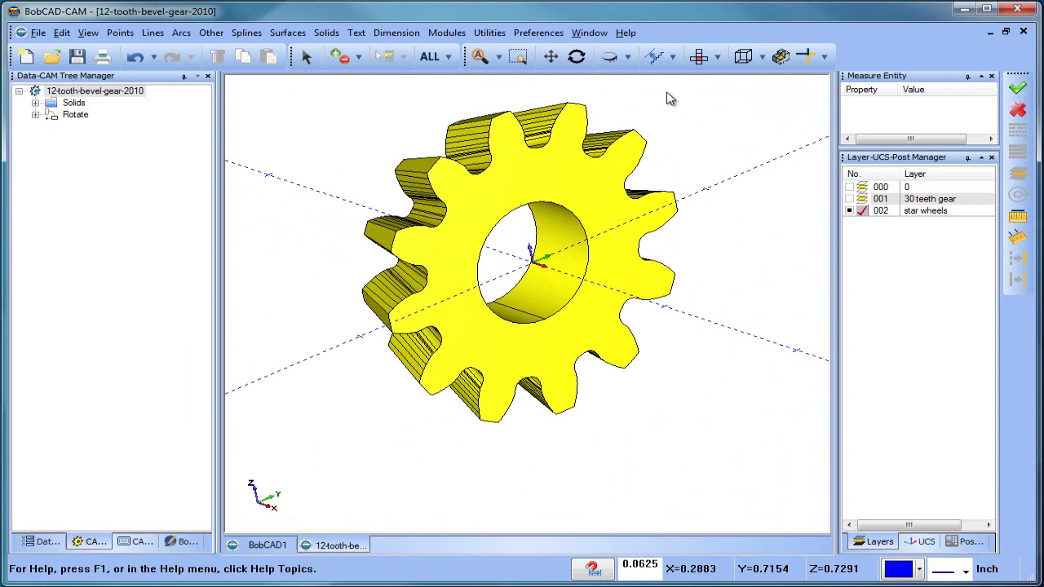
left_click(702, 59)
left_click(717, 57)
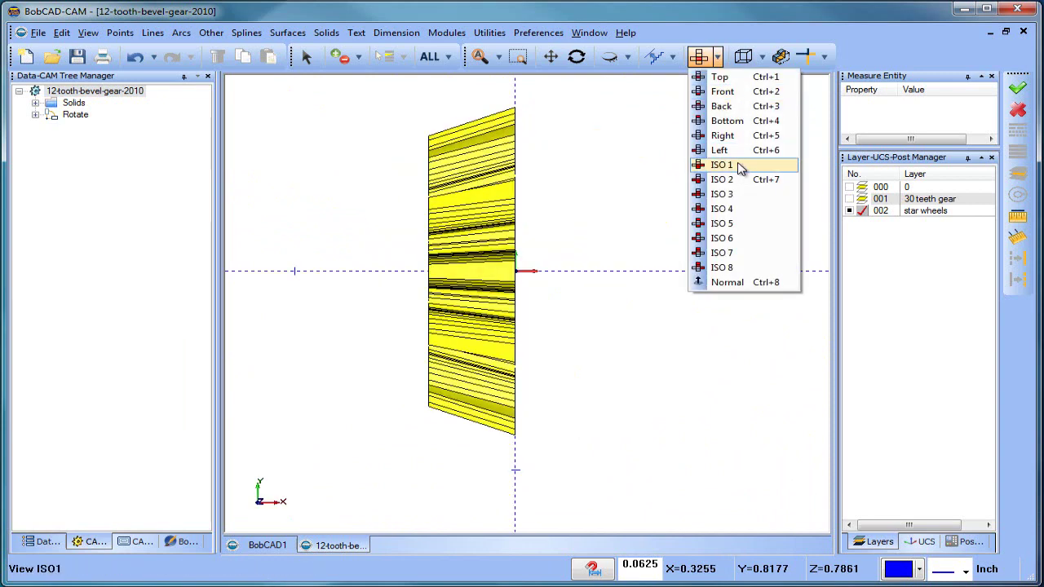
left_click(723, 135)
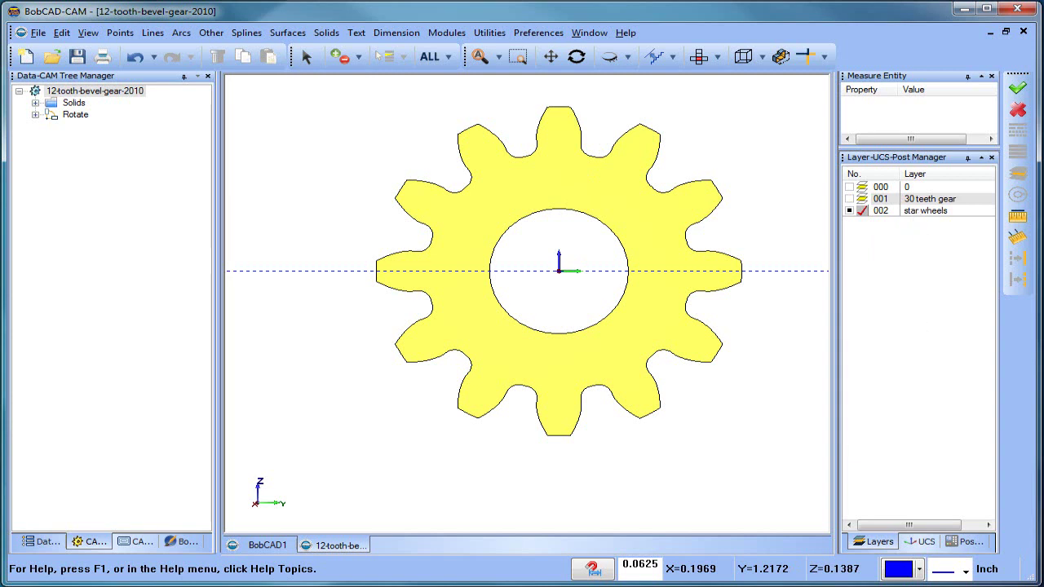
left_click(921, 541)
left_click(866, 199)
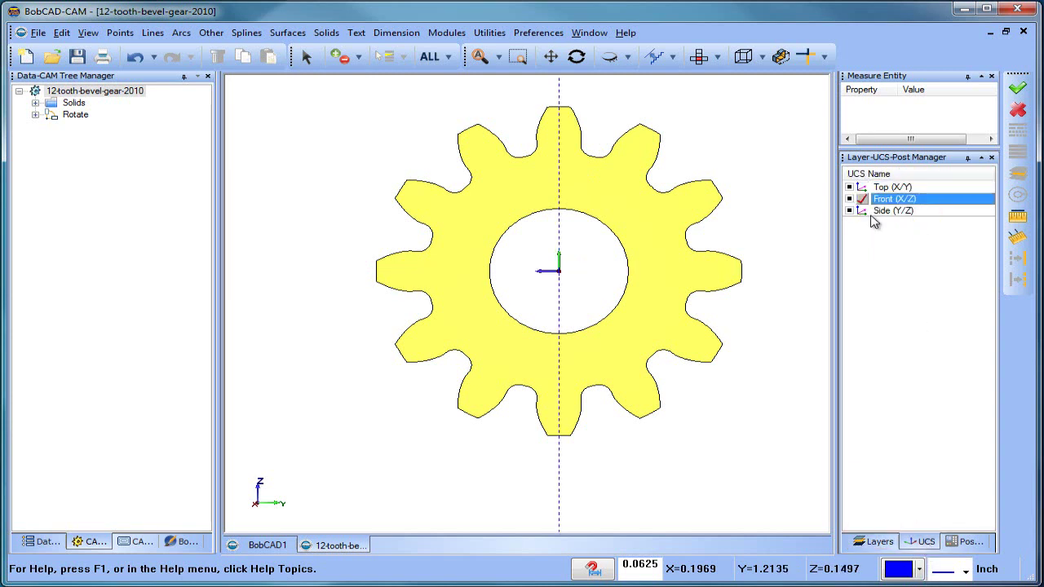
left_click(866, 211)
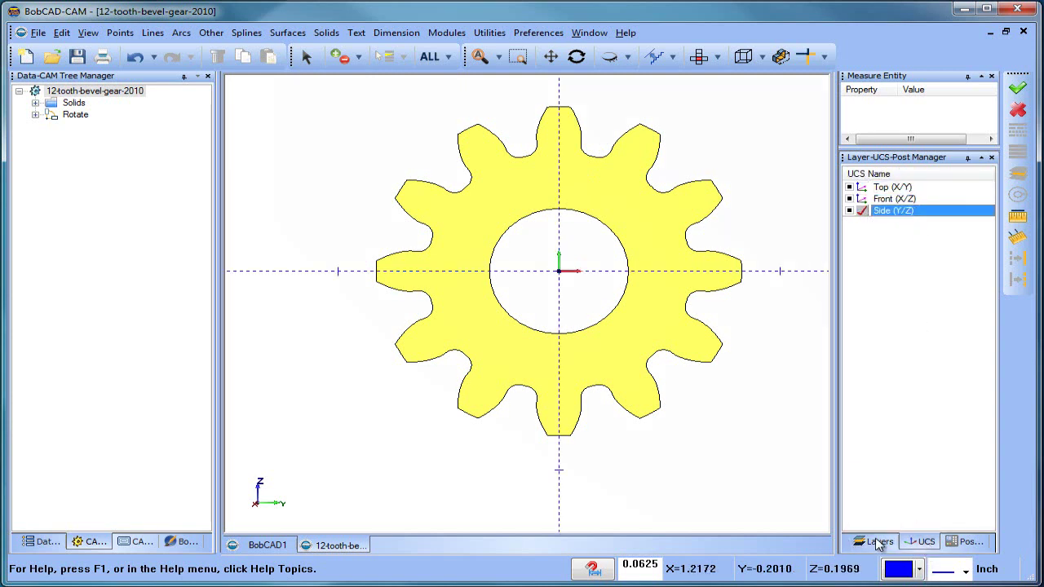
Add a new layer after the star wheels layer for the construction geometry
left_click(878, 542)
right_click(915, 209)
left_click(929, 217)
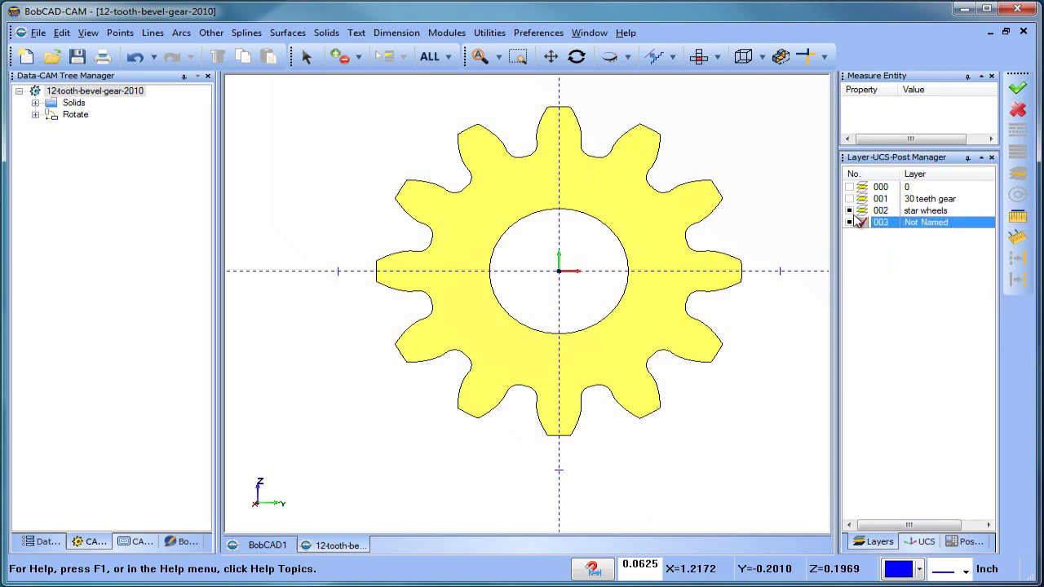
Extract the edges of the gear's flat face onto the new layer, then hide the star wheels layer
left_click(489, 33)
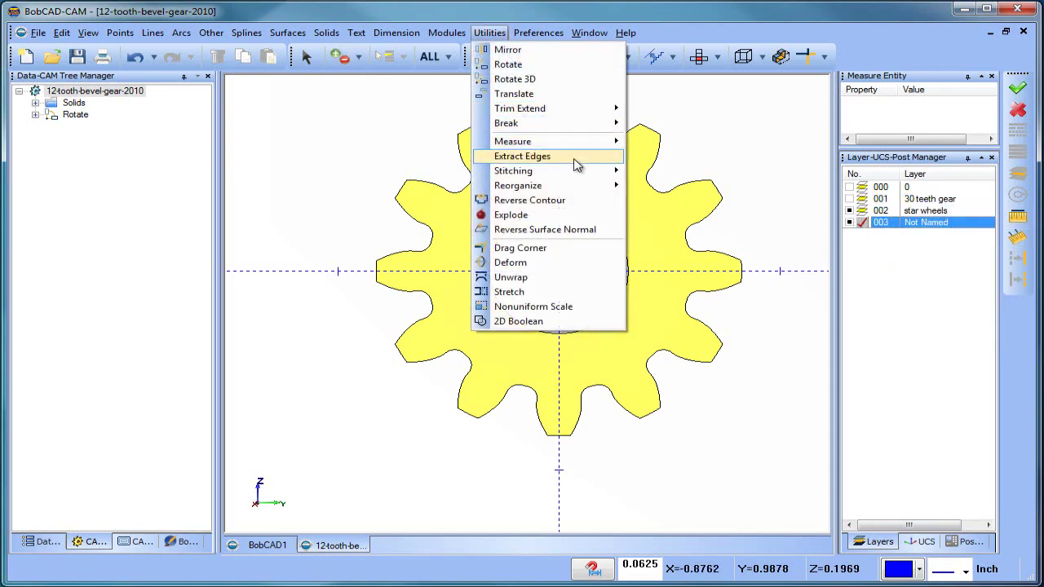
mouse_move(578, 156)
left_click(655, 159)
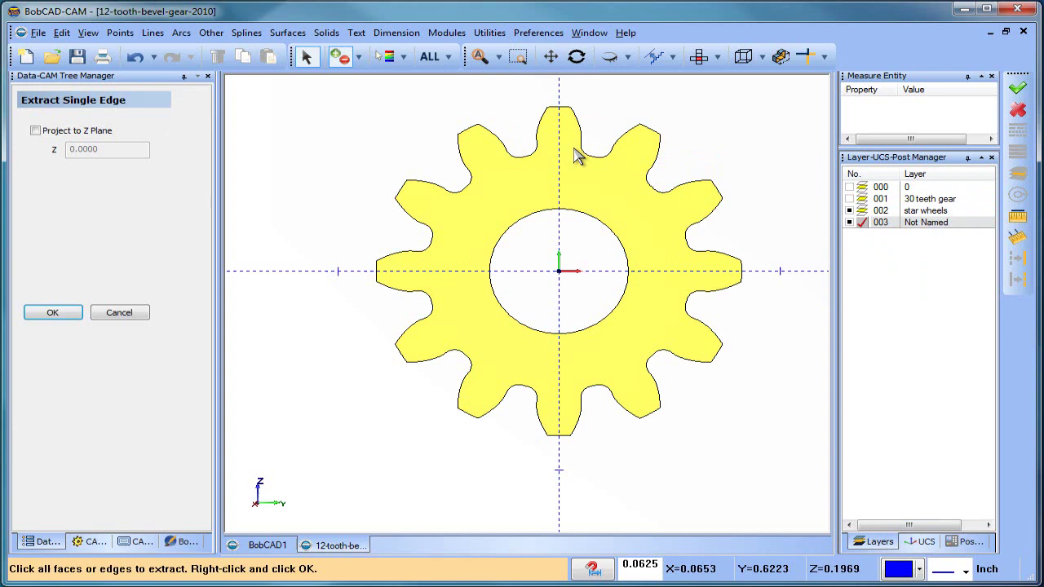
left_click(624, 114)
right_click(618, 97)
left_click(636, 104)
left_click(867, 214)
right_click(727, 140)
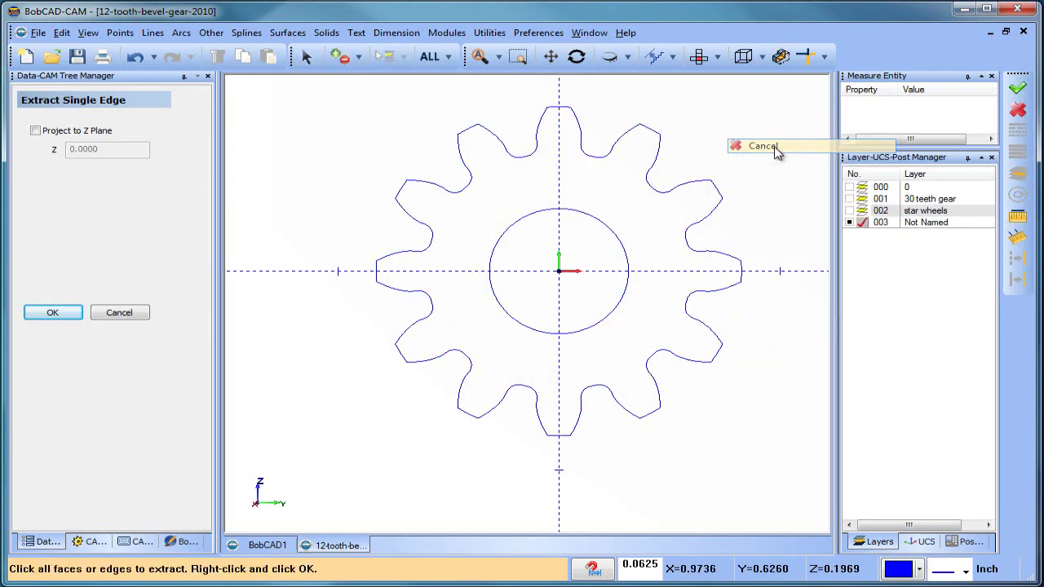
left_click(774, 150)
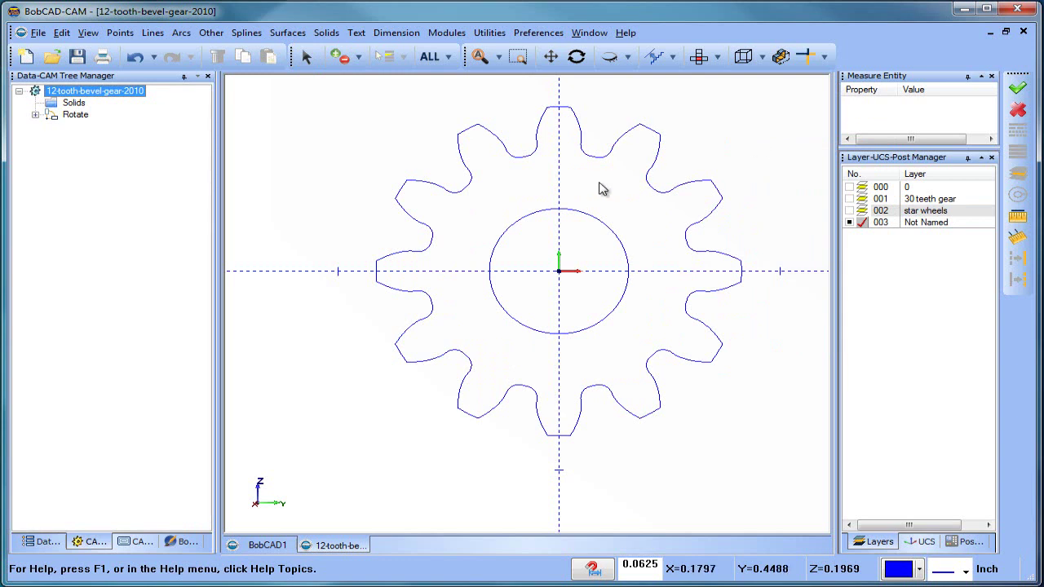
left_click(152, 32)
mouse_move(120, 32)
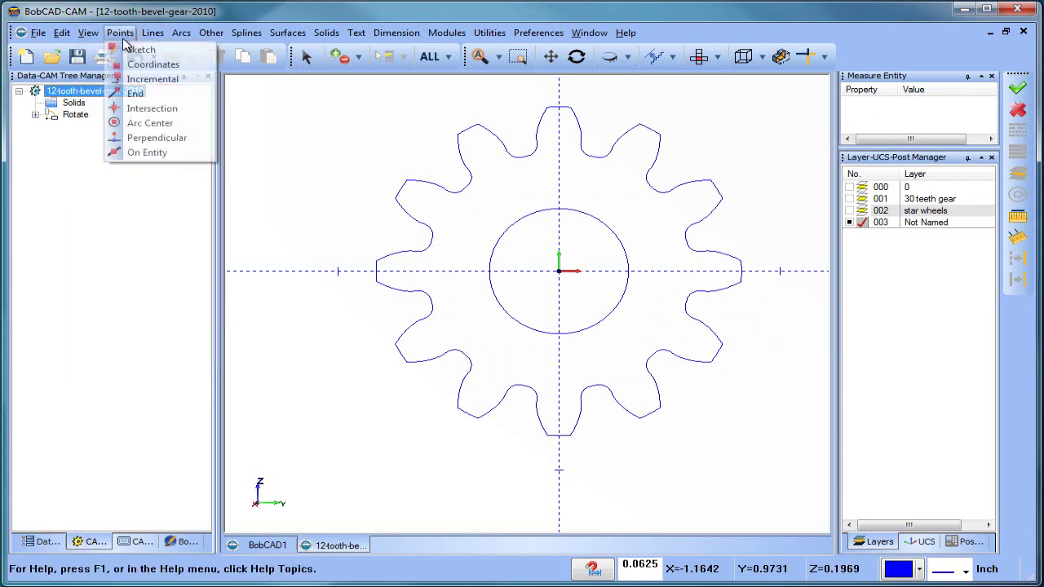
left_click(162, 82)
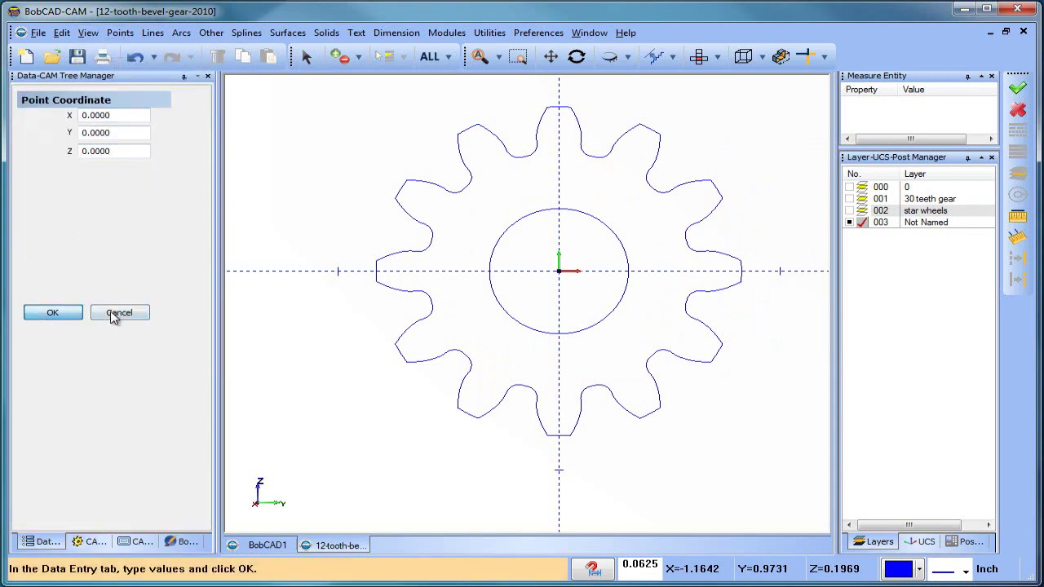
left_click(116, 315)
Draw a Join line from the origin to the snap point in the tooth gap just right of the upper vertical tooth
left_click(153, 32)
left_click(181, 76)
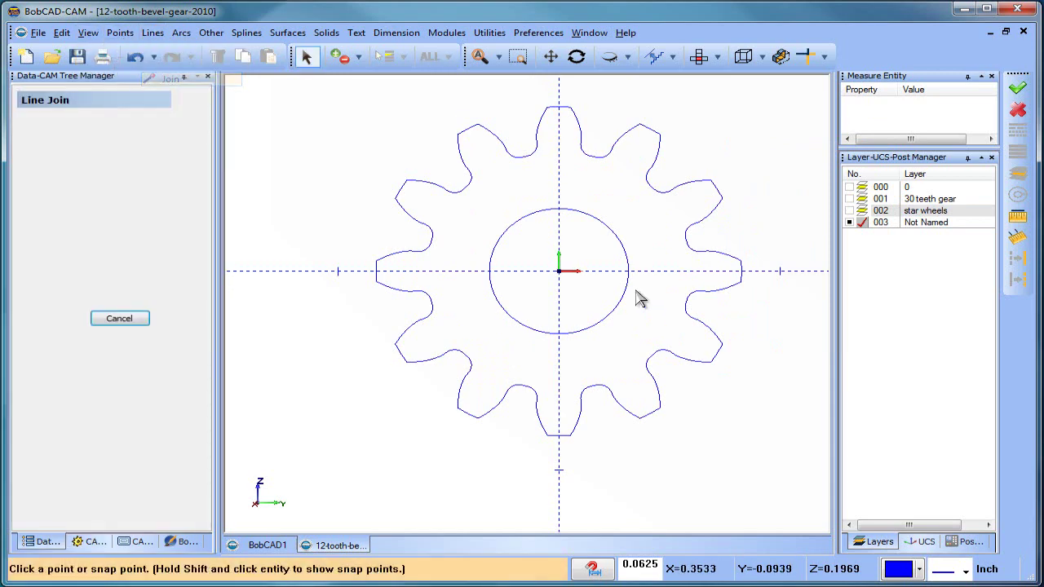
left_click(559, 272)
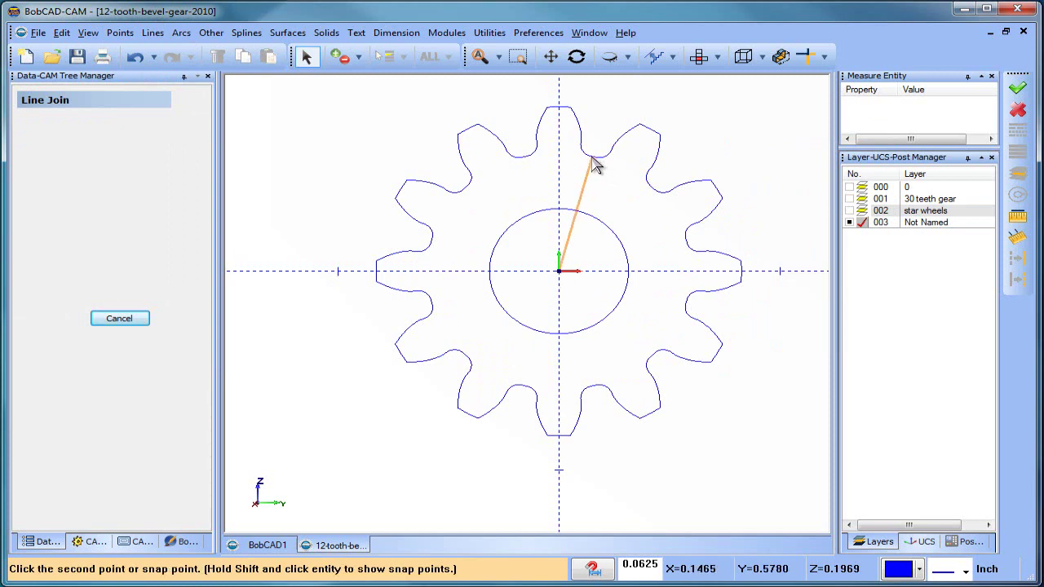
scroll(596, 164, "up", 5)
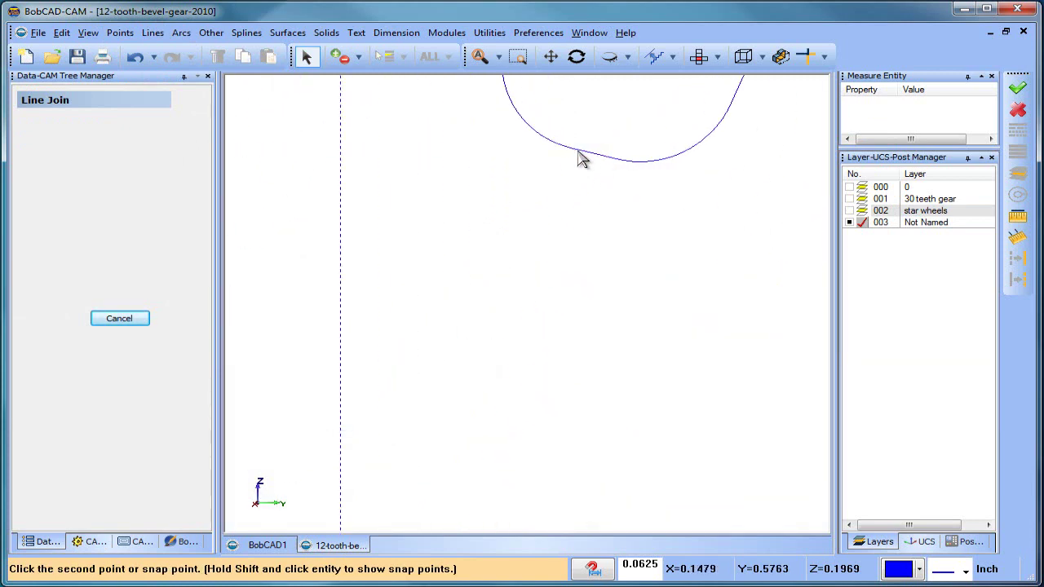
left_click(587, 158)
scroll(563, 249, "down", 5)
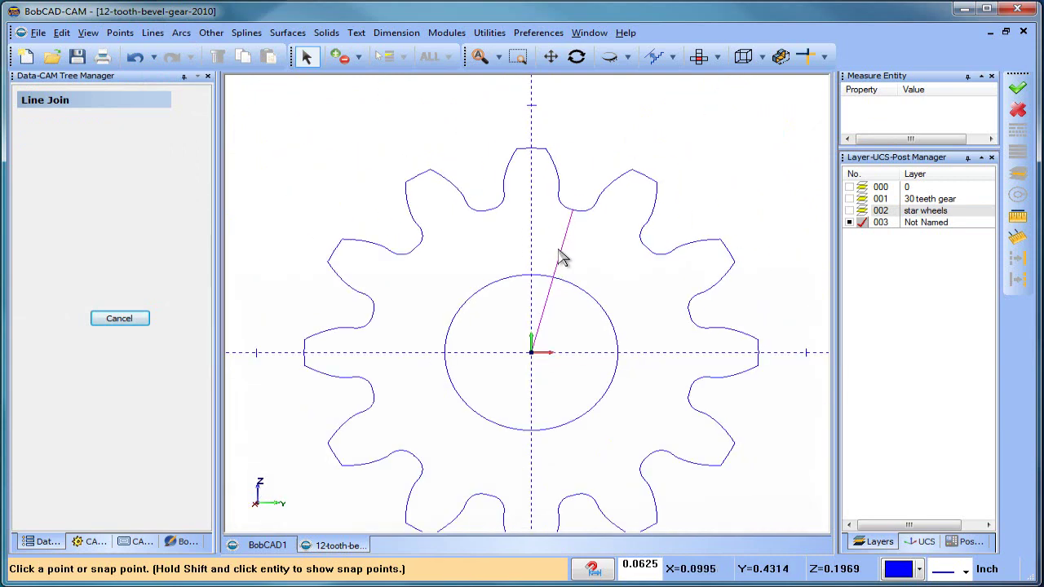
Draw a second Join line from the origin to the midpoint of the upper vertical tooth's tip
left_click(532, 354)
scroll(538, 164, "up", 4)
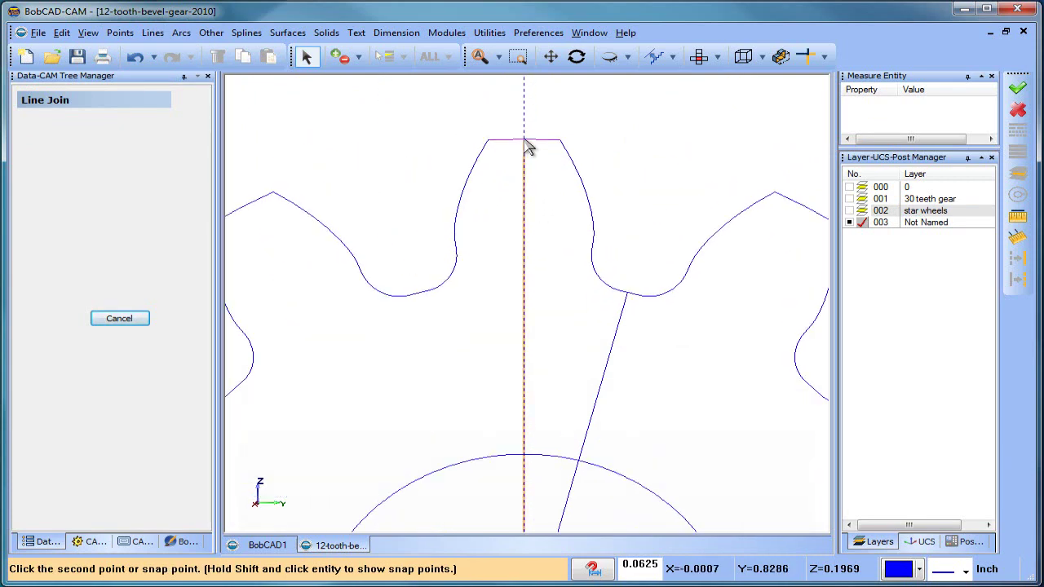
left_click(526, 145)
right_click(633, 135)
left_click(652, 157)
scroll(648, 207, "down", 3)
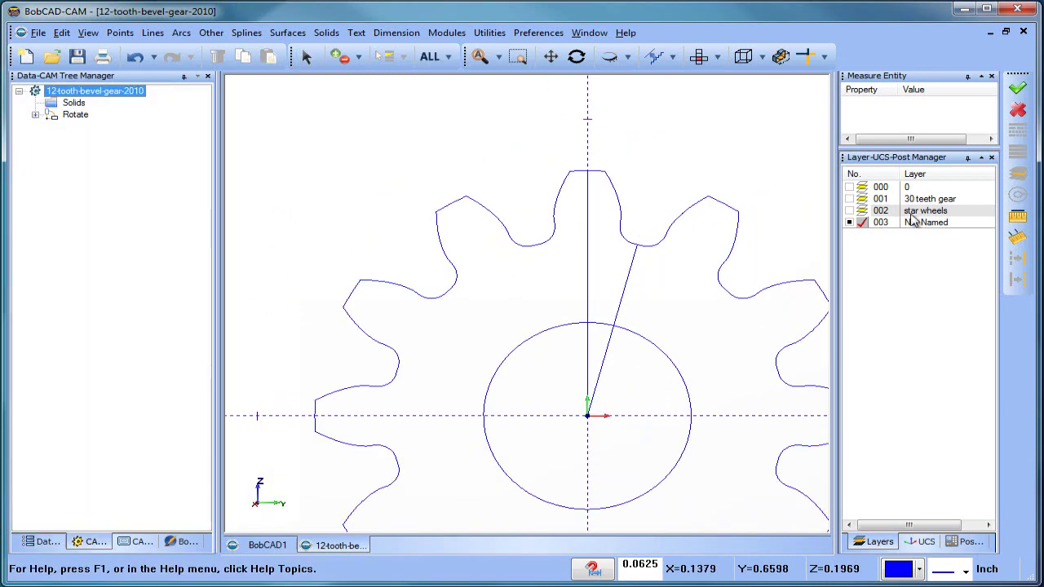
Measure the angle between the two lines drawn from the gear's centre
left_click(1018, 237)
left_click(630, 273)
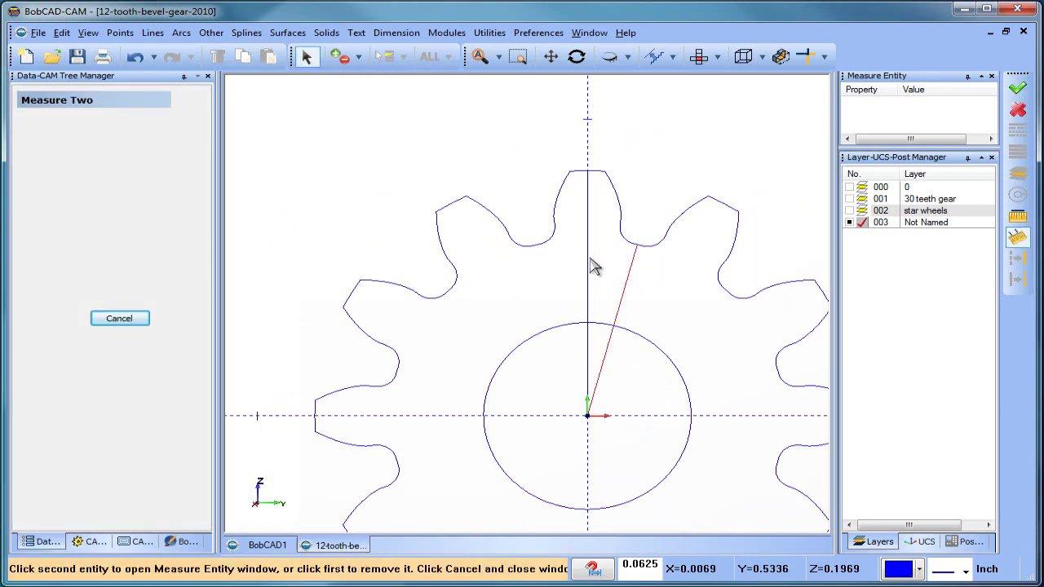
left_click(589, 265)
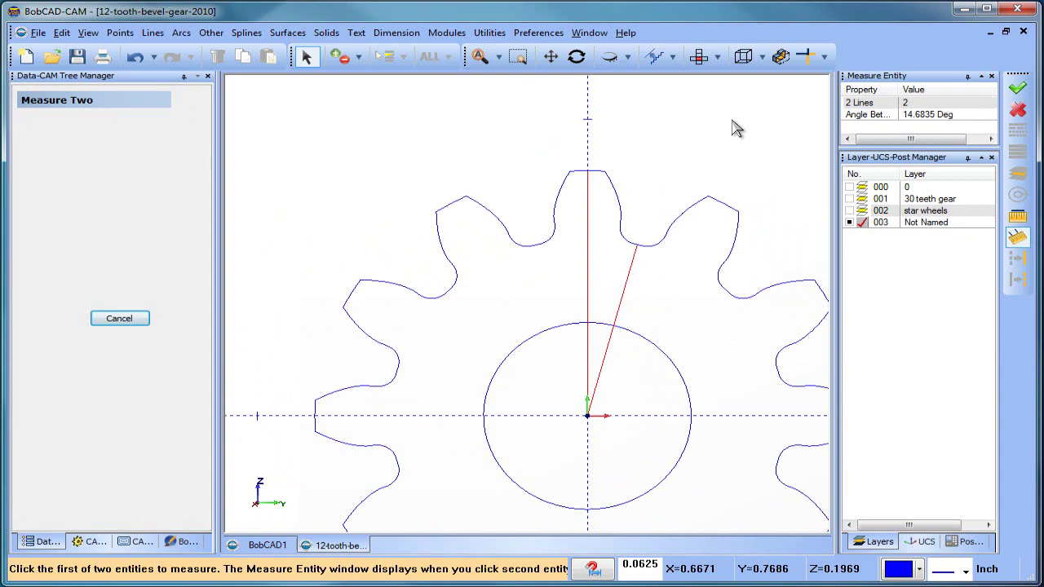
right_click(680, 129)
left_click(714, 138)
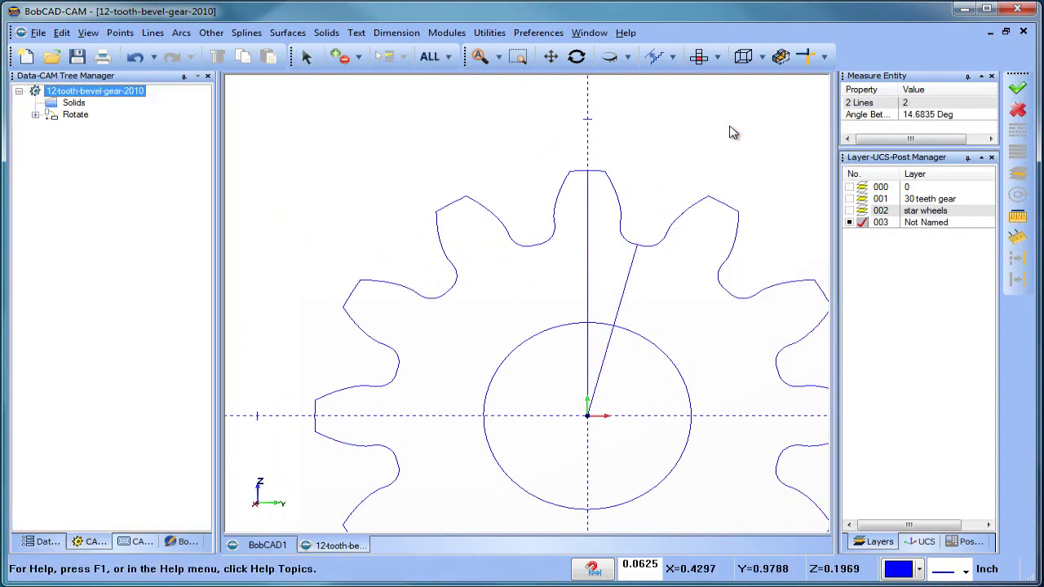
Show the star wheels layer again and rotate all visible geometry 14.6835 degrees around Z about the origin
scroll(664, 160, "down", 1)
left_click(852, 214)
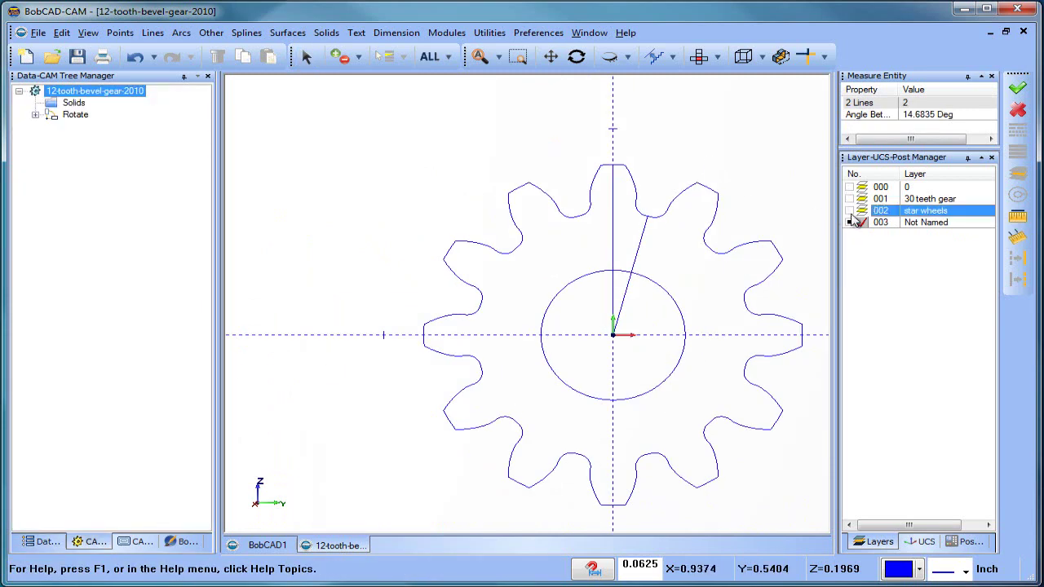
left_click(852, 221)
left_click(489, 33)
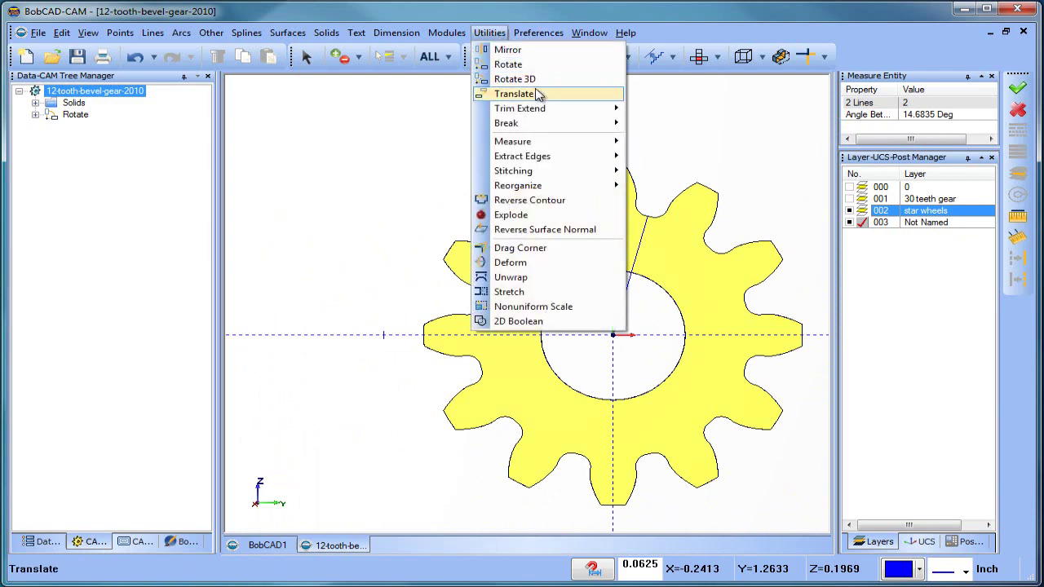
left_click(508, 63)
left_click(430, 56)
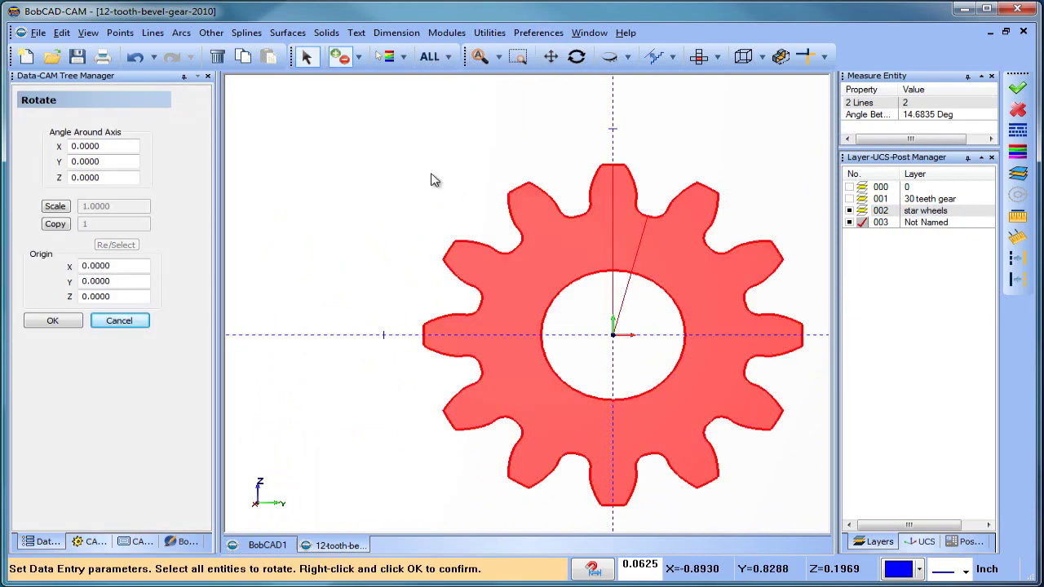
right_click(435, 179)
left_click(430, 170)
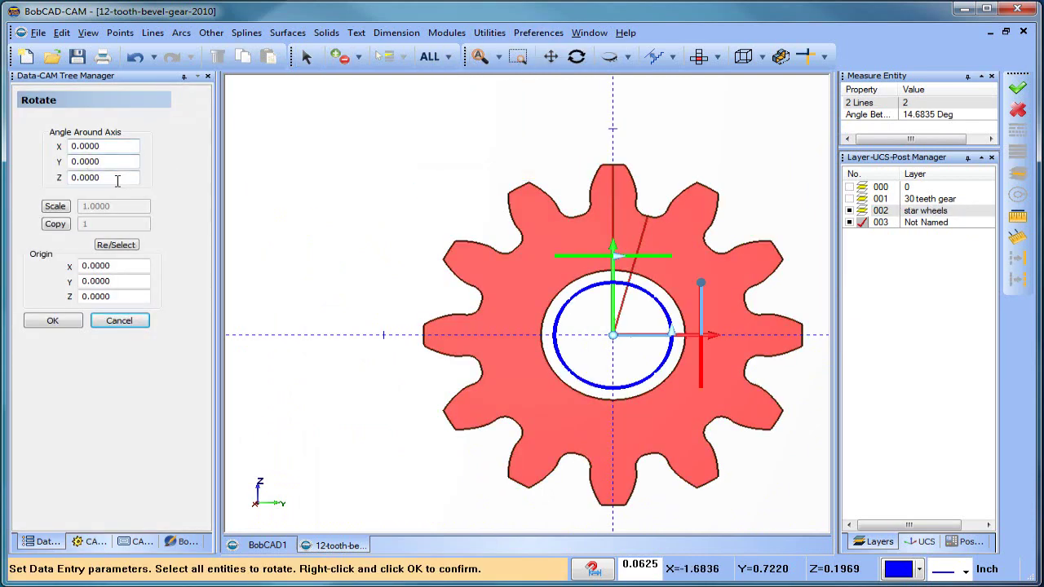
key("Tab")
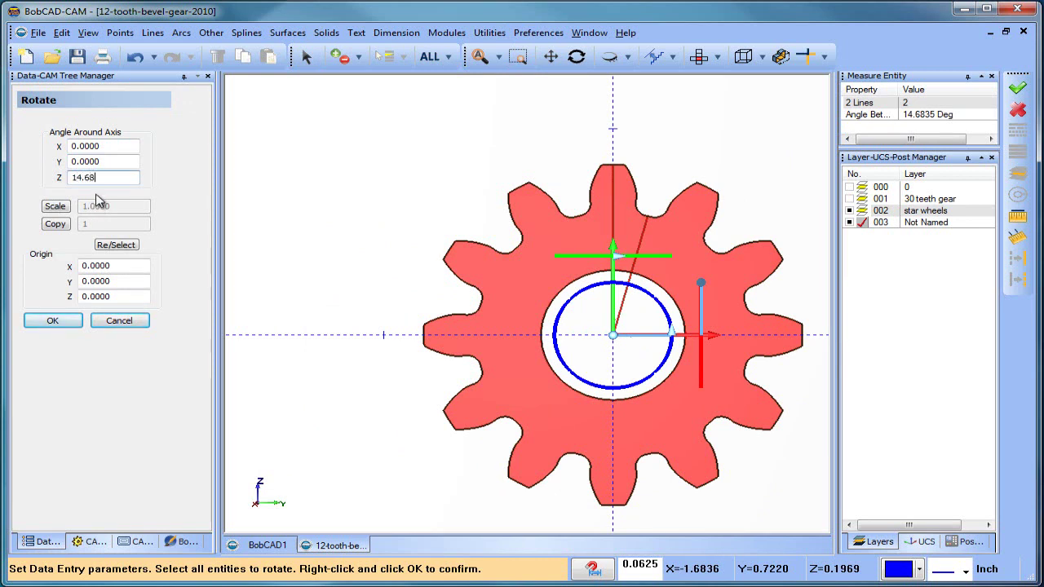
left_click(71, 322)
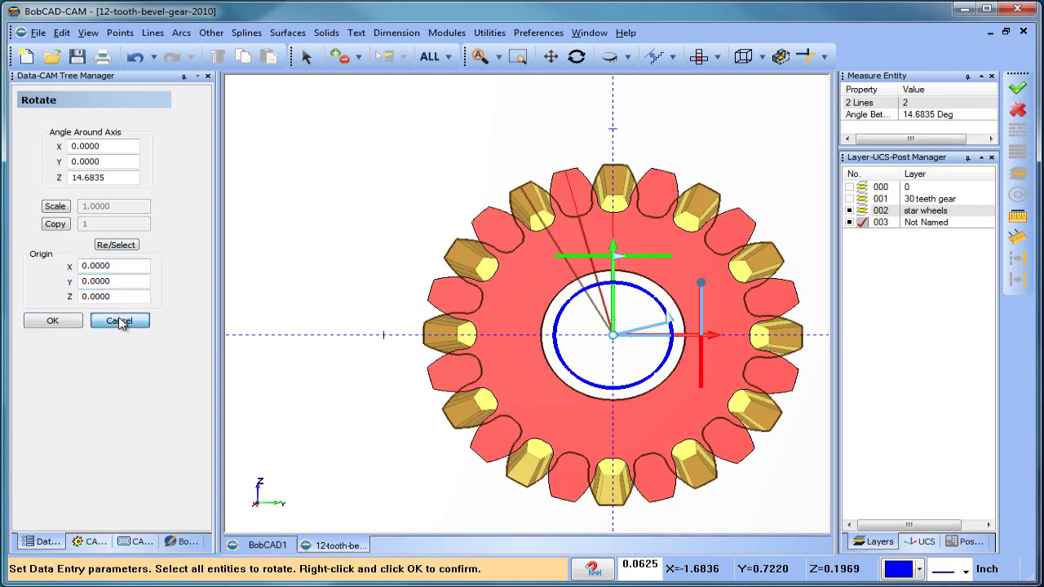
left_click(113, 321)
Make the Top (X/Y) UCS active and view the rotated gear in 3D
scroll(658, 242, "up", 5)
scroll(628, 208, "down", 5)
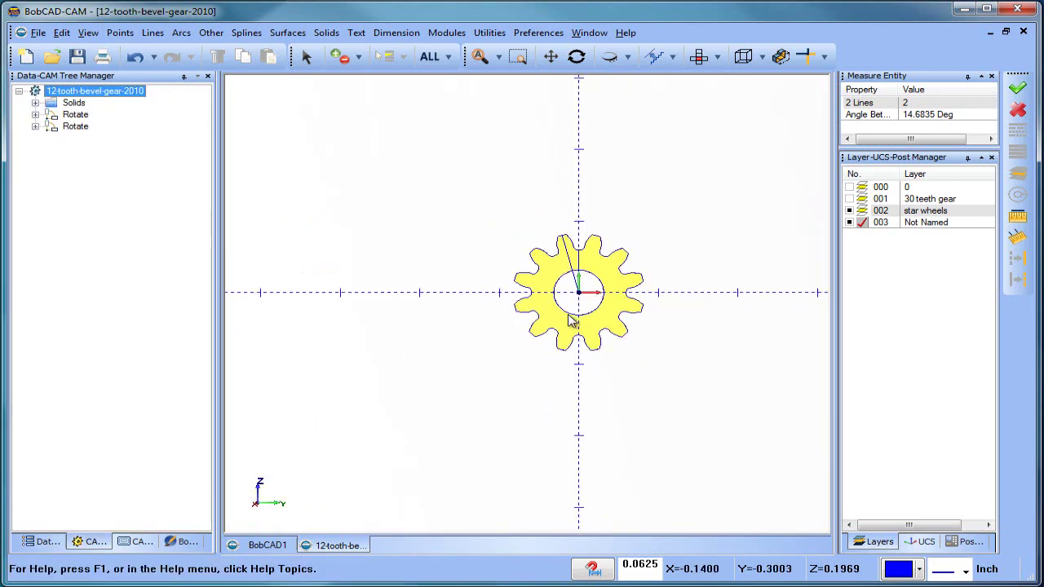
middle_click_drag(628, 208, 811, 233)
left_click(921, 542)
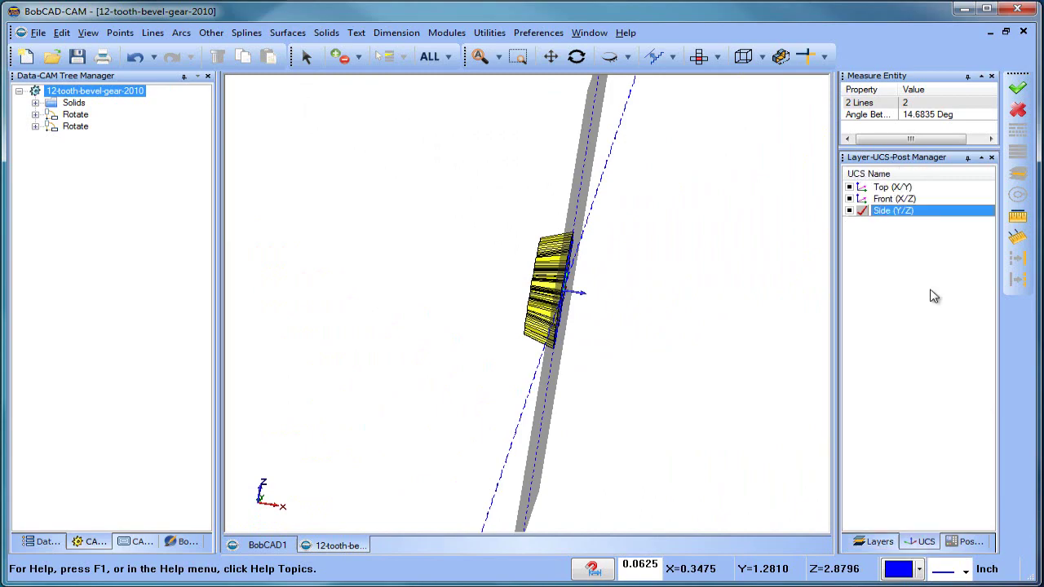
left_click(864, 188)
middle_click_drag(547, 366, 630, 322)
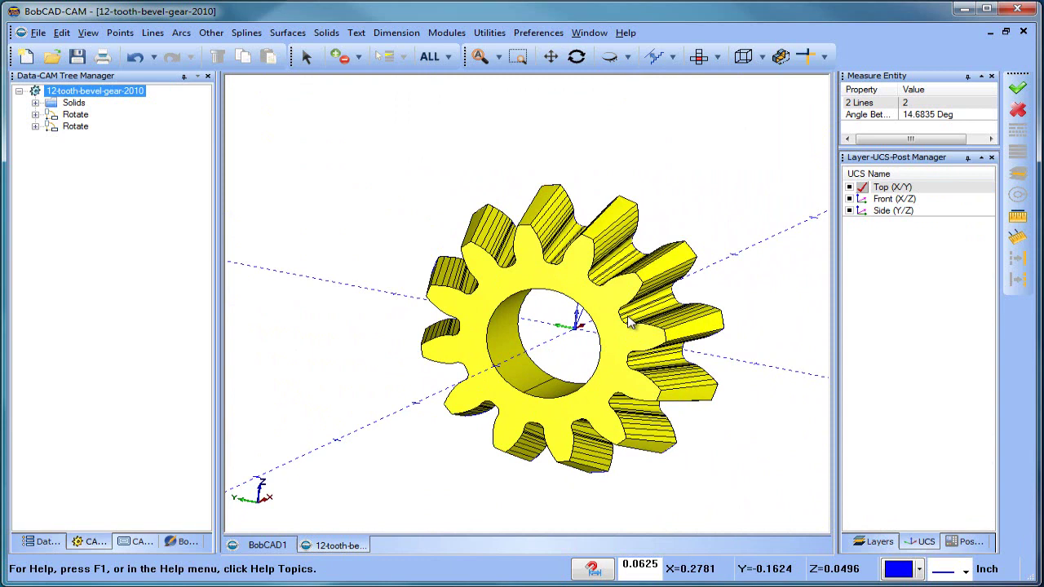
Create a new milling job that uses the BC_4x_Mill machine
left_click(138, 544)
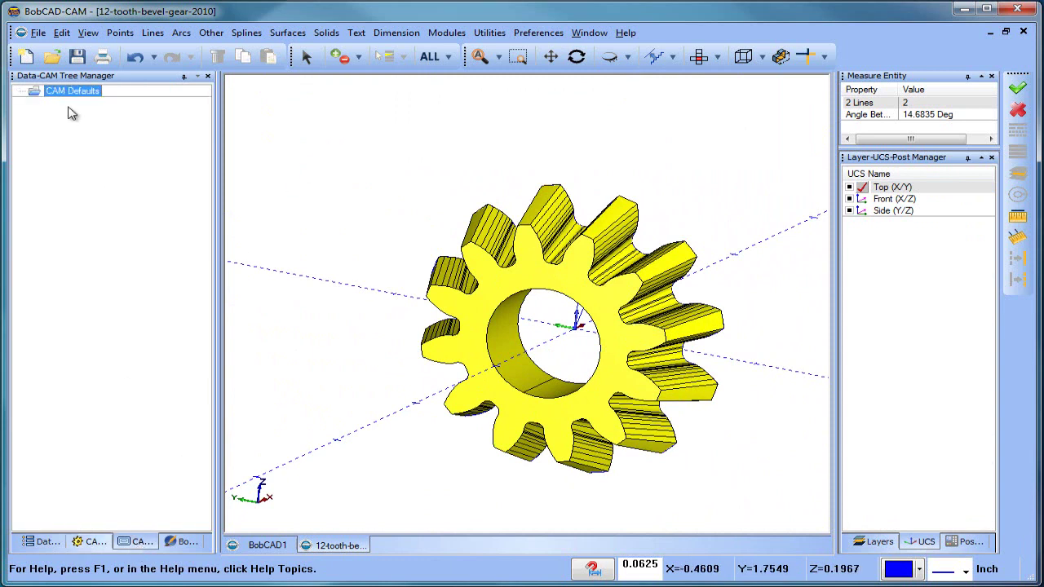
right_click(90, 100)
left_click(196, 102)
left_click(97, 239)
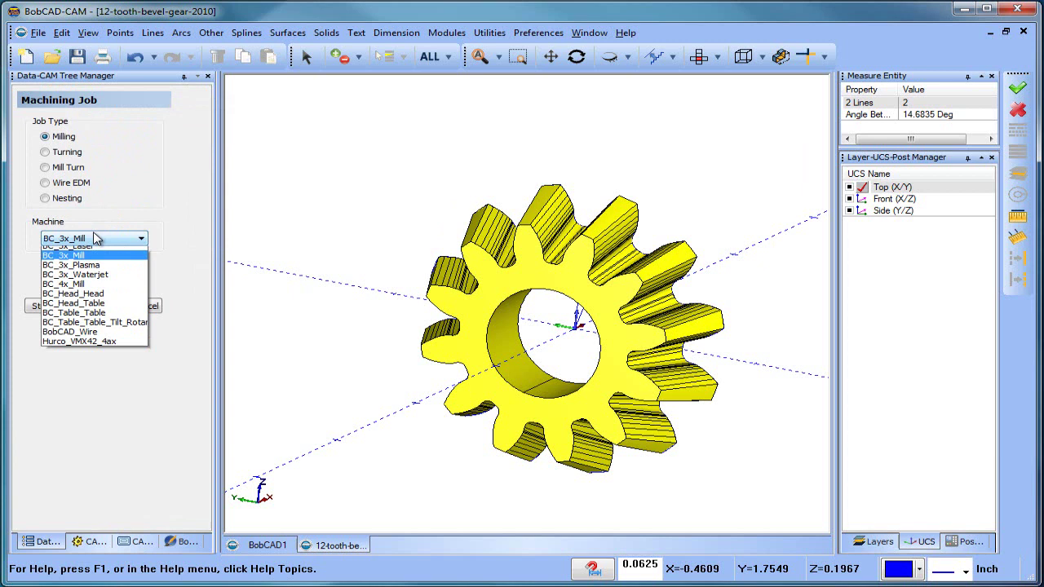
left_click(106, 290)
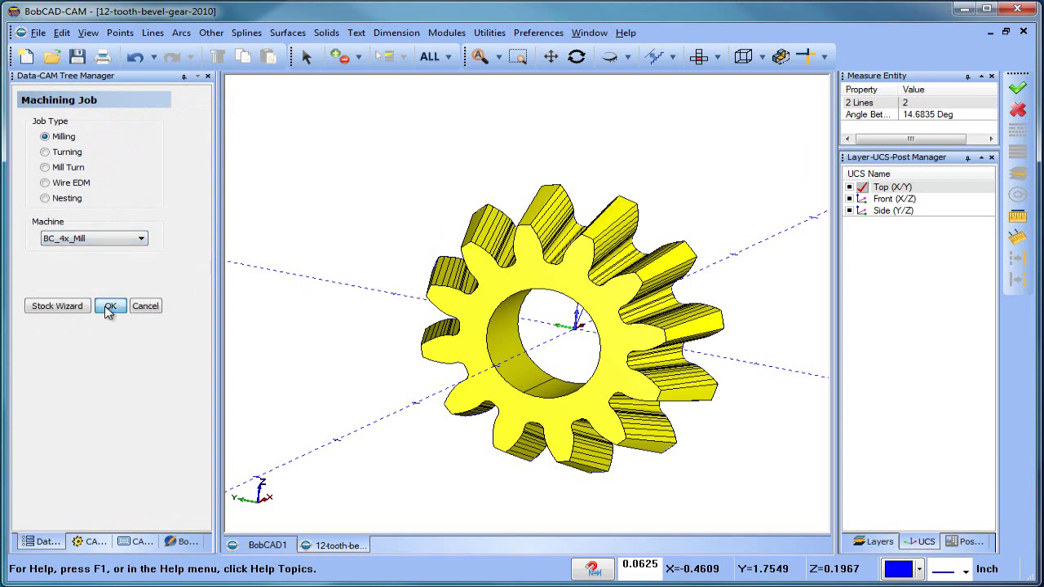
left_click(108, 308)
Define cylindrical stock around the gear in the Stock Wizard, with its extrusion direction along the X axis
left_click(75, 150)
right_click(82, 155)
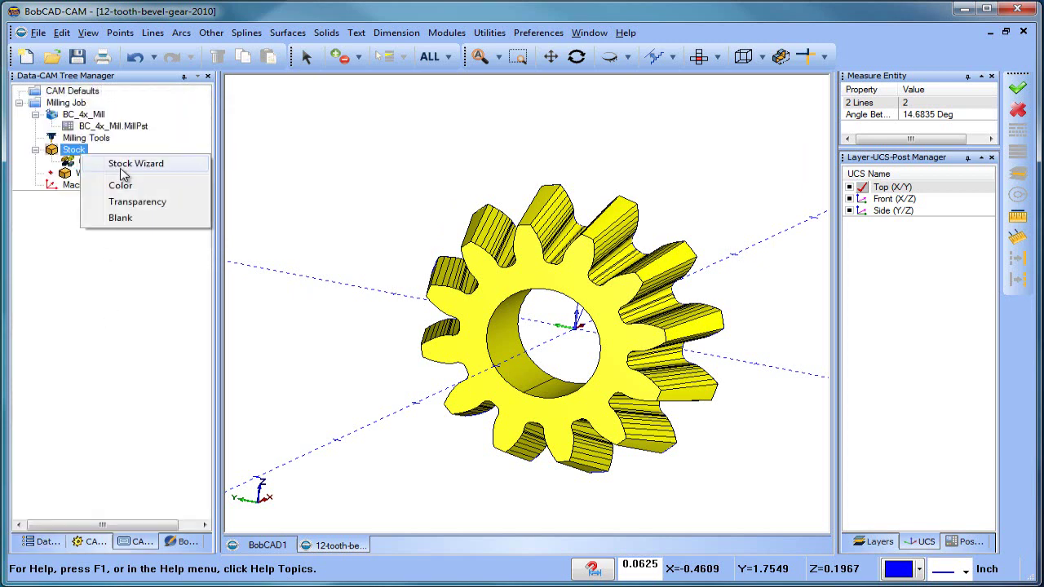
left_click(123, 165)
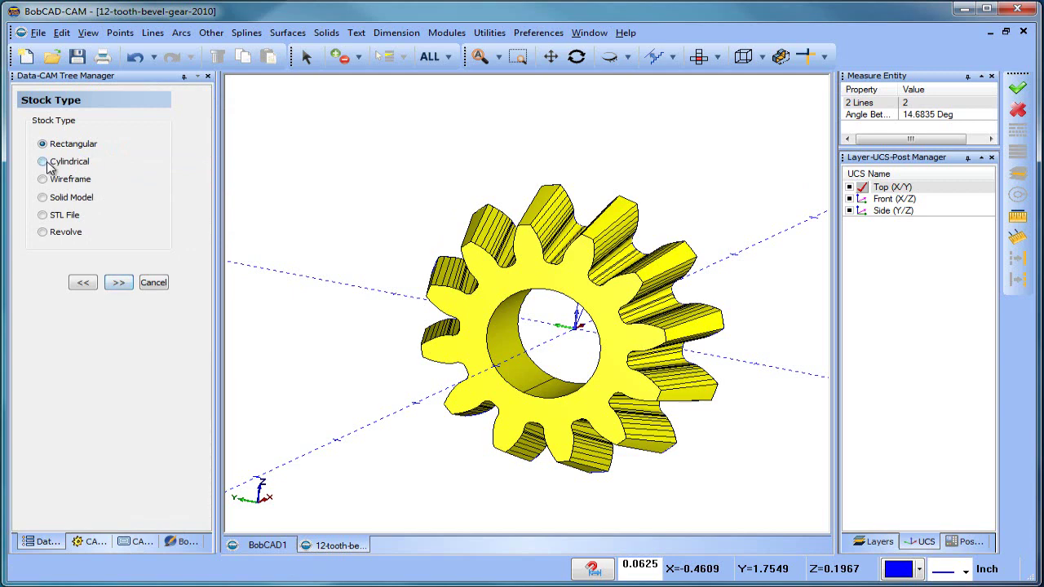
left_click(118, 283)
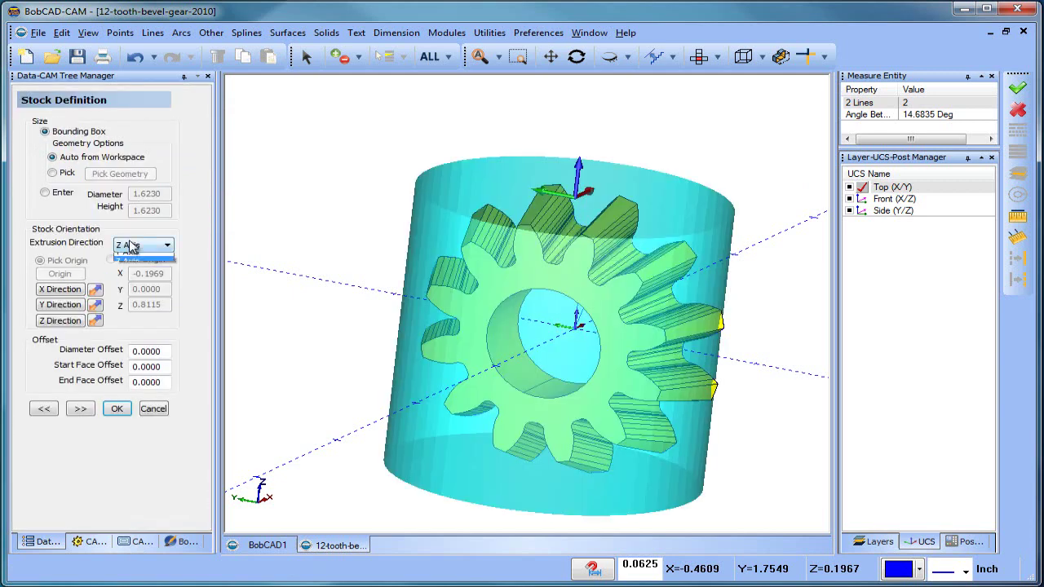
left_click(131, 246)
left_click(128, 258)
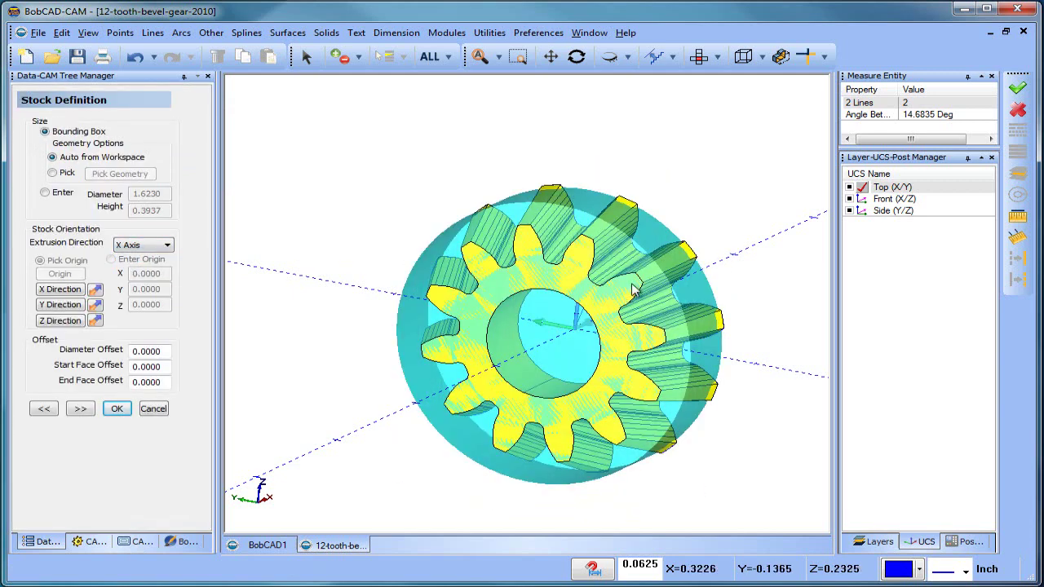
middle_click_drag(626, 286, 211, 207)
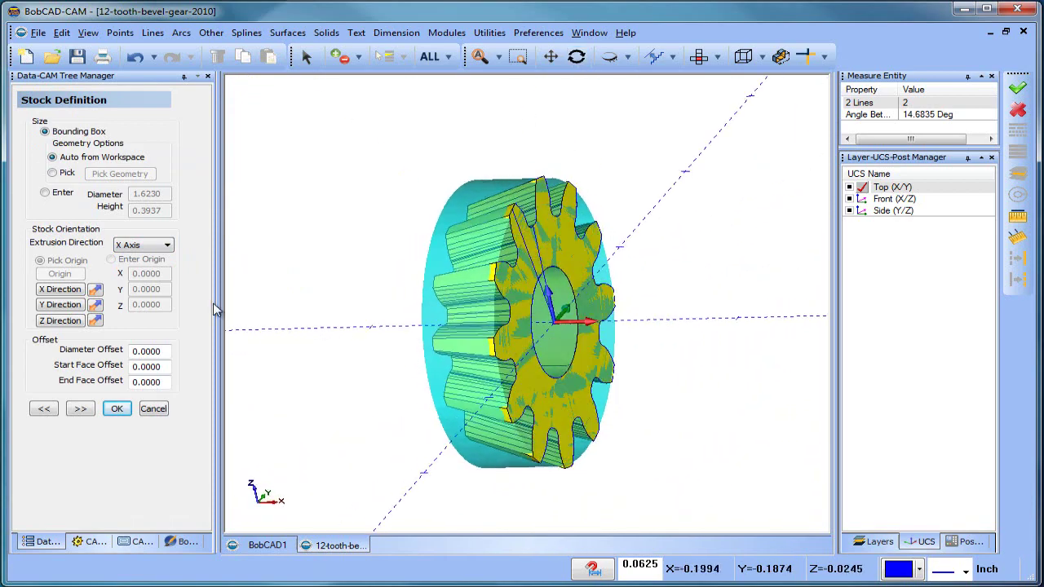
Set the stock diameter to 1.75 and both the start and end face offsets to 0.125
left_click(45, 194)
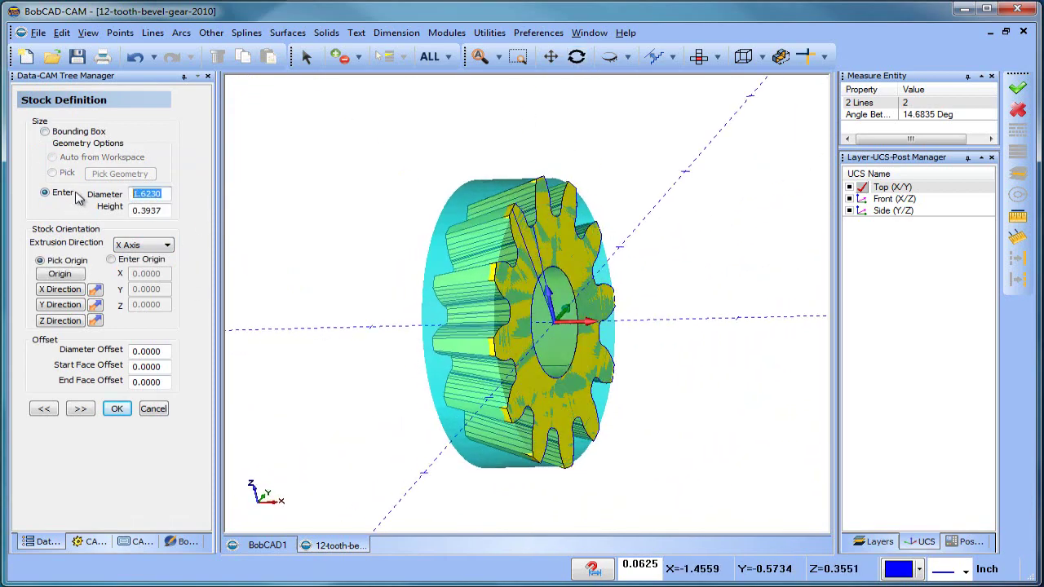
left_click(165, 212)
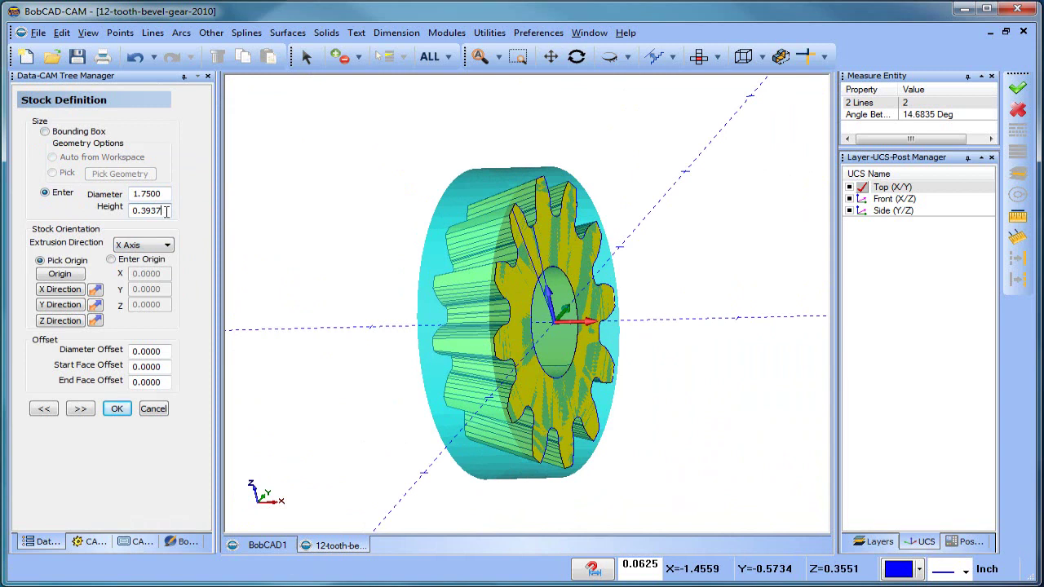
double_click(162, 367)
type(".125")
double_click(166, 383)
key("BackSpace")
type(".125")
key("Tab")
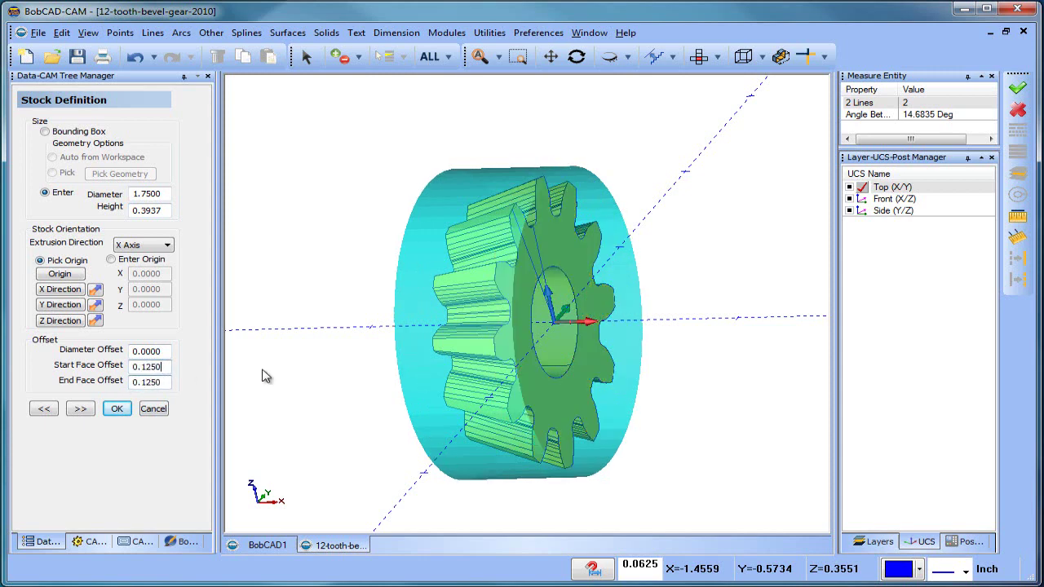
middle_click_drag(498, 357, 439, 380)
Place the Machine Setup - 1 origin at the centre of the stock's +X end face and finish the stock definition
left_click(80, 409)
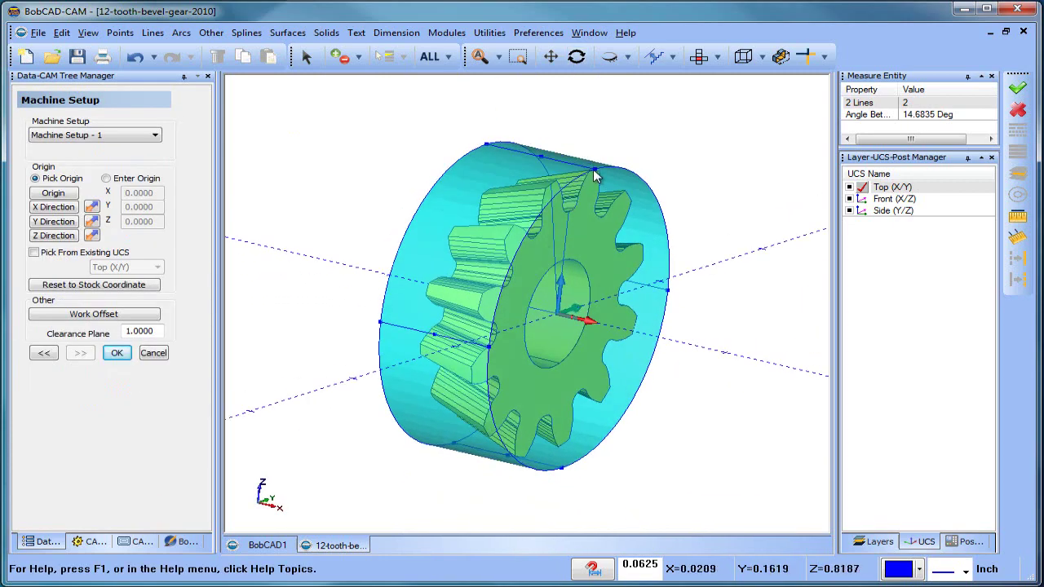
scroll(562, 323, "up", 5)
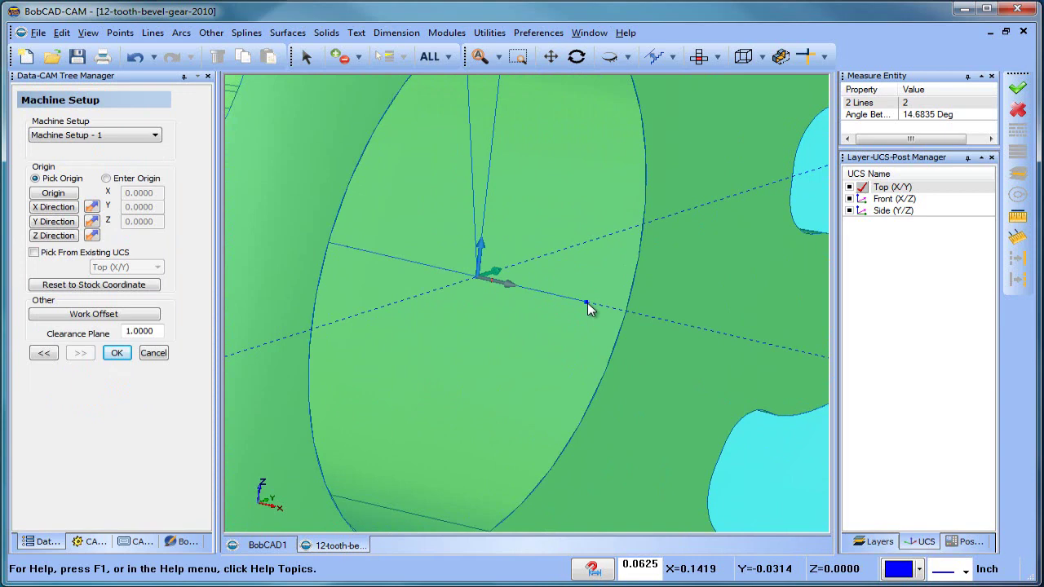
left_click(53, 192)
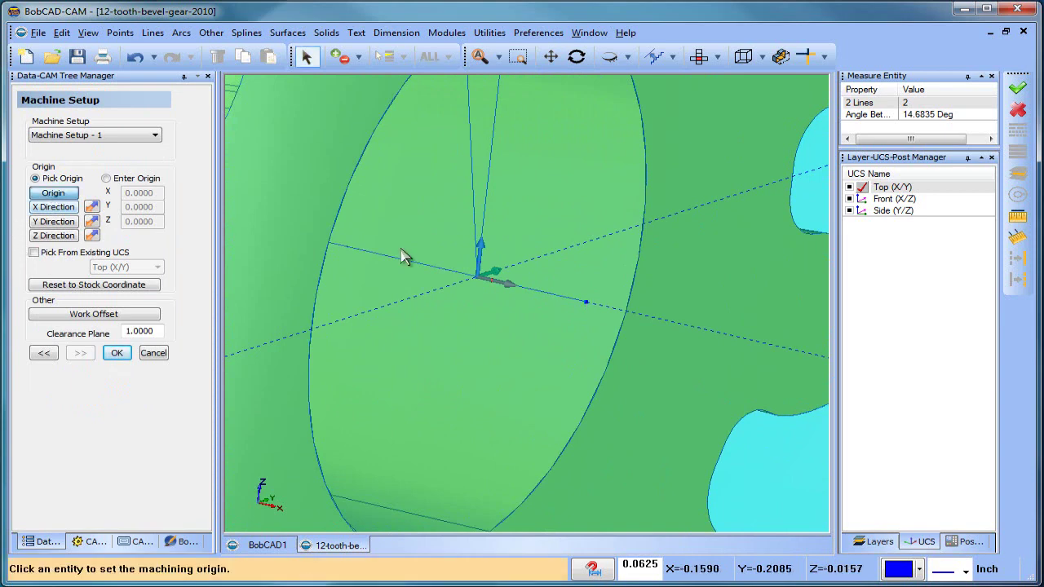
left_click(586, 302)
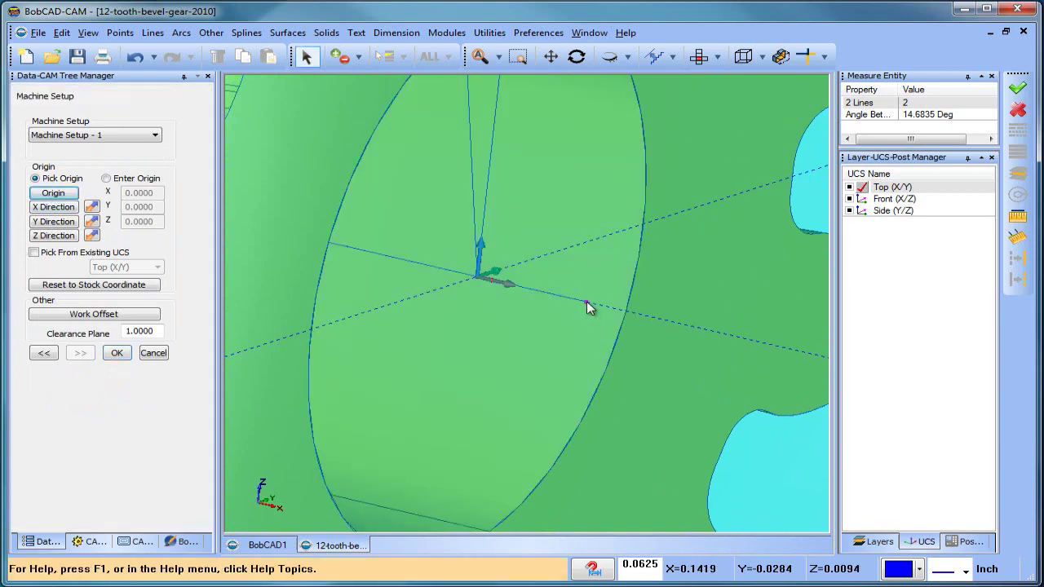
left_click(116, 354)
scroll(529, 351, "down", 6)
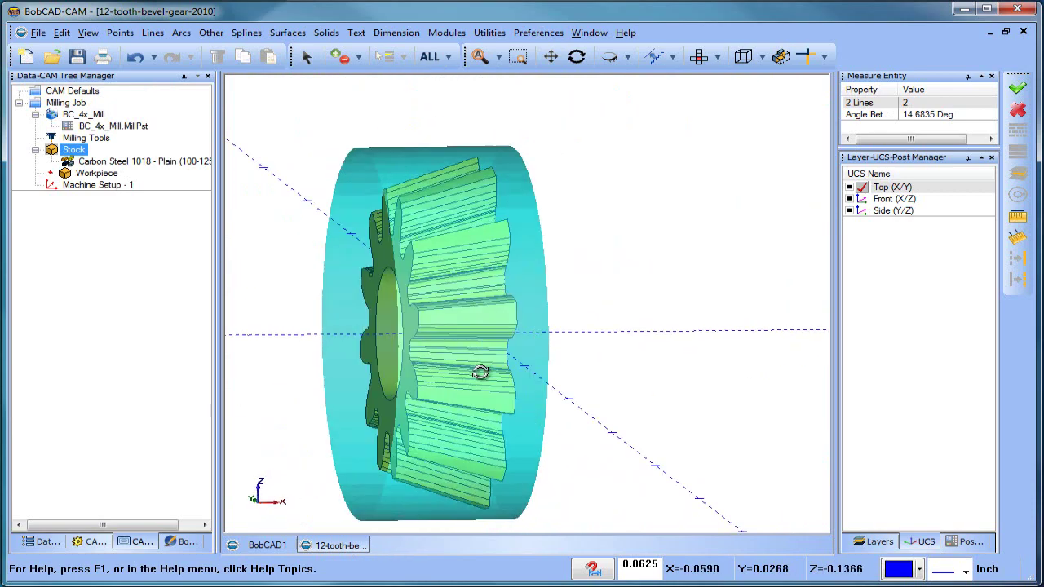
middle_click_drag(480, 372, 457, 306)
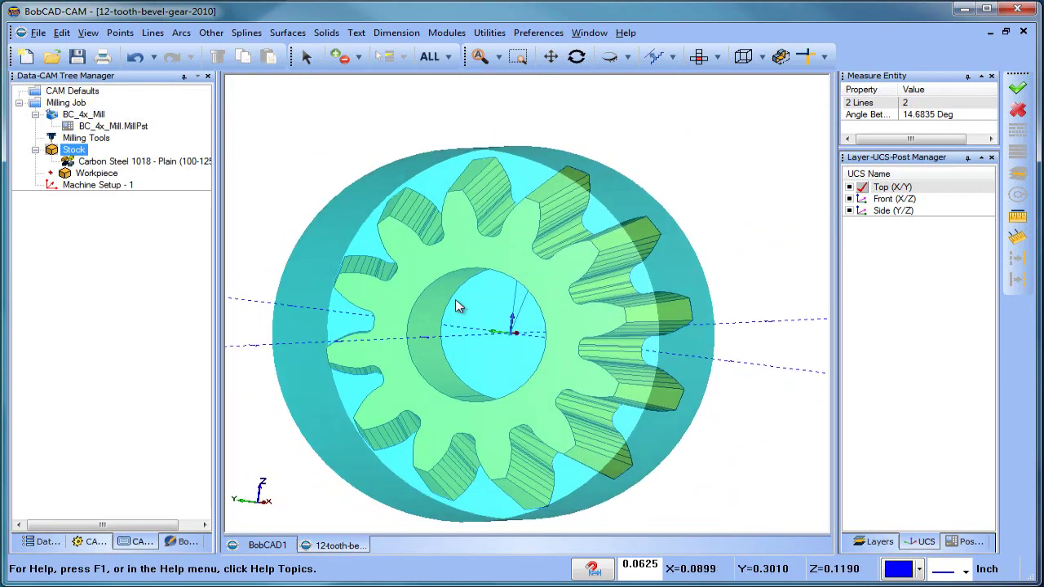
Add a new layer below layer 003 as the active layer
left_click(874, 543)
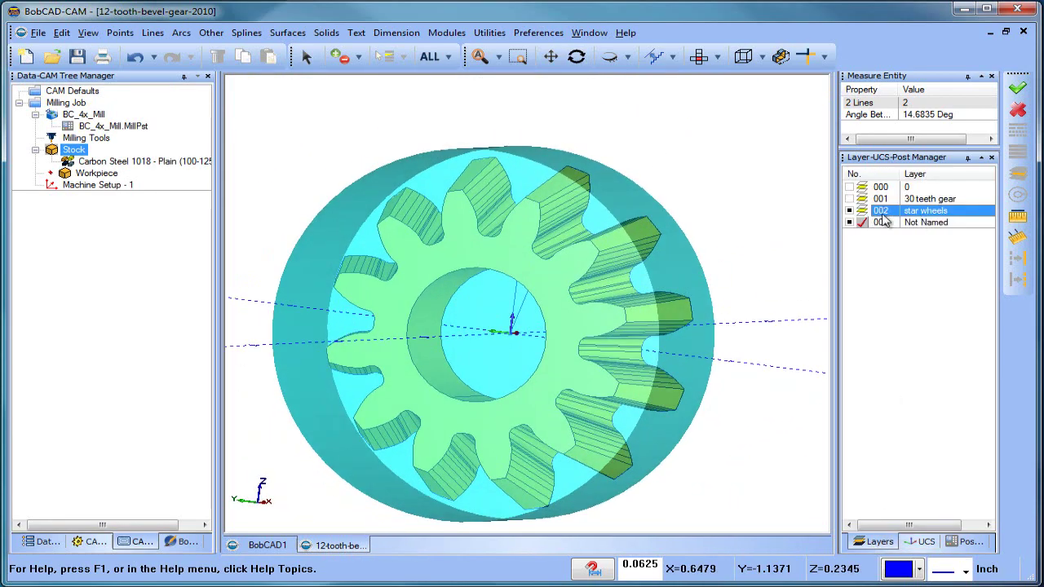
right_click(884, 222)
left_click(946, 235)
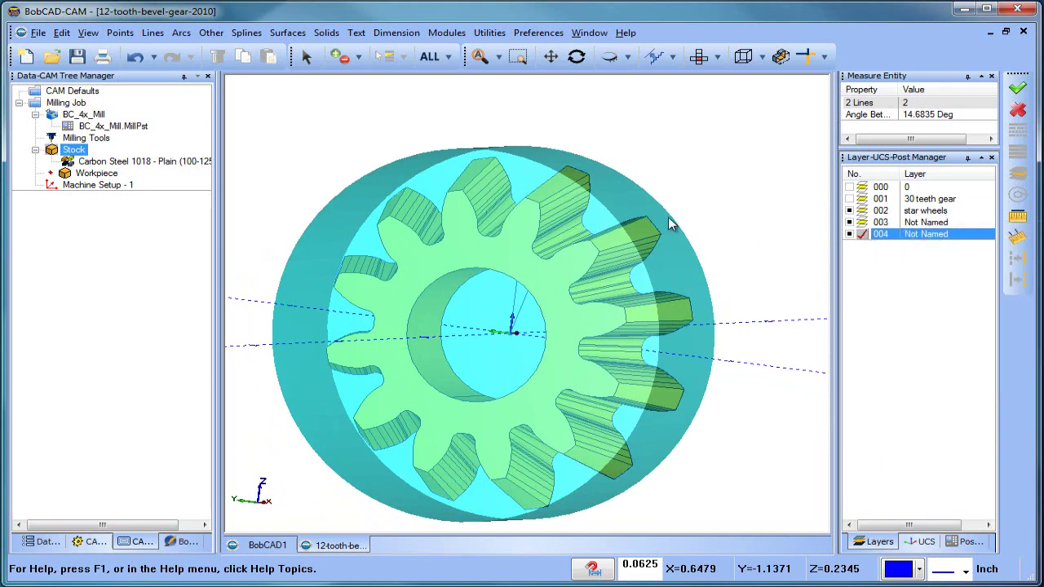
mouse_move(639, 283)
middle_mouse_down()
mouse_move(676, 284)
mouse_move(655, 293)
mouse_move(645, 284)
middle_mouse_up()
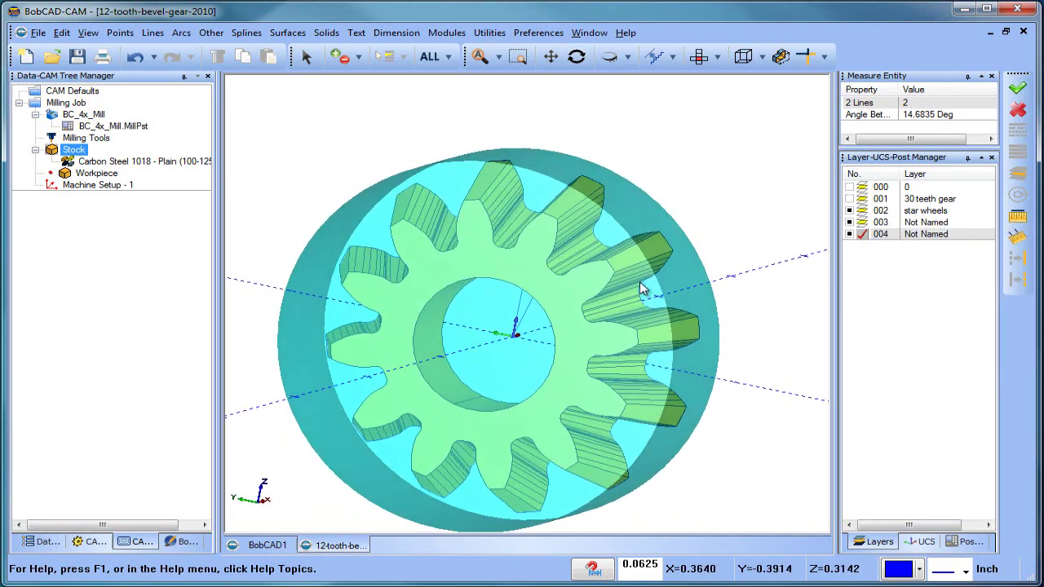
Extract the edges of the tip faces of the two teeth flanking the upper gap, projected to the Z plane at 1.5
left_click(489, 33)
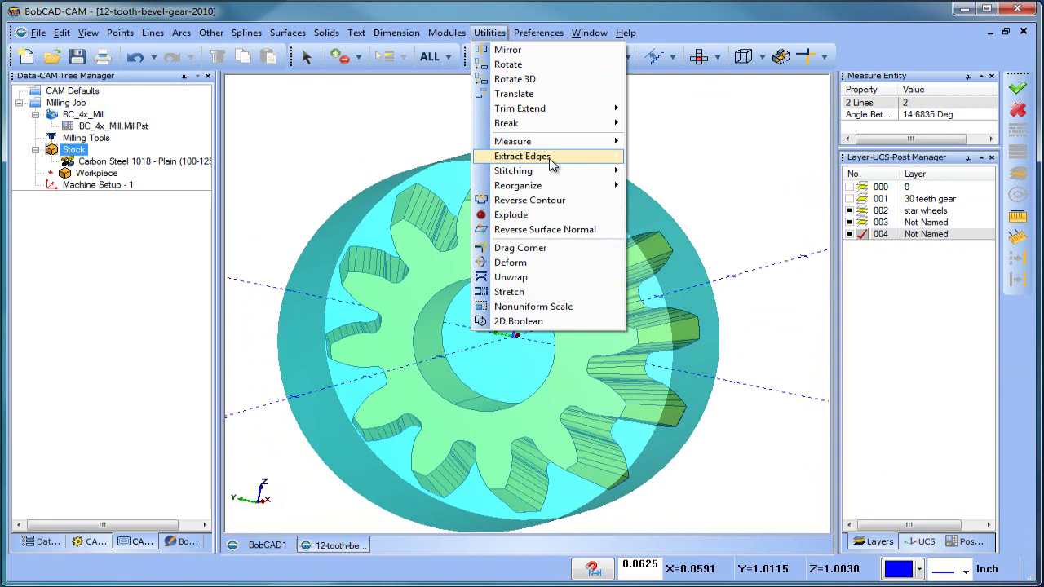
mouse_move(552, 156)
left_click(658, 157)
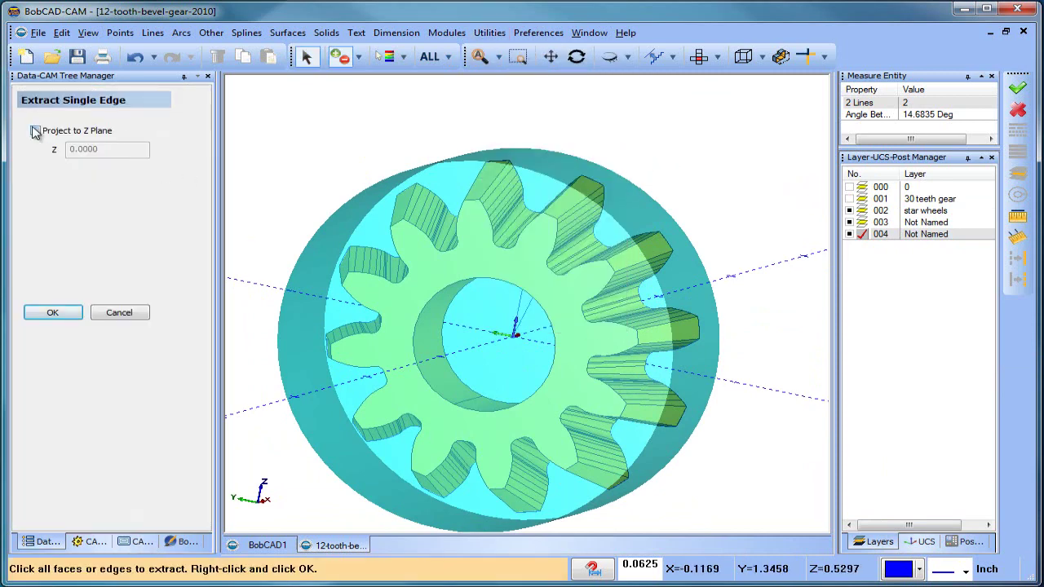
left_click(35, 131)
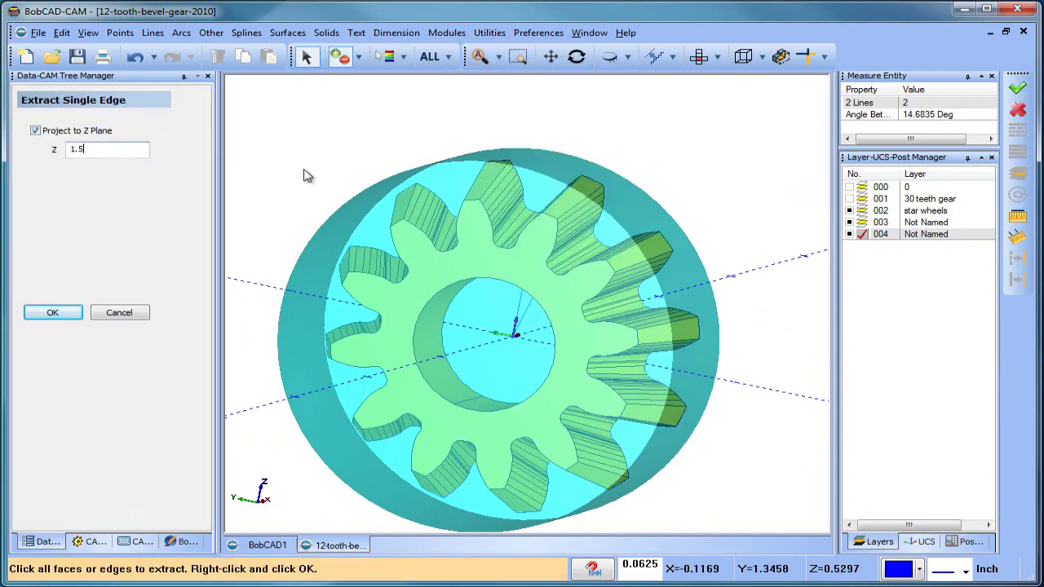
left_click(483, 186)
left_click(581, 193)
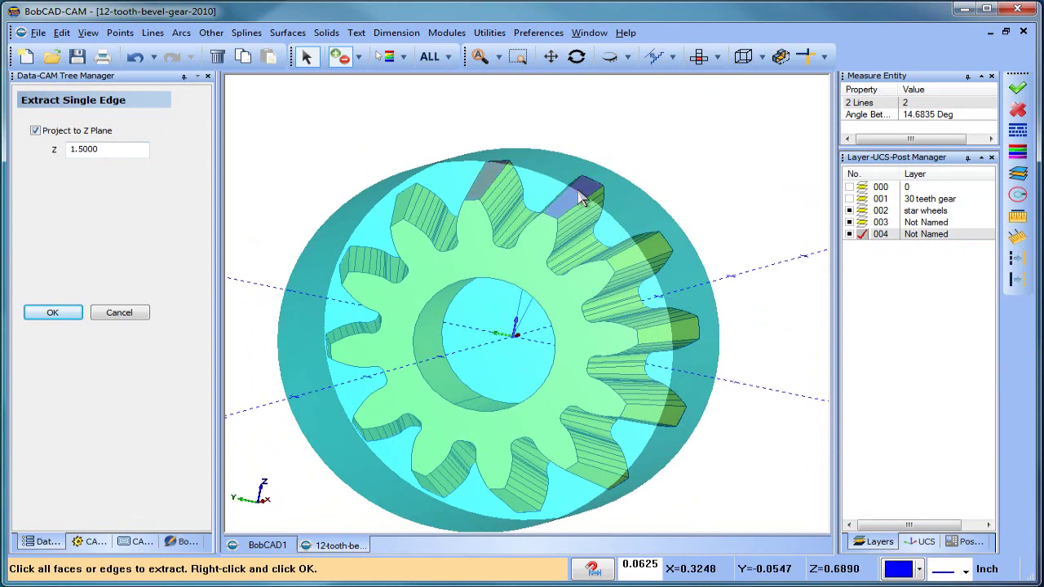
right_click(665, 156)
left_click(673, 161)
scroll(652, 186, "down", 3)
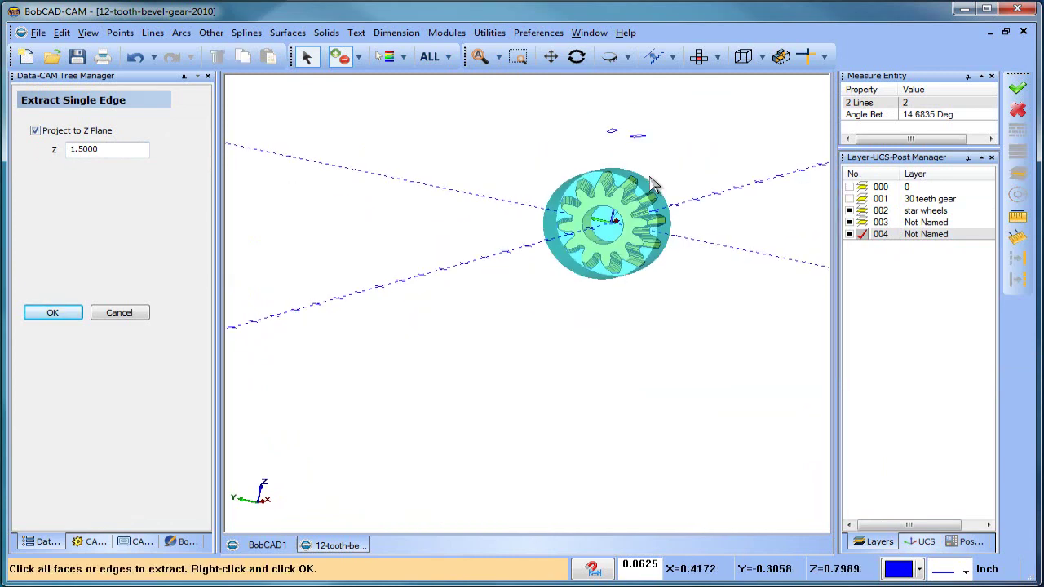
scroll(660, 186, "up", 1)
middle_click_drag(682, 247, 659, 286)
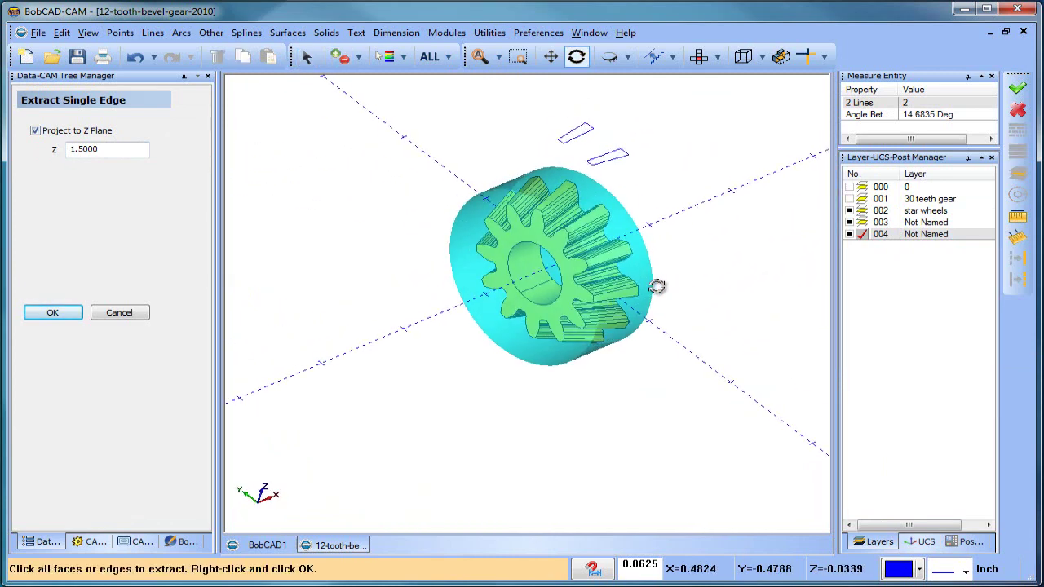
scroll(639, 149, "up", 3)
right_click(625, 122)
left_click(644, 143)
Draw two Join lines connecting the facing corners of the two projected tooth outlines at both ends
mouse_move(659, 356)
middle_mouse_down()
mouse_move(620, 360)
mouse_move(652, 355)
middle_mouse_up()
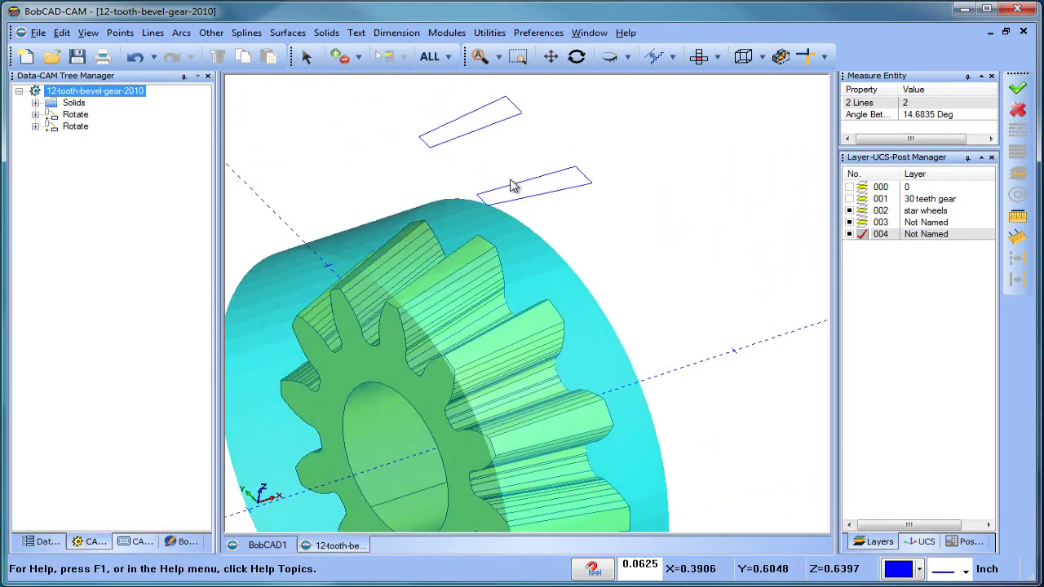
scroll(498, 159, "down", 4)
middle_click_drag(511, 170, 543, 234)
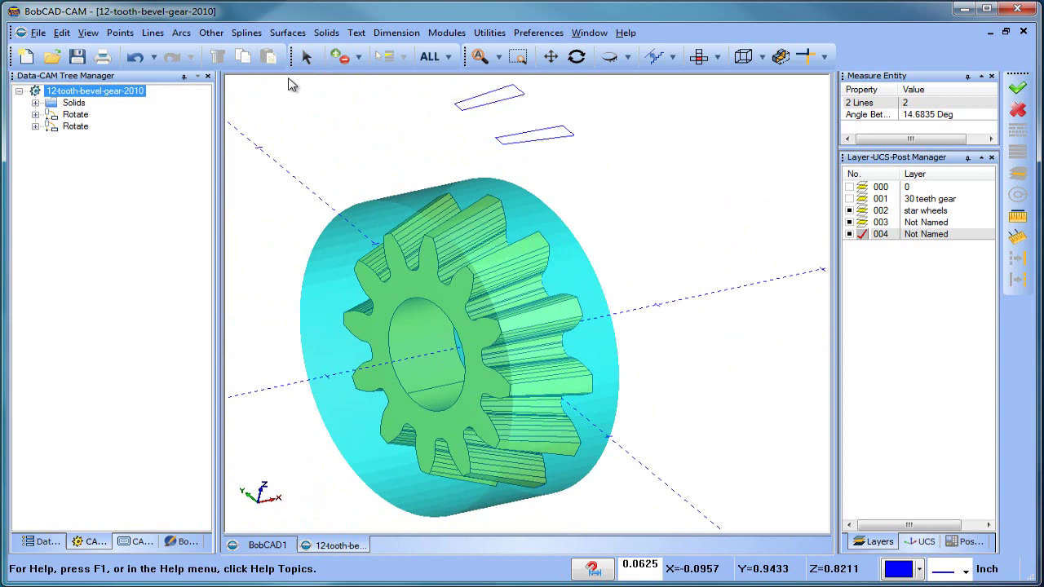
left_click(153, 32)
left_click(181, 78)
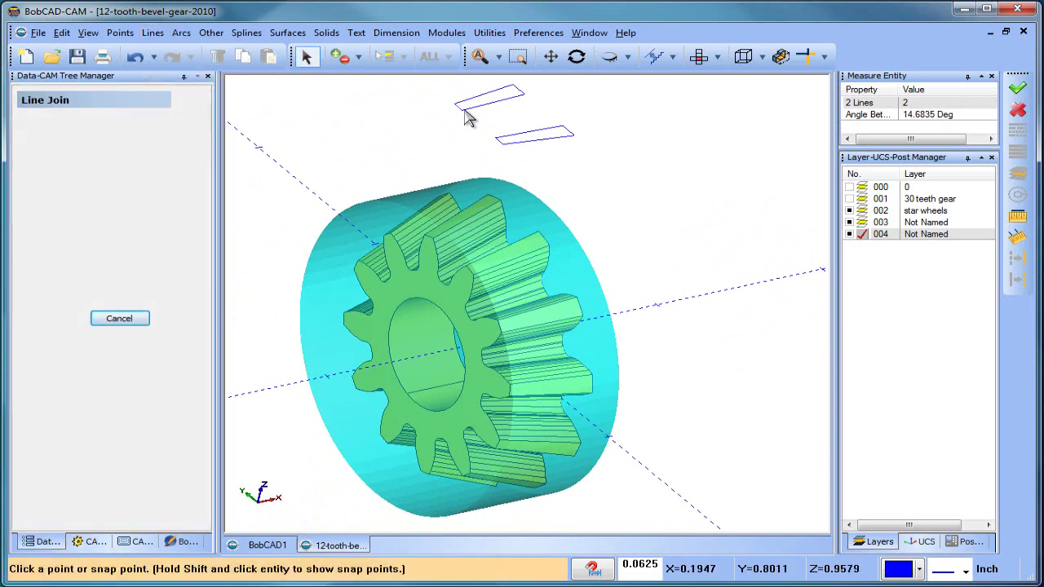
left_click(464, 114)
left_click(499, 140)
left_click(524, 96)
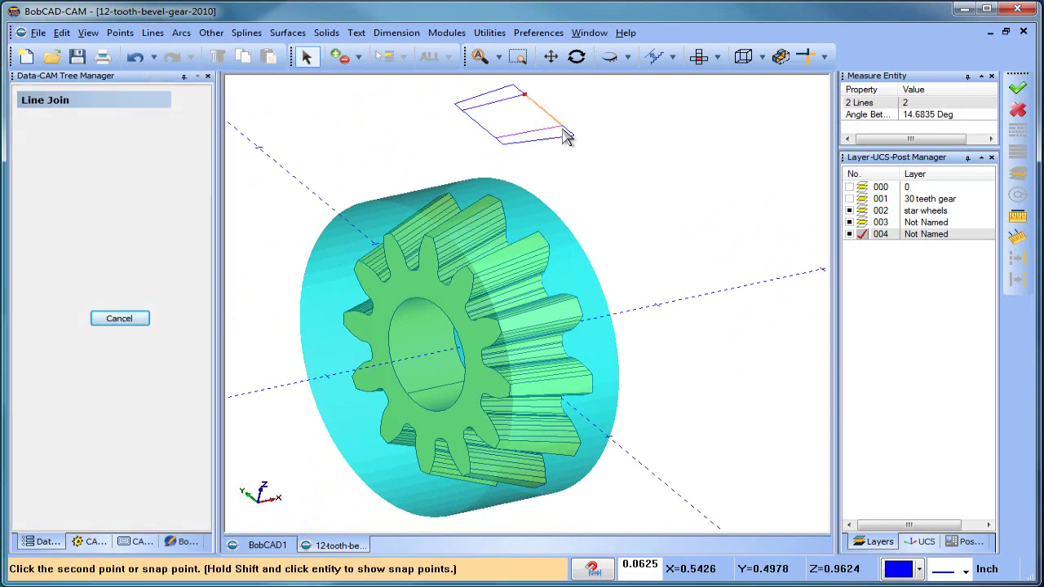
left_click(570, 133)
right_click(611, 115)
left_click(642, 133)
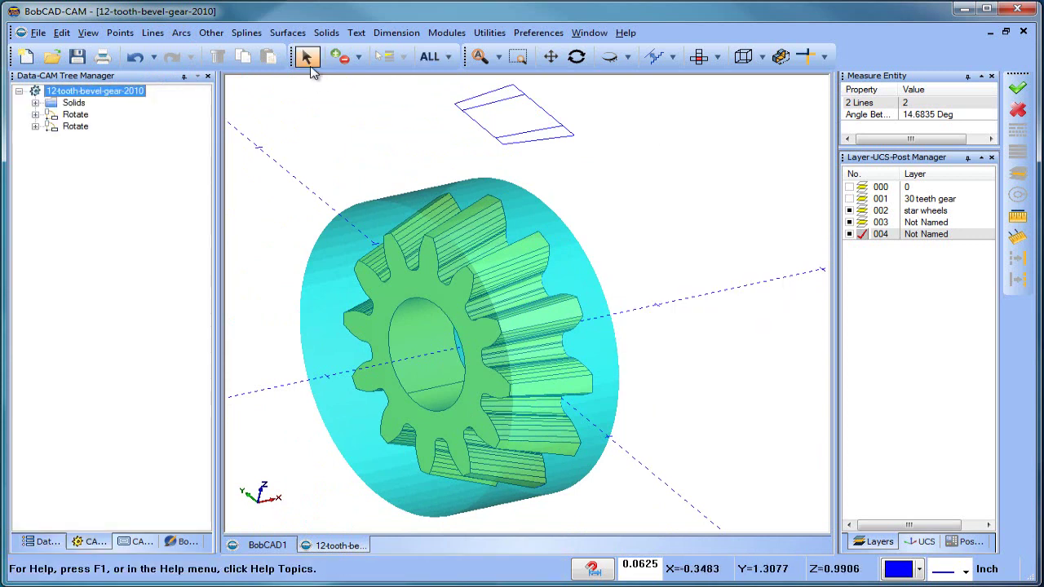
Delete the outer side and short end lines of both tooth outlines, keeping the closed four-sided profile between the teeth
left_click(461, 114)
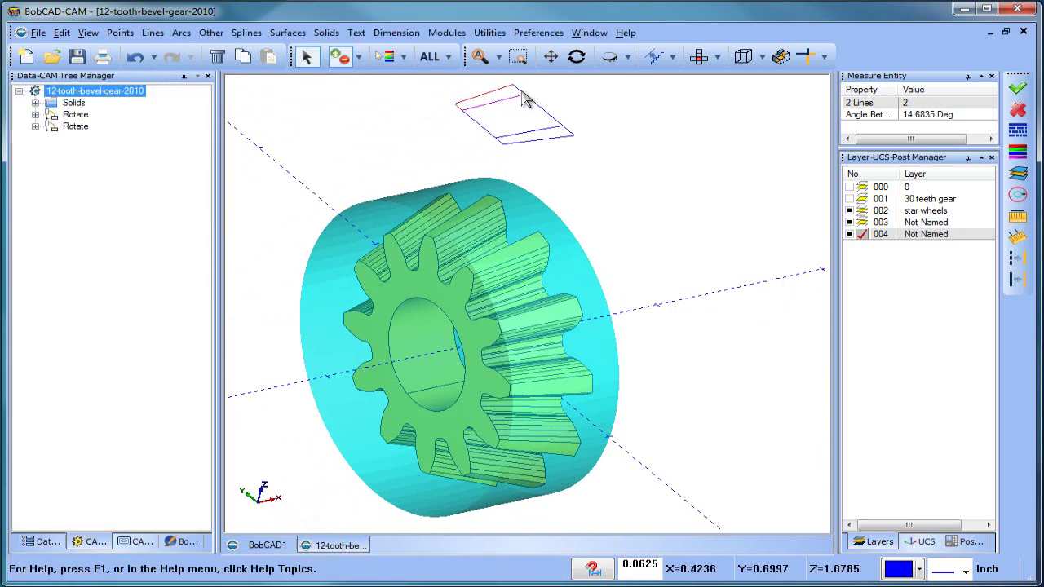
left_click(573, 139)
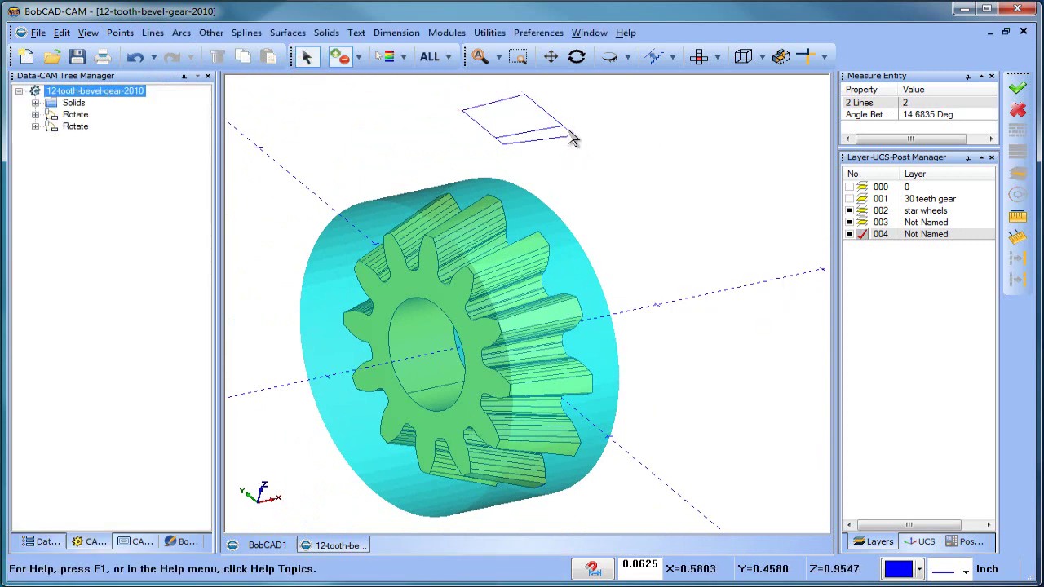
scroll(556, 200, "down", 1)
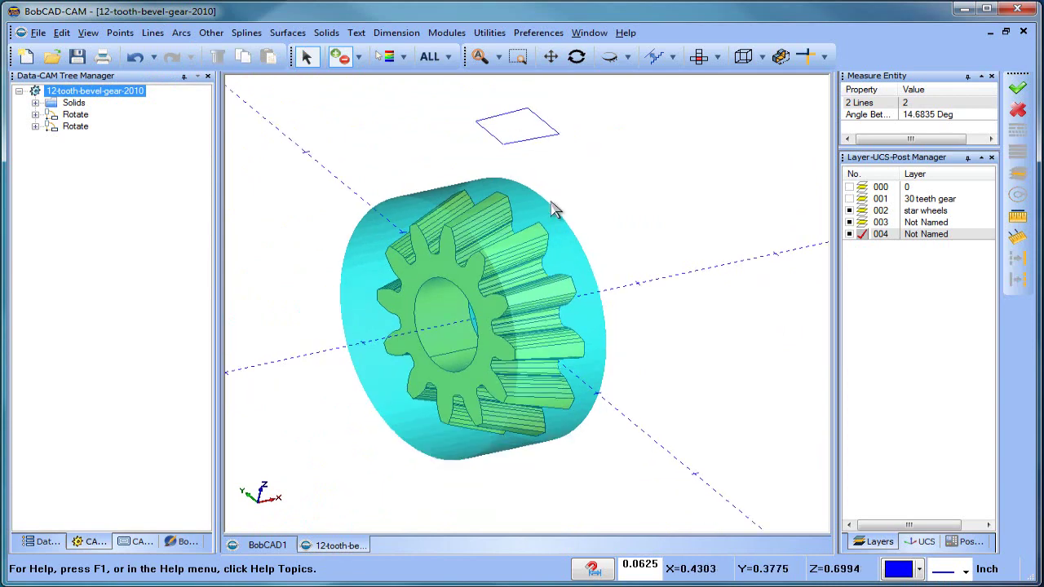
middle_click_drag(556, 206, 611, 174)
right_click(611, 173)
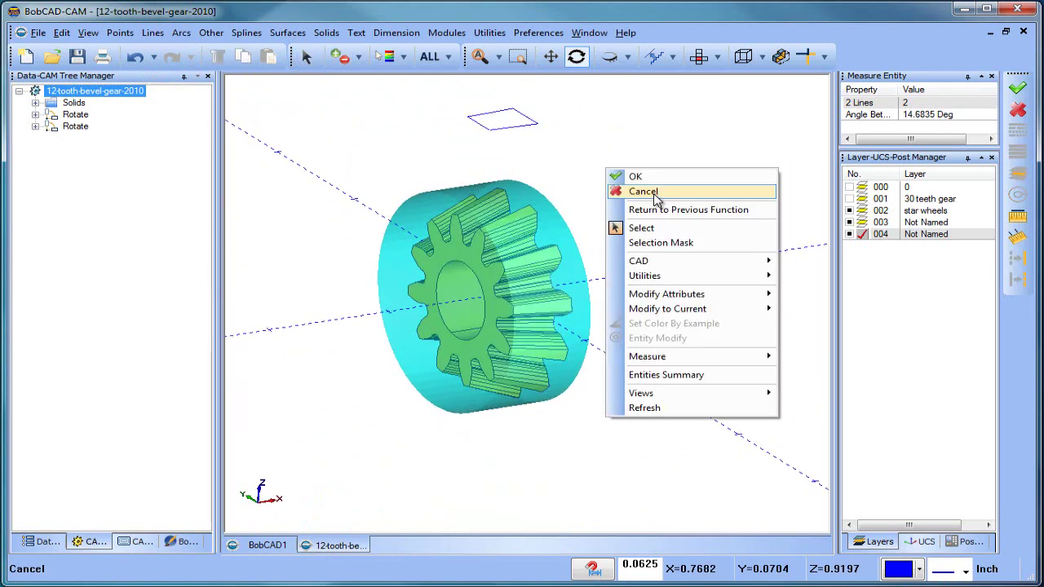
Start a Mill 3 Axis feature under Machine Setup - 1, with the gear as geometry and the four-sided profile as boundary
left_click(657, 196)
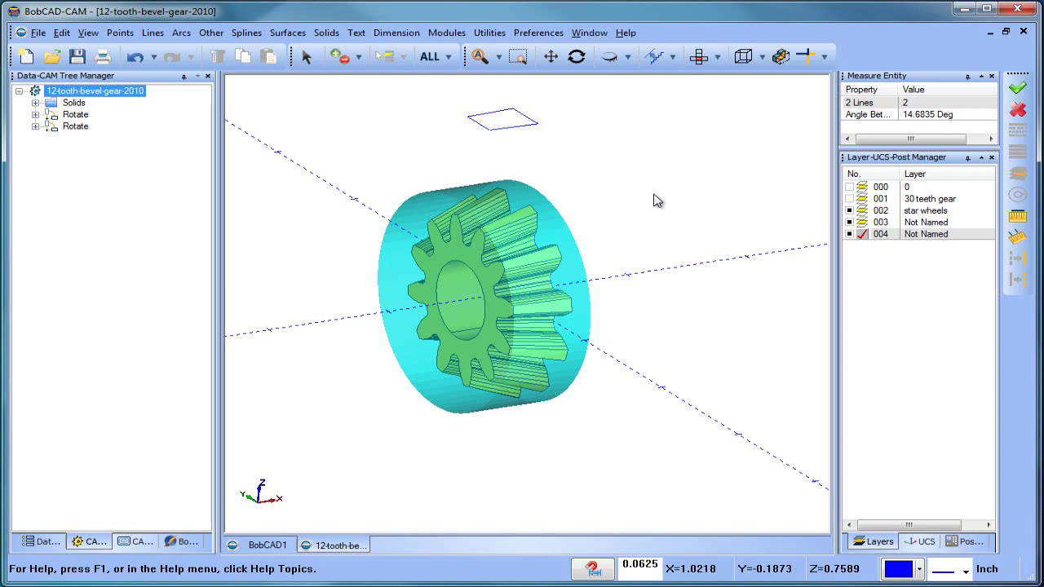
left_click(139, 541)
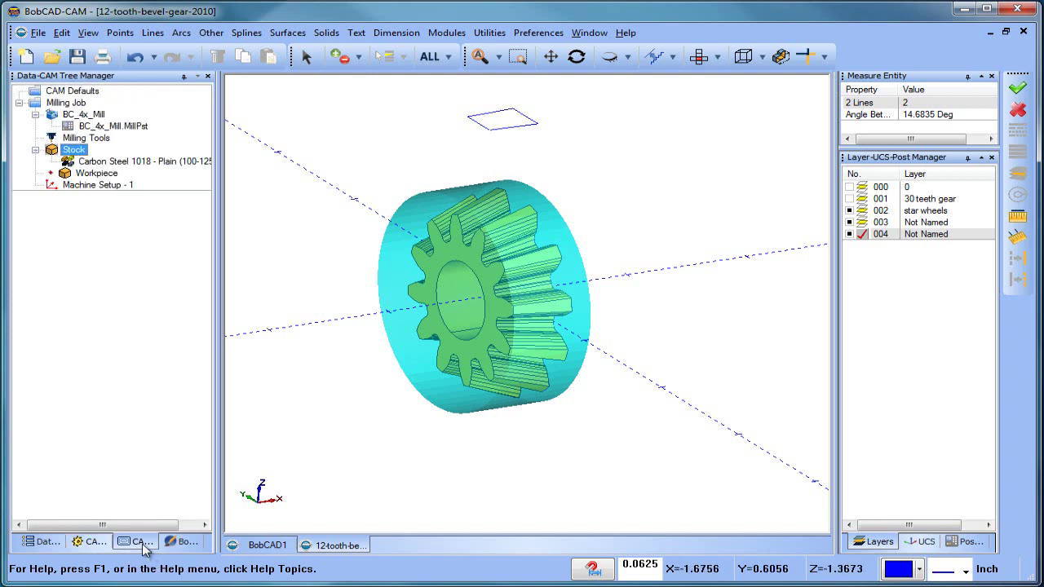
right_click(117, 188)
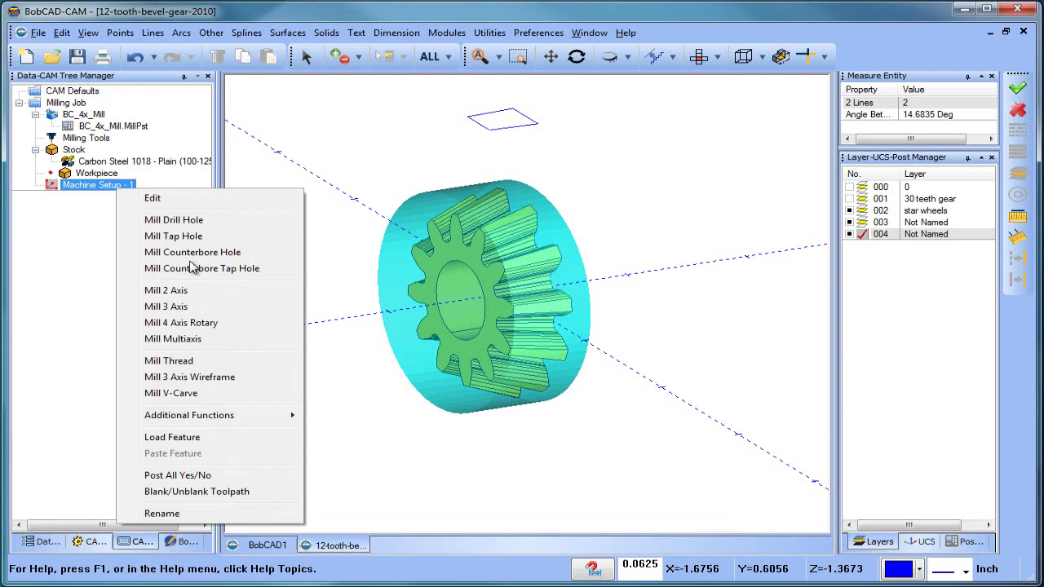
left_click(176, 305)
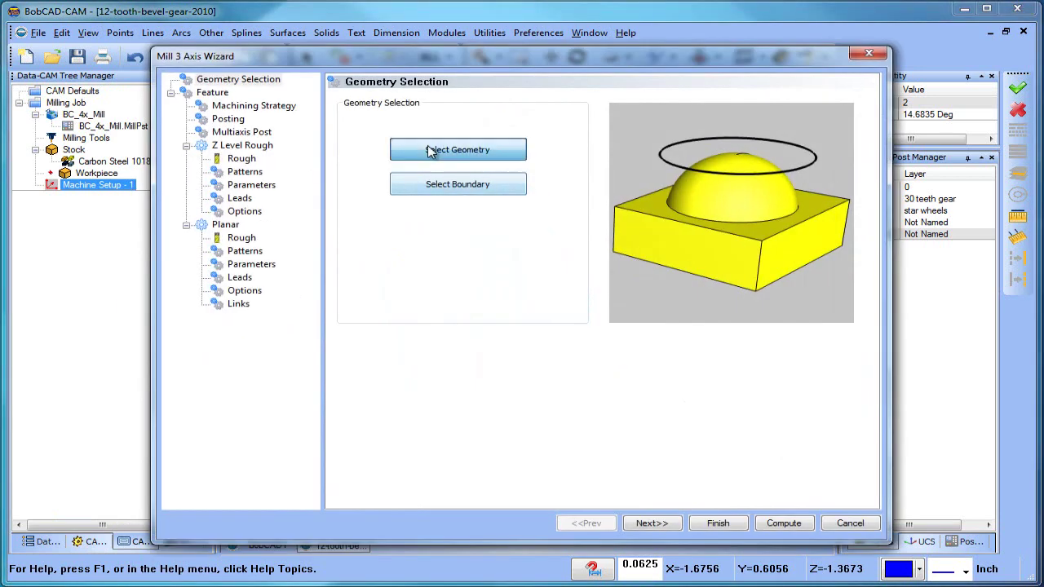
left_click(430, 152)
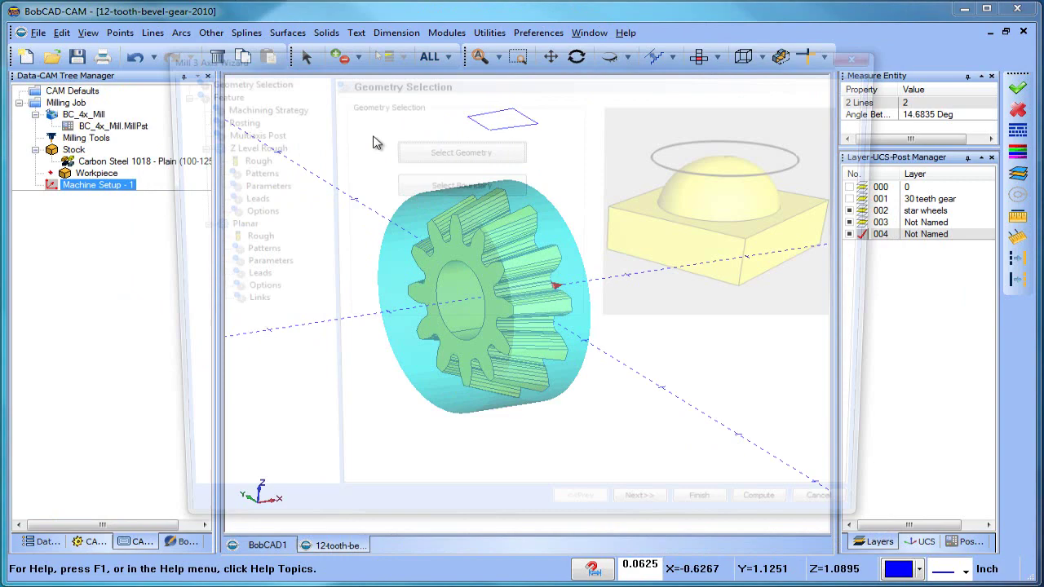
left_click(464, 187)
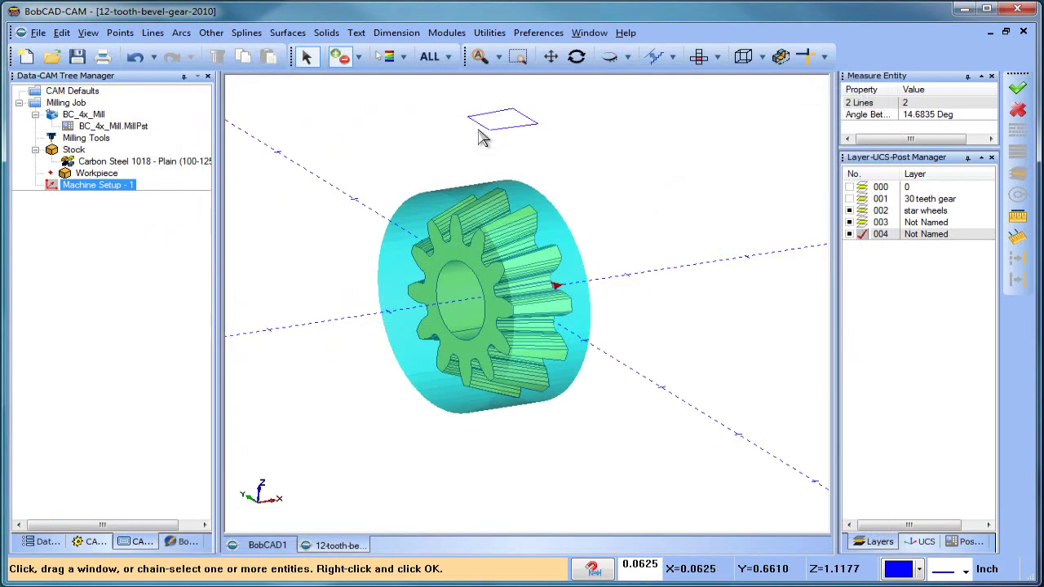
left_click(486, 112)
right_click(662, 175)
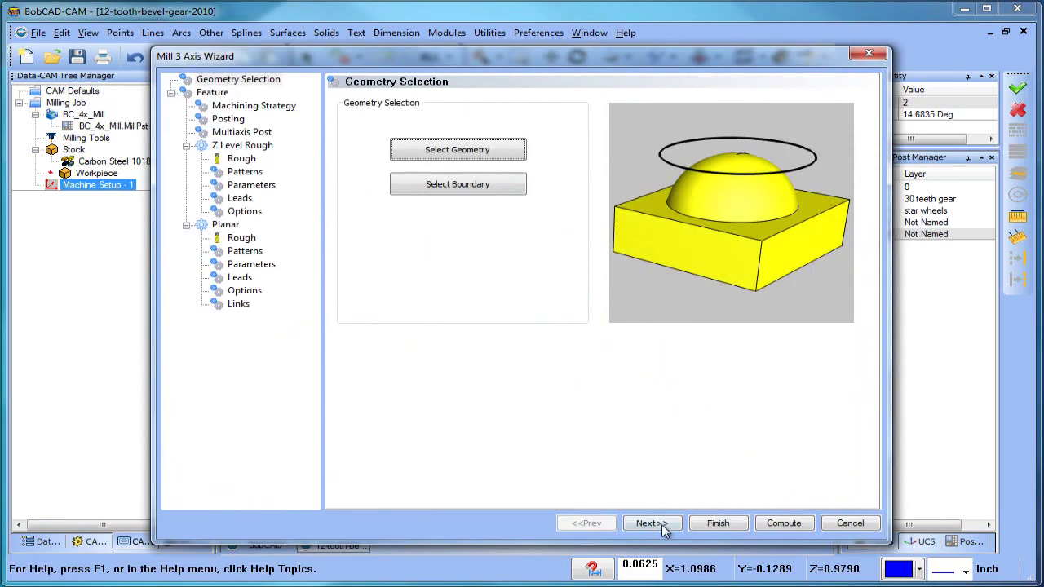
Set the feature's machining strategy to the standard Z Level Rough operation
left_click(651, 523)
left_click(254, 106)
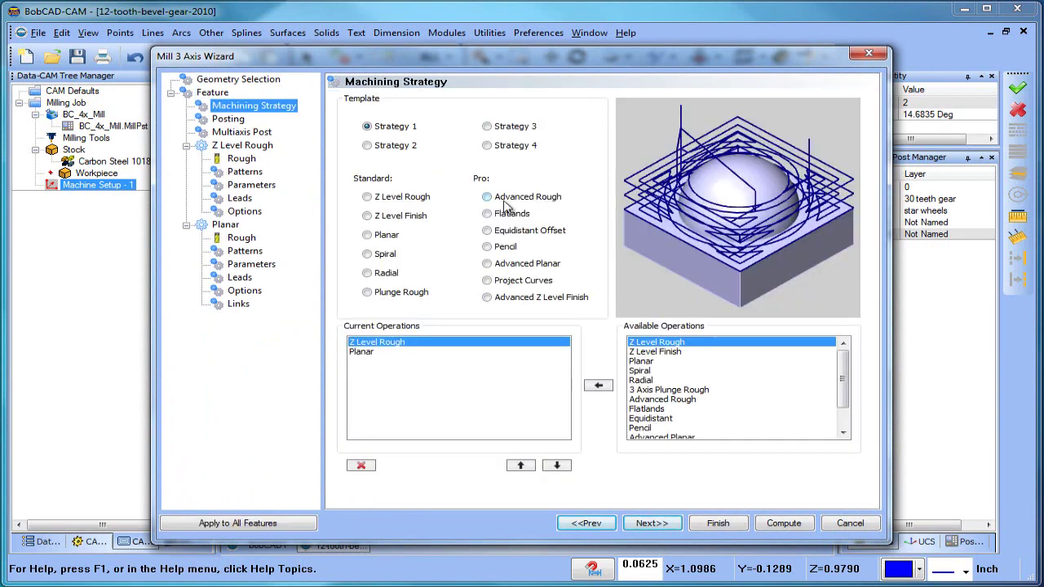
left_click(367, 198)
left_click(651, 523)
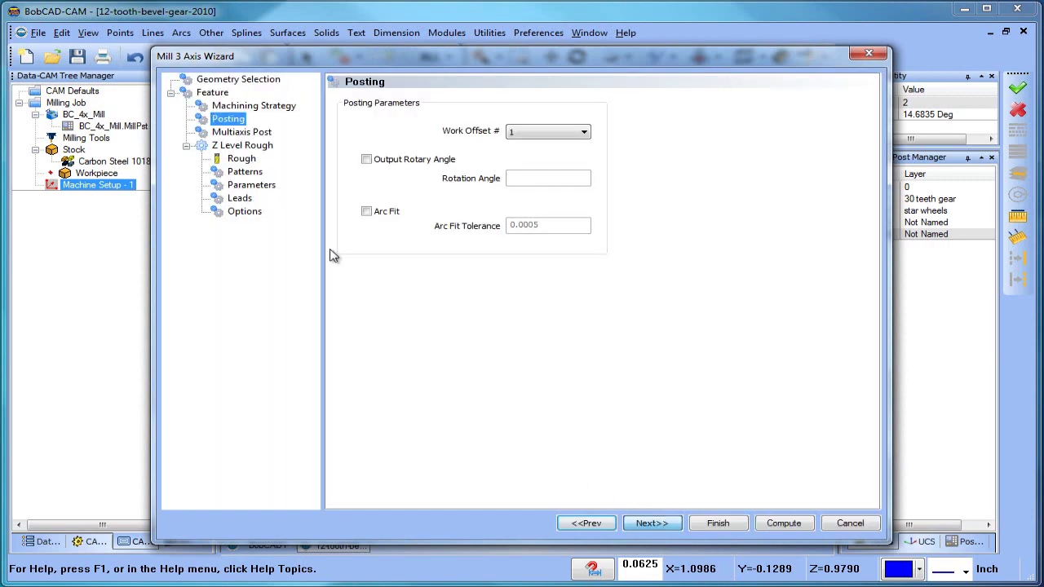
Set the roughing tool to 0.25 diameter with a 0.125 corner radius and compute the toolpath
left_click(241, 159)
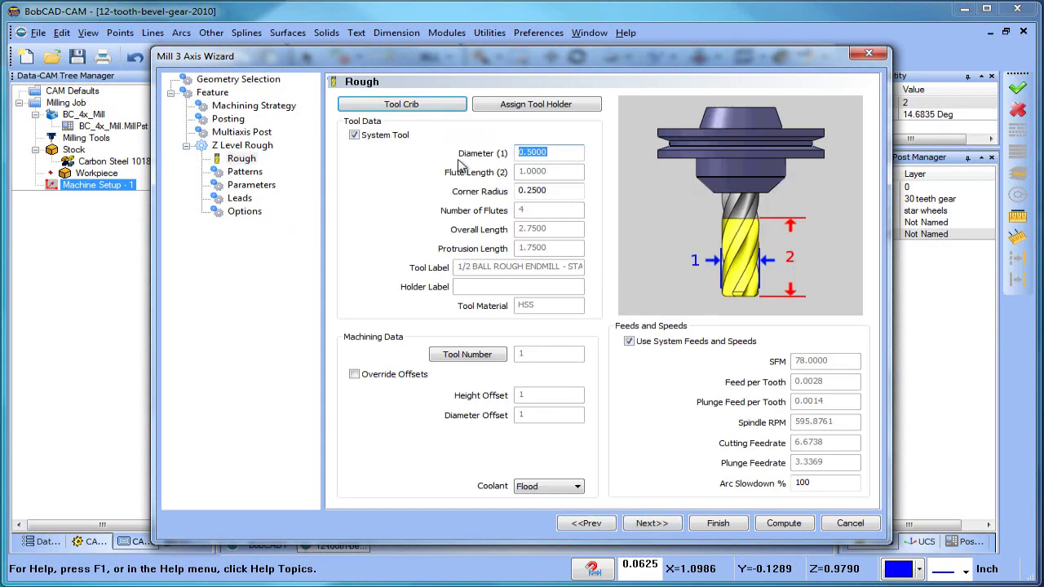
key("Tab")
type(".12")
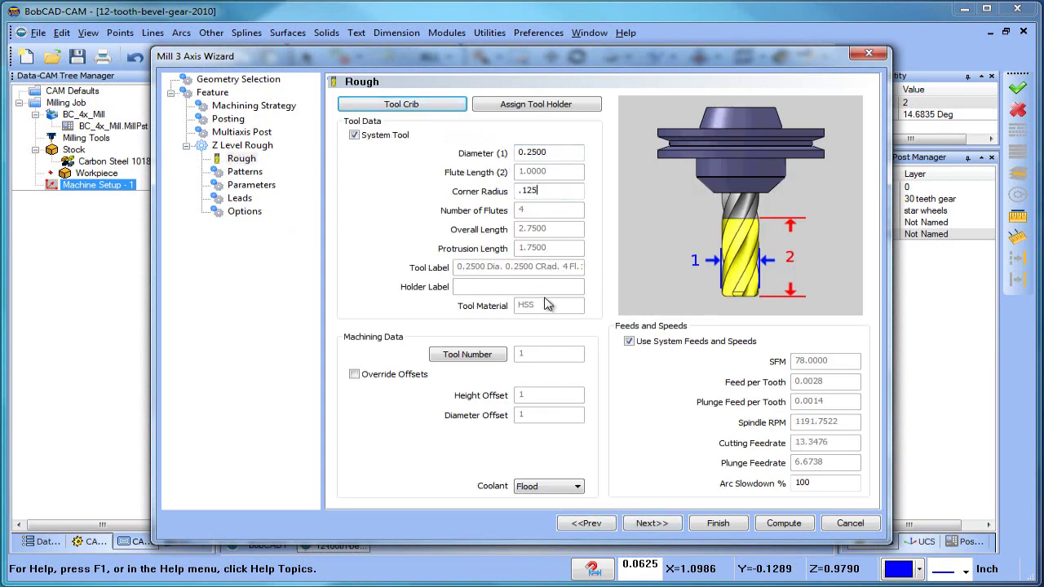
left_click(232, 172)
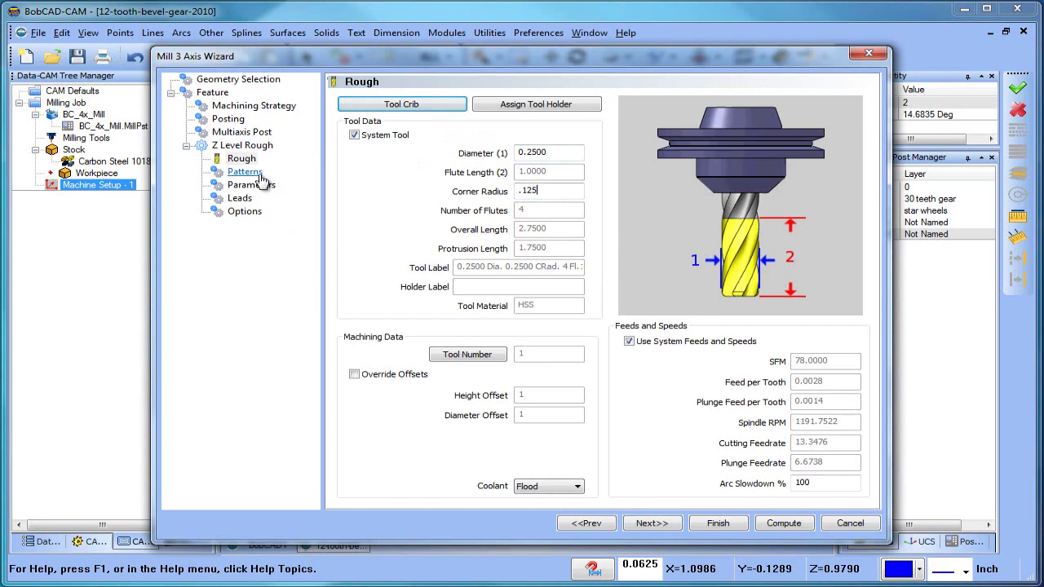
left_click(783, 525)
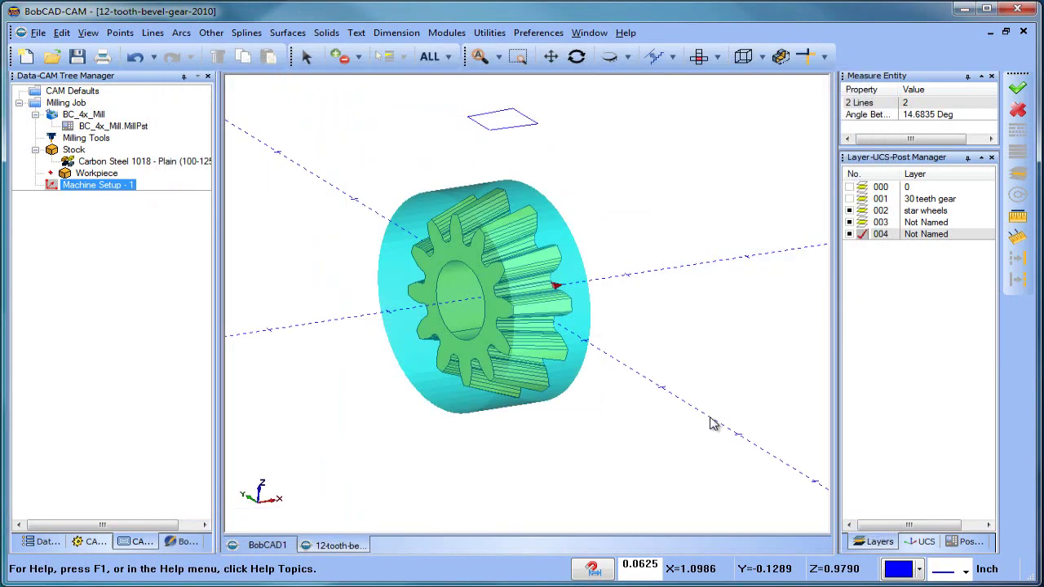
Edit the 3-axis feature's roughing tool to 0.125 diameter and 0.0625 corner radius, and recompute the toolpath
scroll(554, 287, "up", 5)
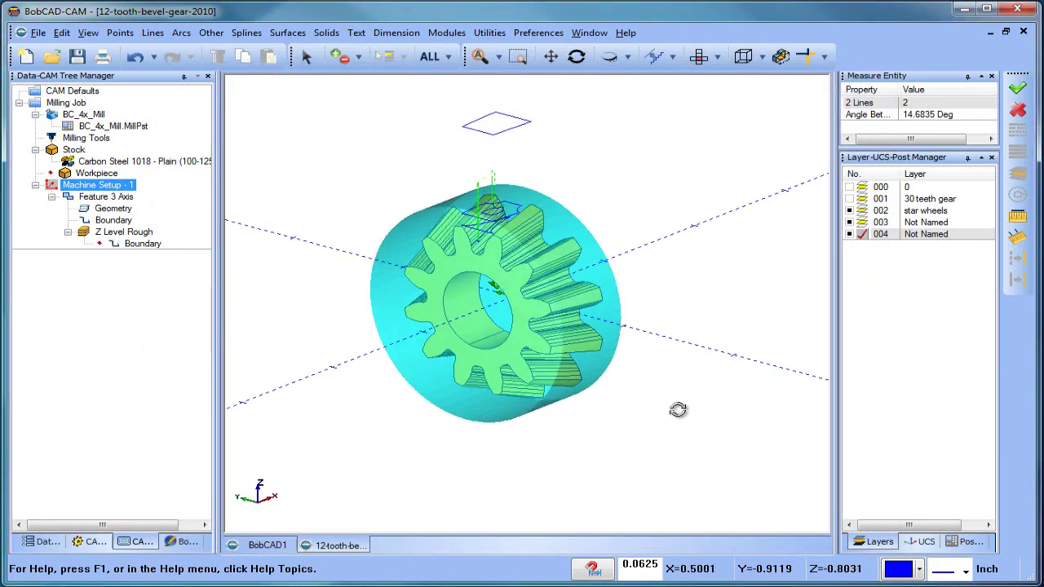
middle_click_drag(554, 286, 603, 348)
left_click(102, 197)
right_click(102, 200)
left_click(163, 193)
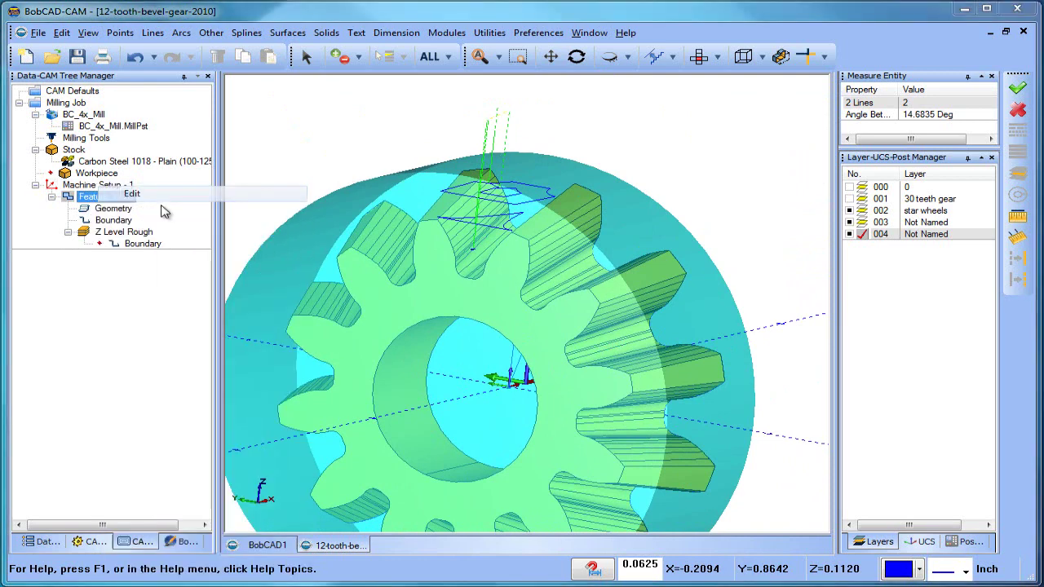
left_click(245, 145)
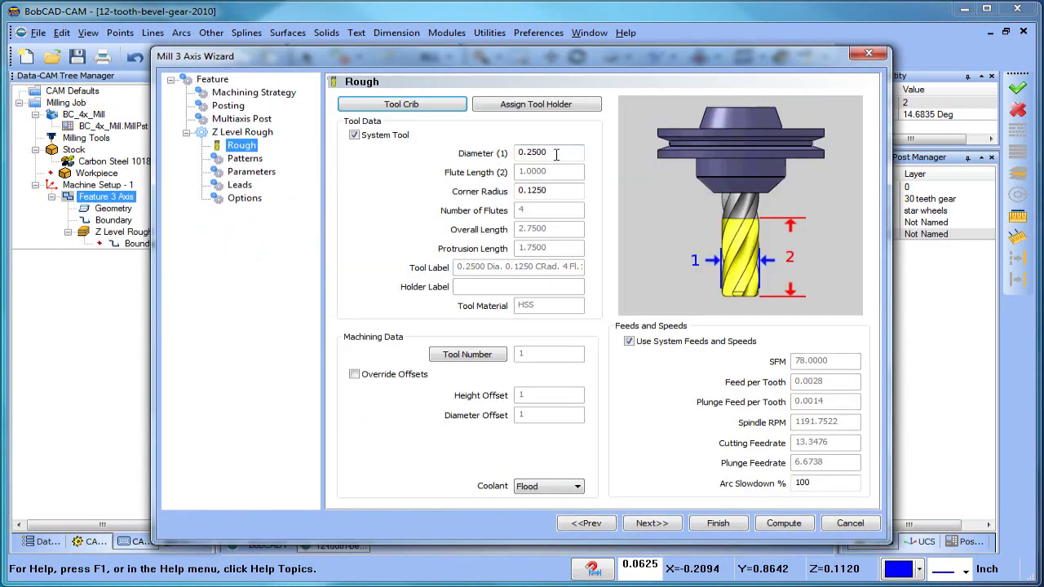
left_click_drag(555, 153, 461, 159)
type(".125")
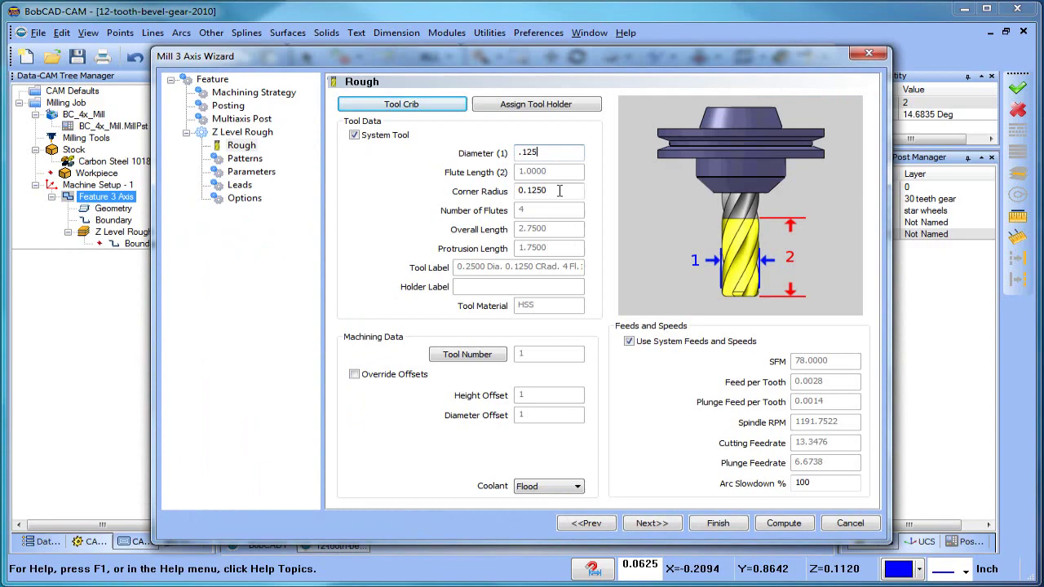
double_click(539, 192)
type(".06")
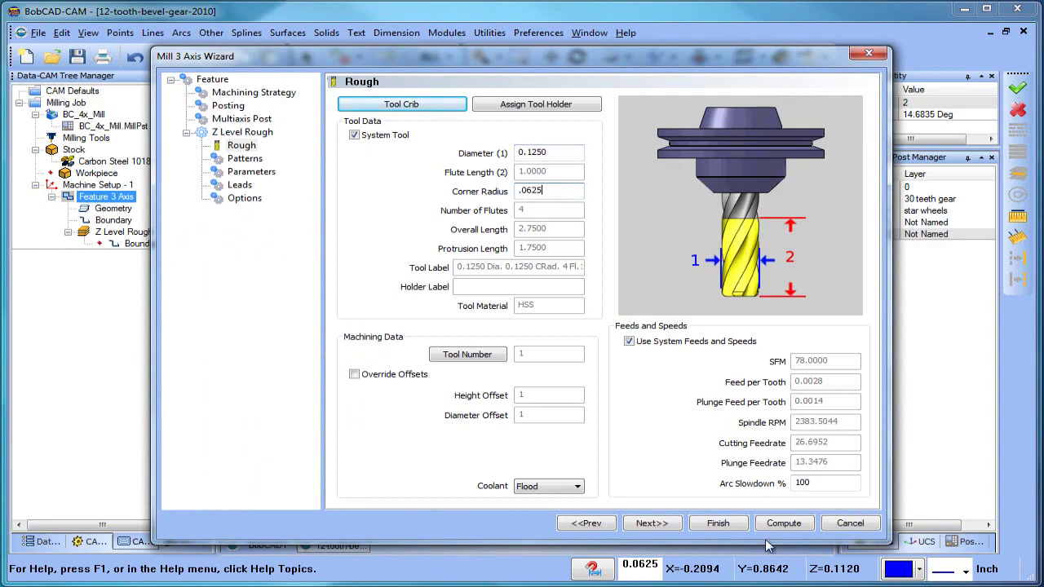
left_click(785, 524)
Set the Z Level Rough depth of cut and stepover to 0.05 and the XYZ allowance to 0.02, and recompute the toolpath
left_click_drag(610, 359, 546, 324)
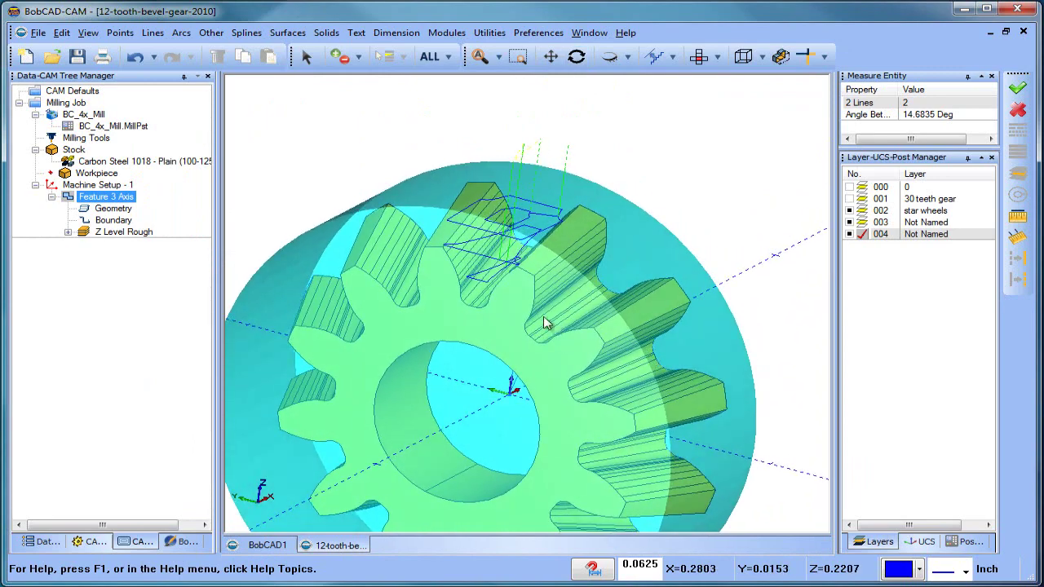
right_click(98, 197)
left_click(131, 191)
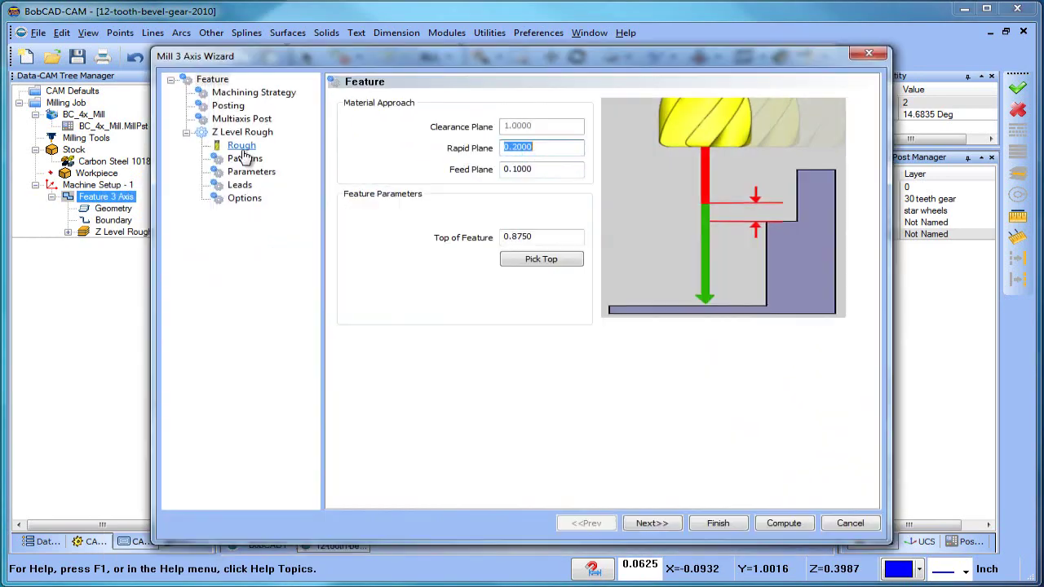
left_click(244, 159)
left_click(249, 172)
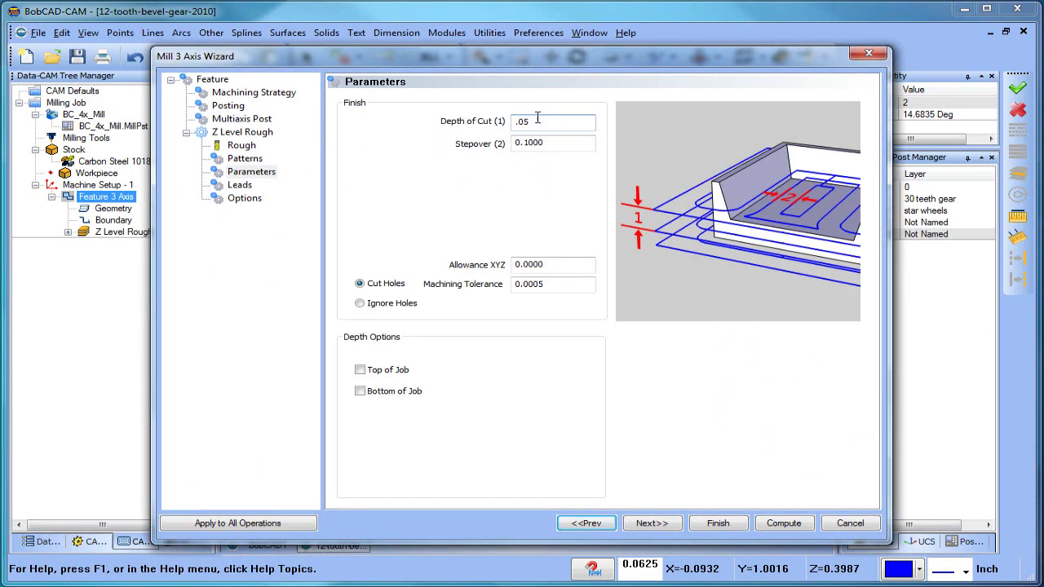
double_click(559, 145)
key("Tab")
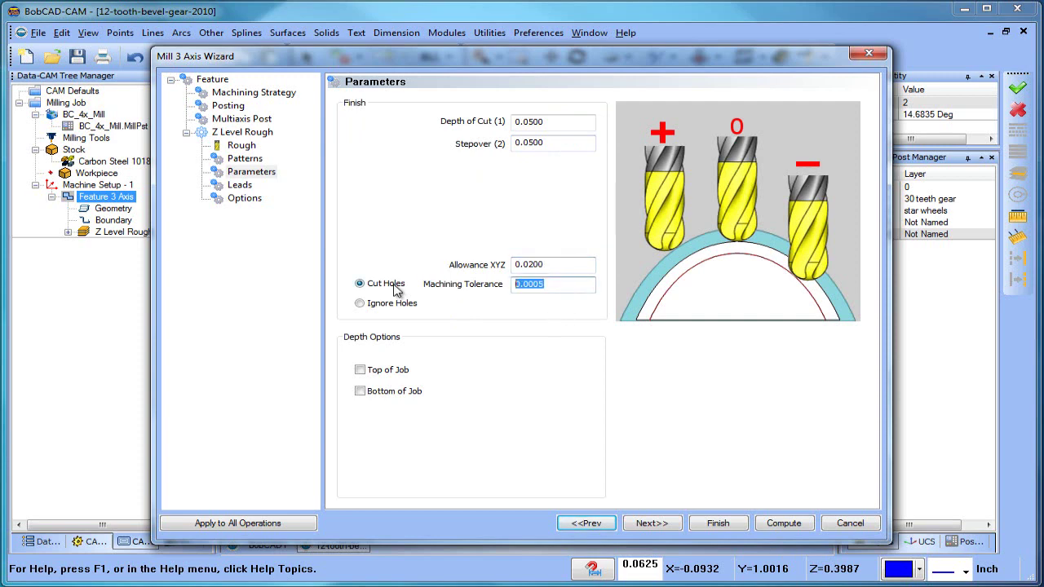
left_click(784, 524)
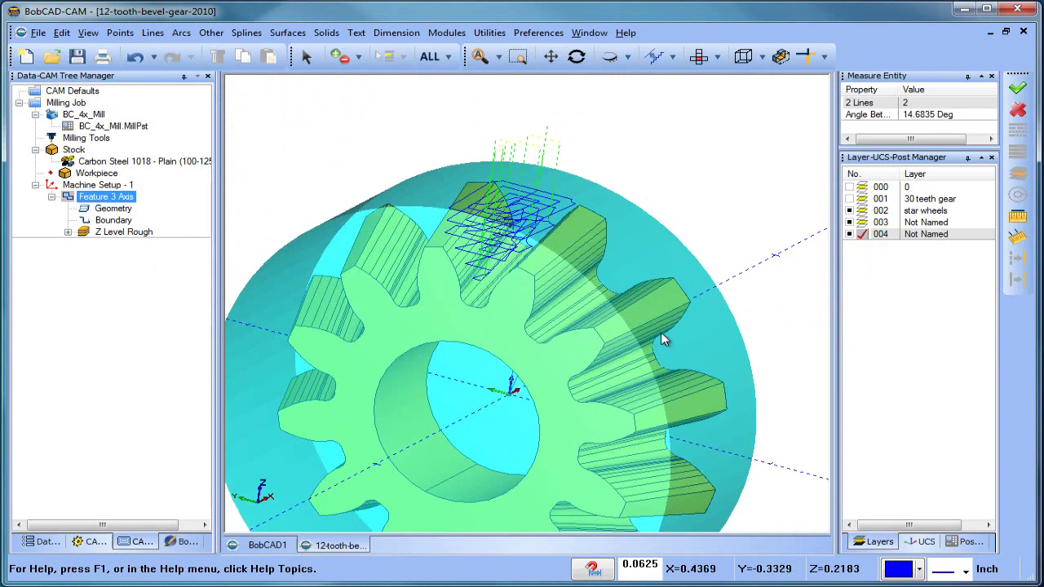
Open the simulation of the milling job and run it with the toothed-gap area of the stock in close view
middle_click_drag(718, 392, 555, 289)
left_click(447, 33)
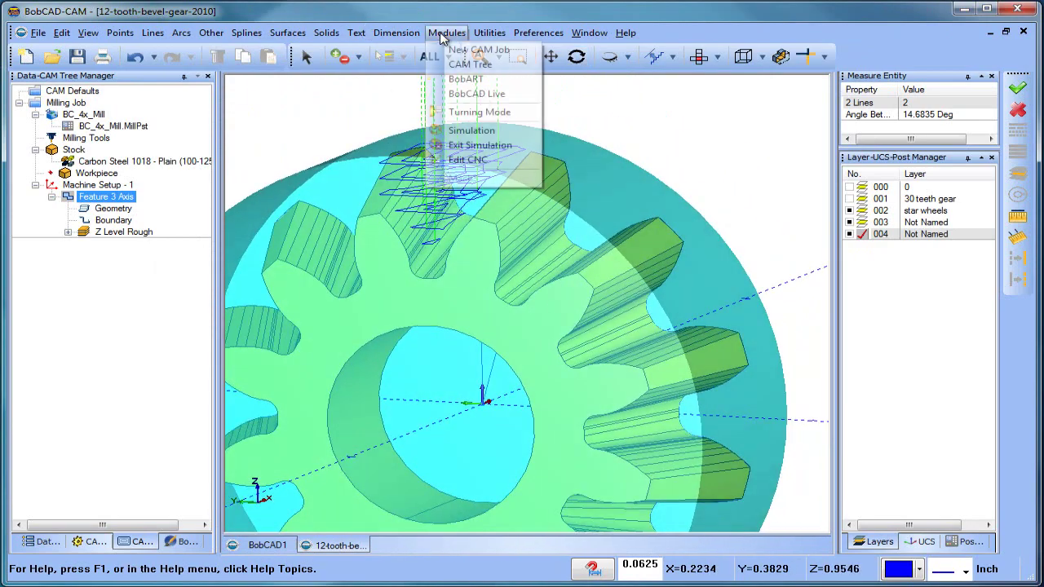
left_click(469, 131)
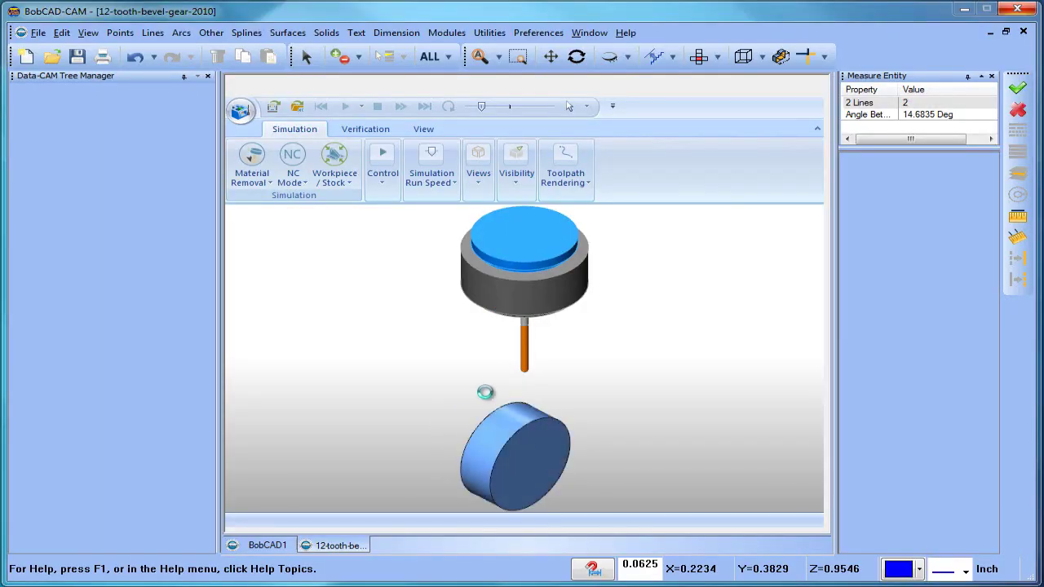
scroll(538, 367, "up", 3)
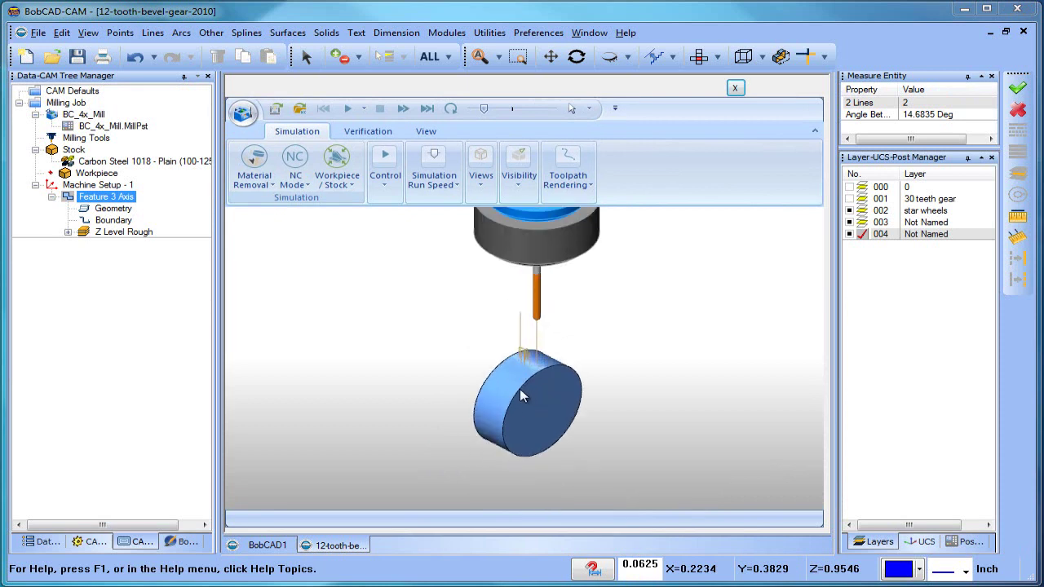
middle_click_drag(524, 396, 616, 408)
scroll(450, 350, "up", 3)
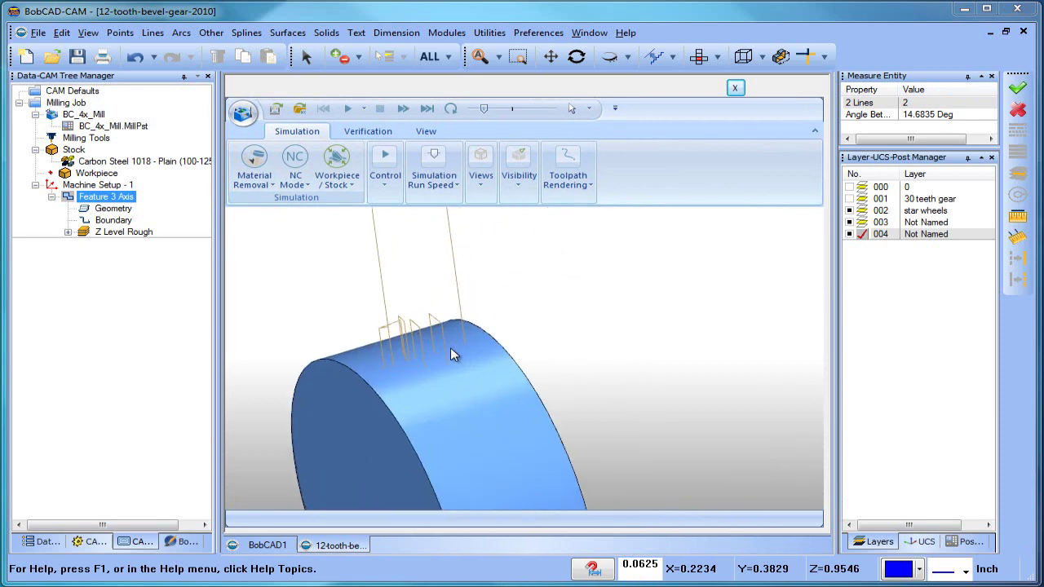
left_click(386, 163)
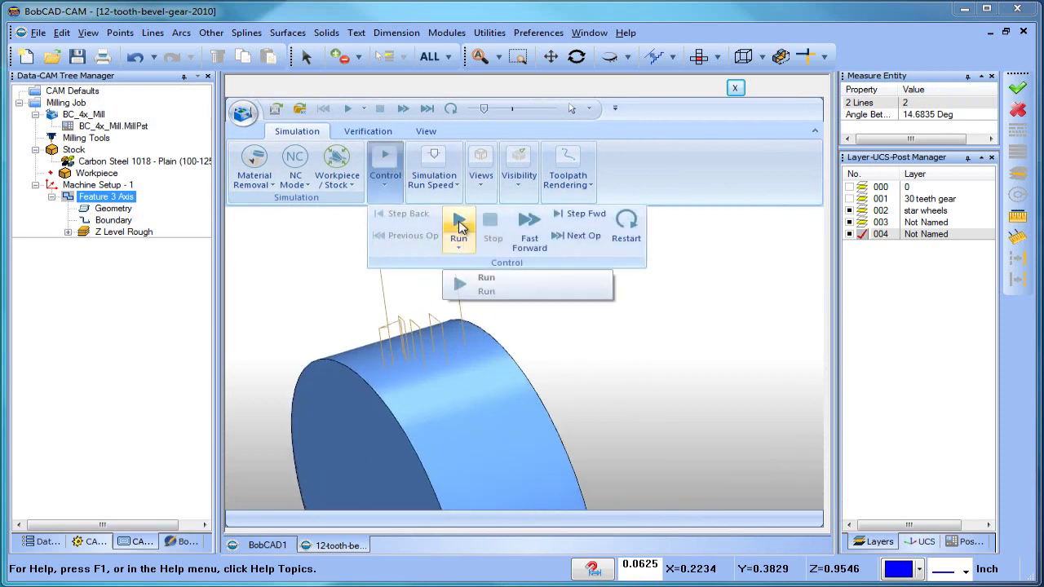
left_click(459, 243)
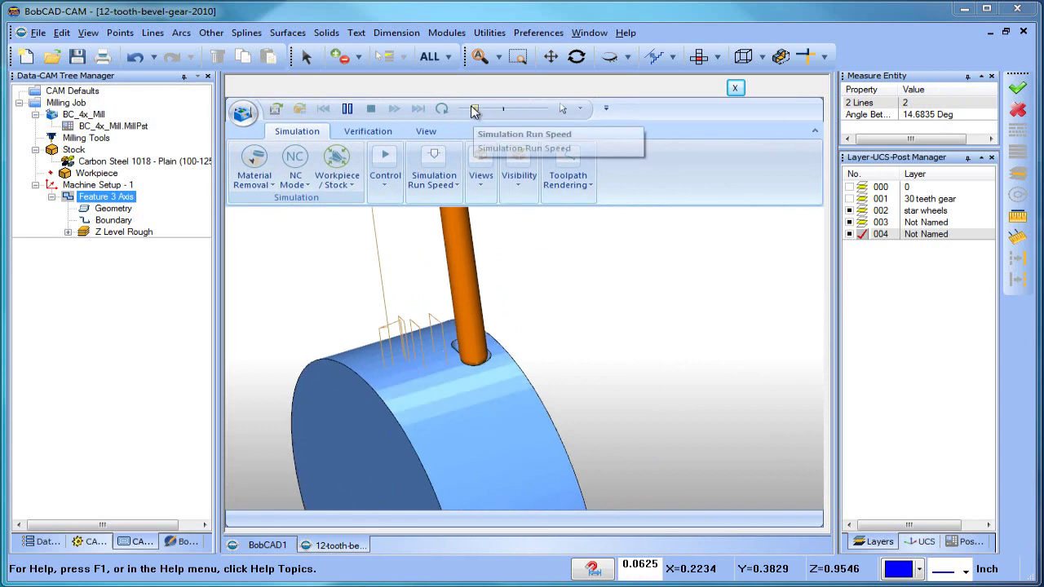
Raise the simulation run speed and hide the toolpath lines while the roughing plays
left_click_drag(478, 109, 522, 114)
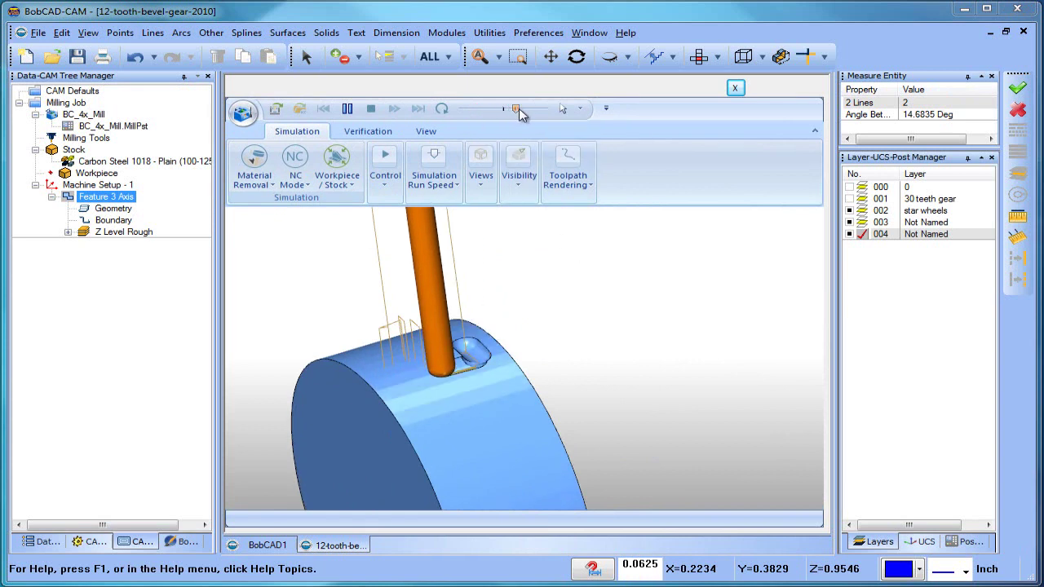
left_click(519, 183)
left_click(532, 228)
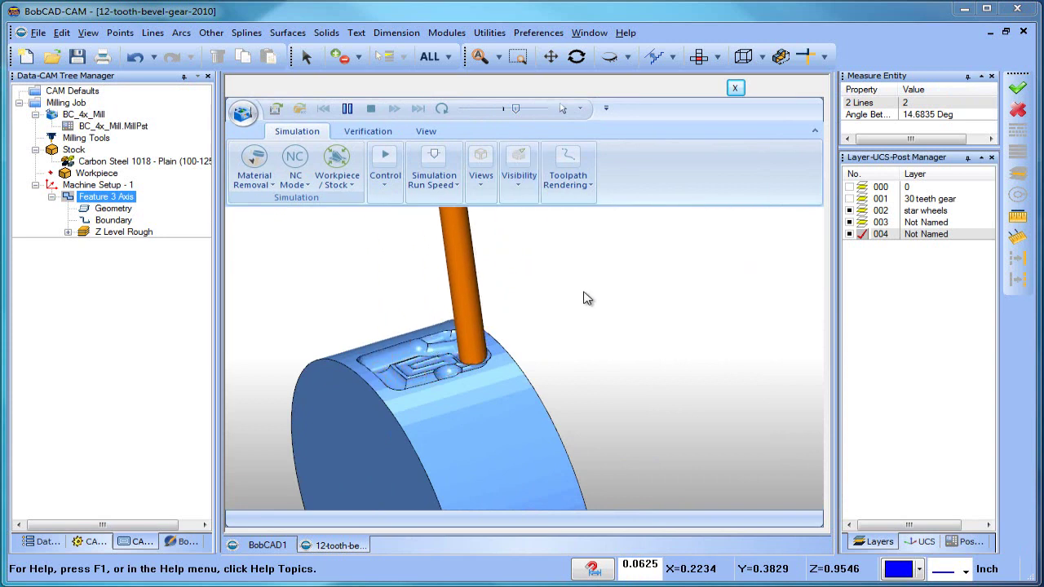
left_click_drag(516, 111, 528, 111)
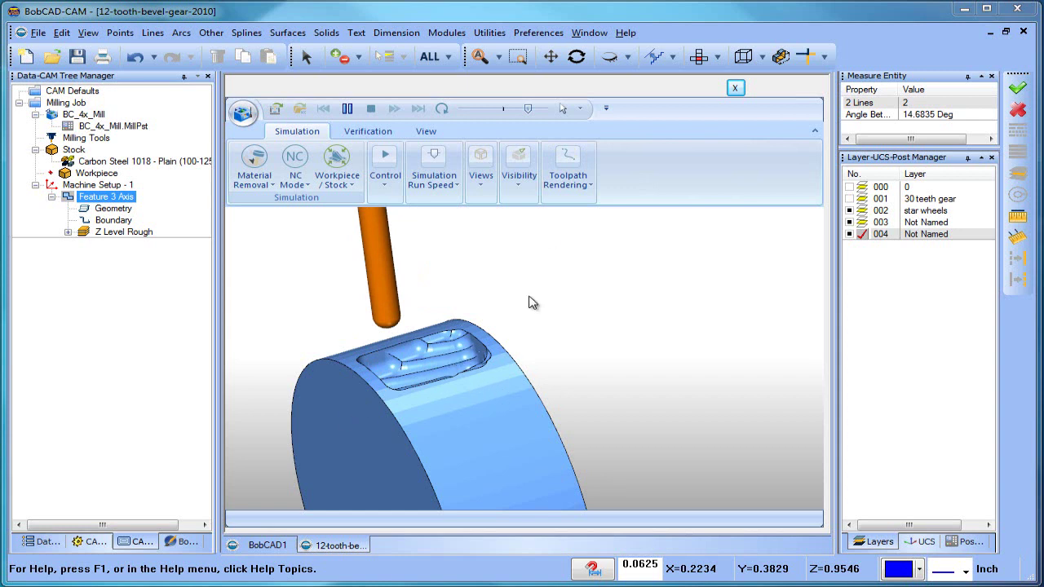
Inspect the roughed pocket in the cylindrical stock from close up and exit the simulation
scroll(528, 303, "down", 3)
scroll(526, 306, "up", 6)
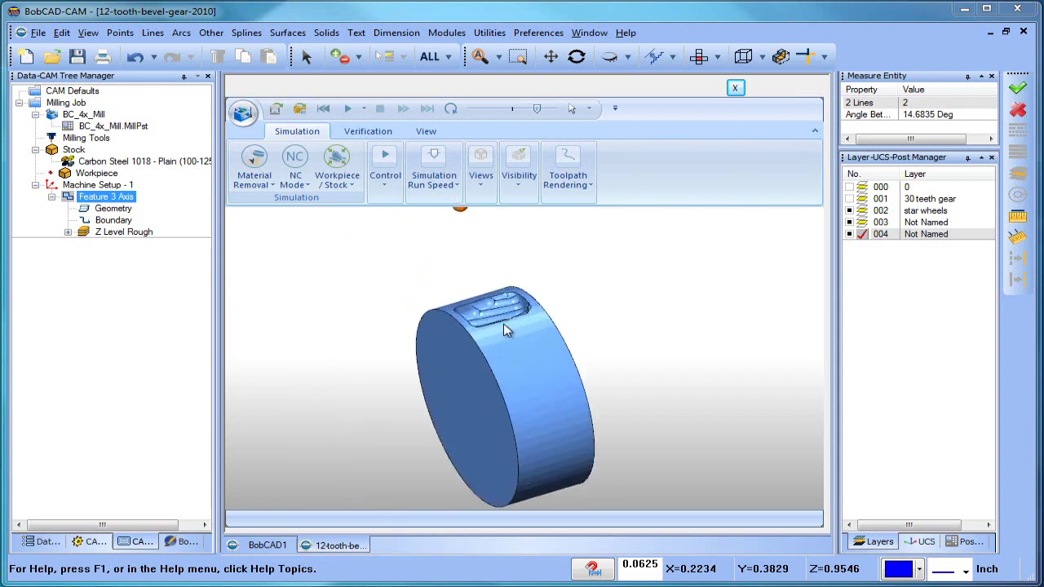
middle_click_drag(512, 400, 522, 368)
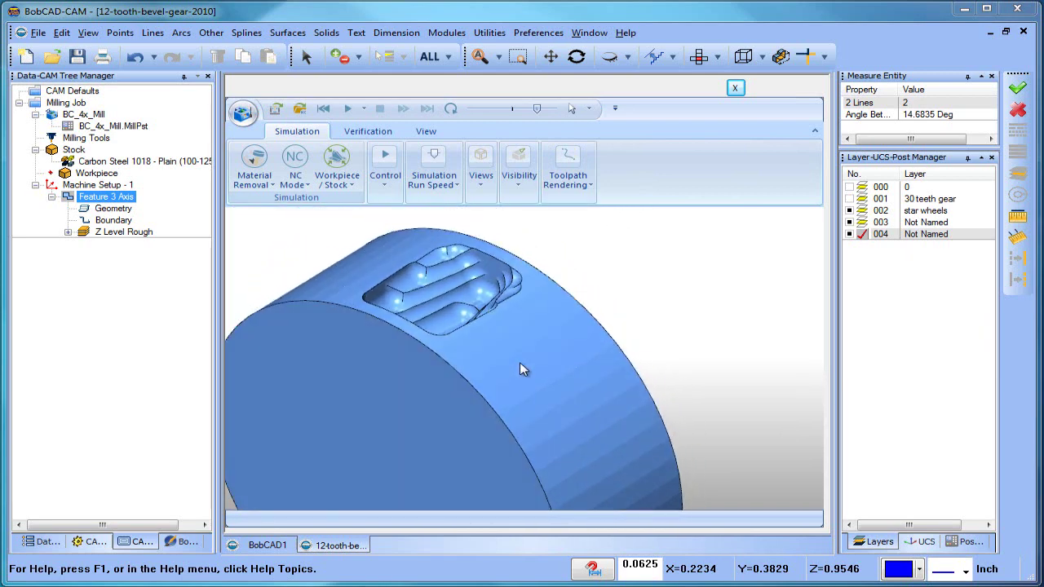
left_click(734, 87)
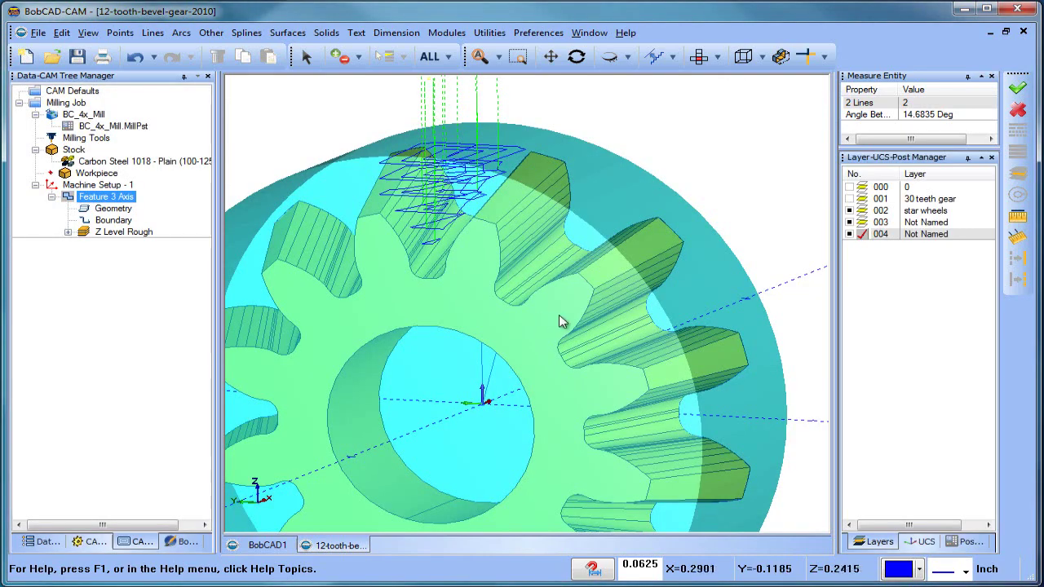
Edit the cylindrical stock so its start and end face offsets are both 0, keeping Machine Setup - 1
middle_click_drag(559, 319, 548, 280)
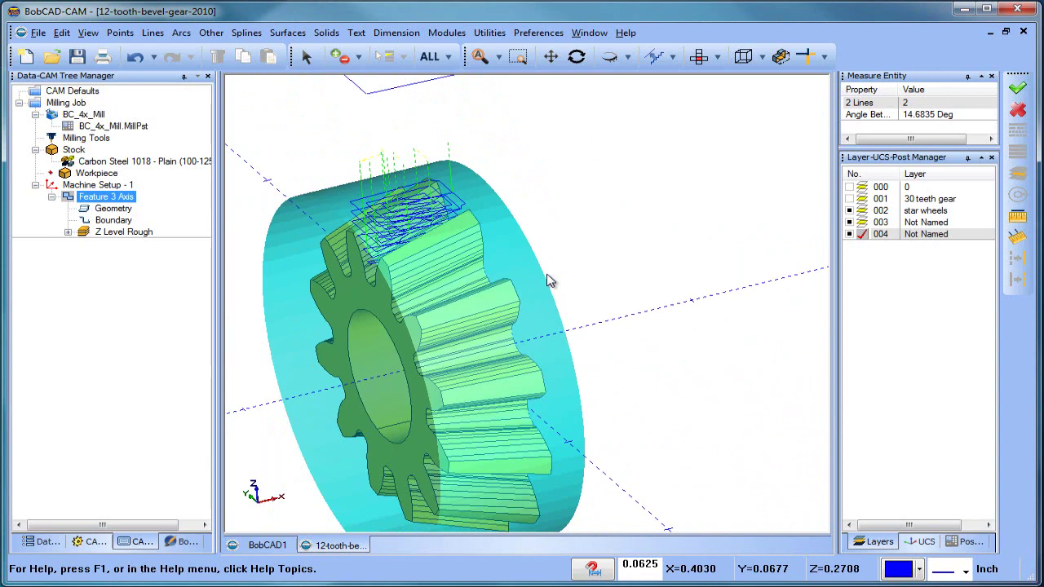
right_click(75, 150)
left_click(137, 161)
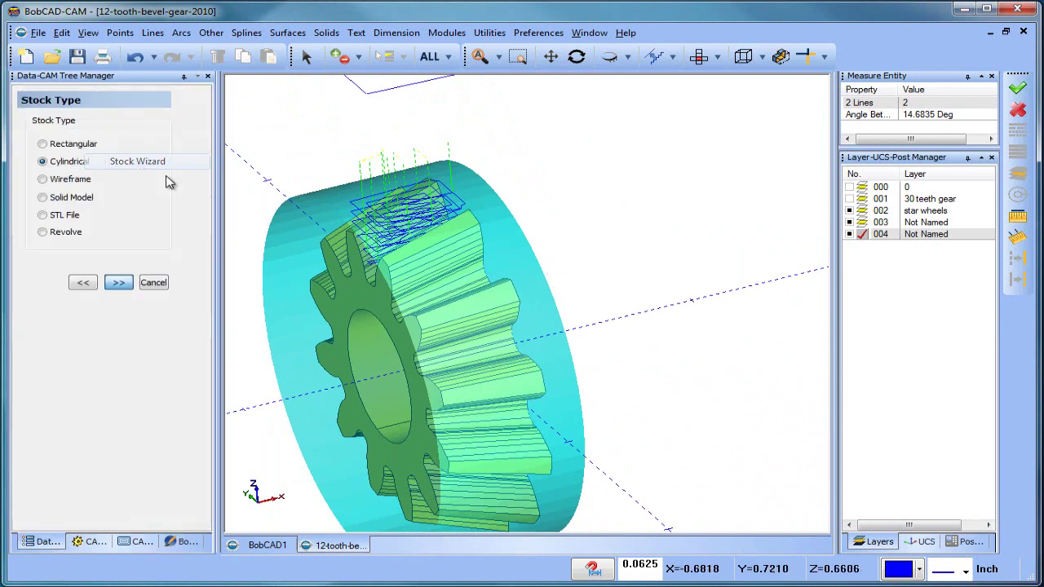
left_click(118, 283)
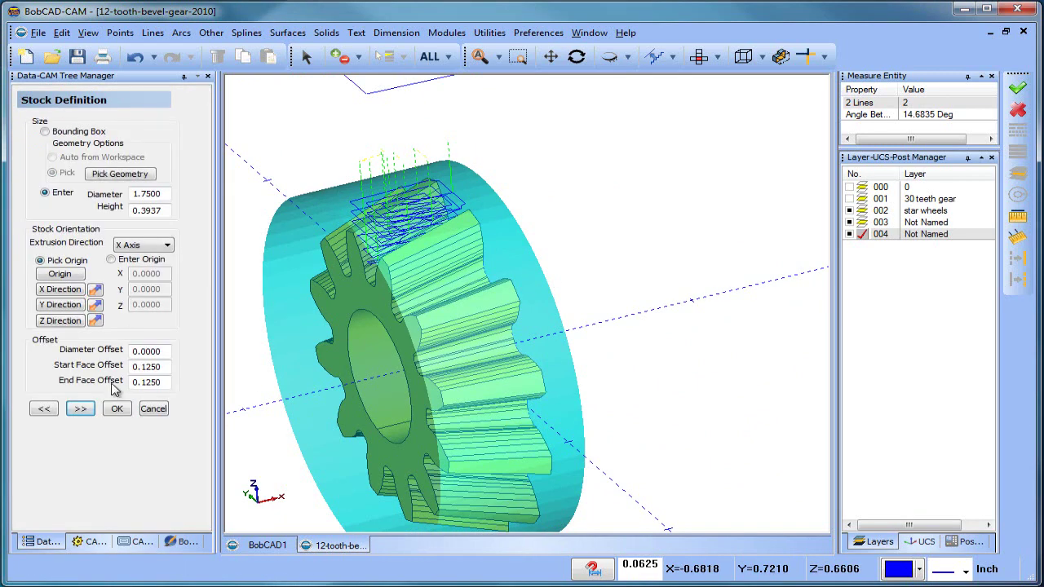
double_click(169, 366)
double_click(165, 381)
type("0")
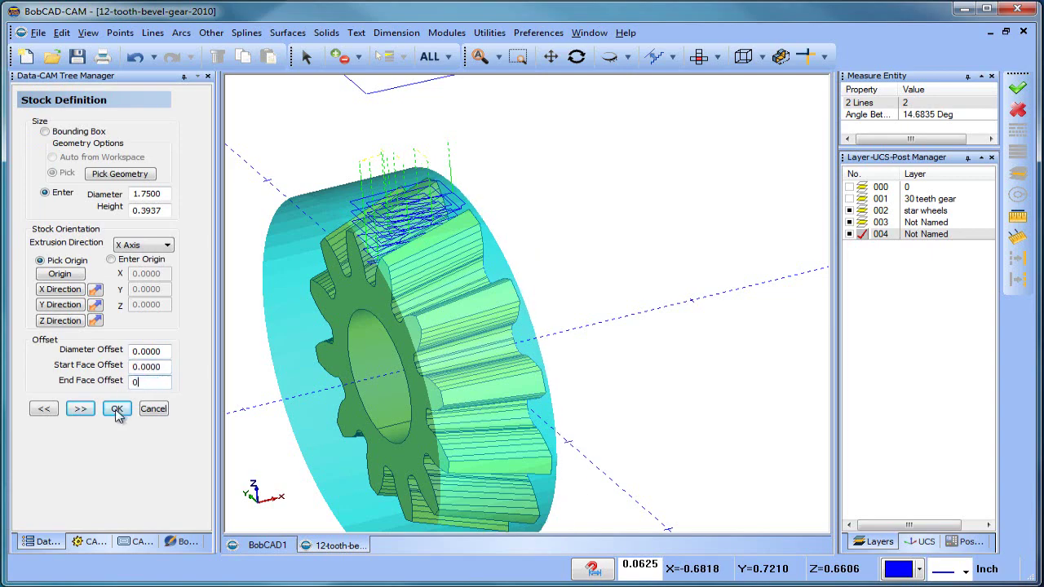
left_click(93, 410)
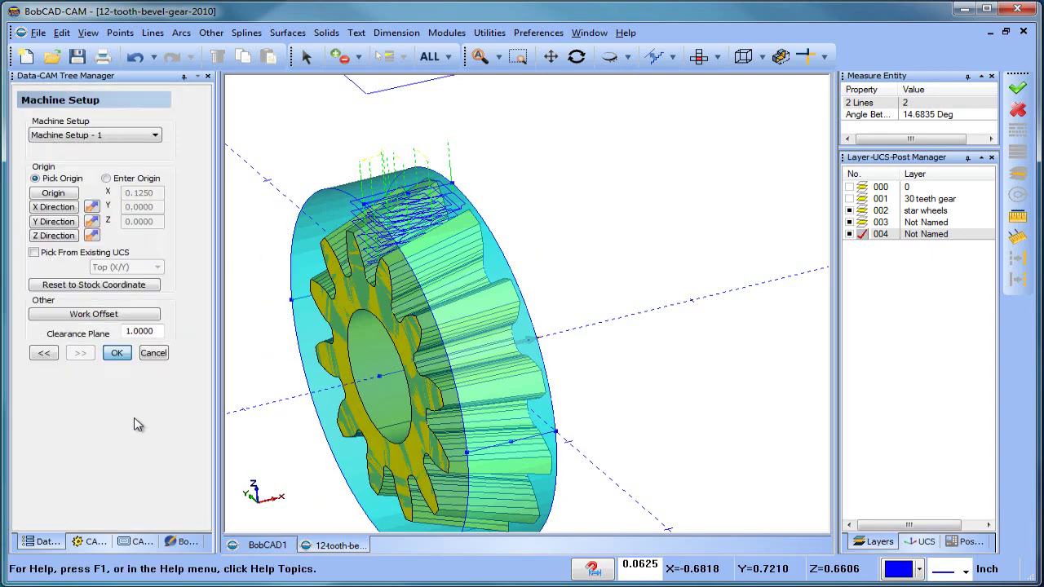
left_click(116, 353)
Edit the 3-axis feature and add a Planar operation after Z Level Rough in its machining strategy
mouse_move(412, 349)
middle_mouse_down()
mouse_move(443, 319)
mouse_move(431, 345)
middle_mouse_up()
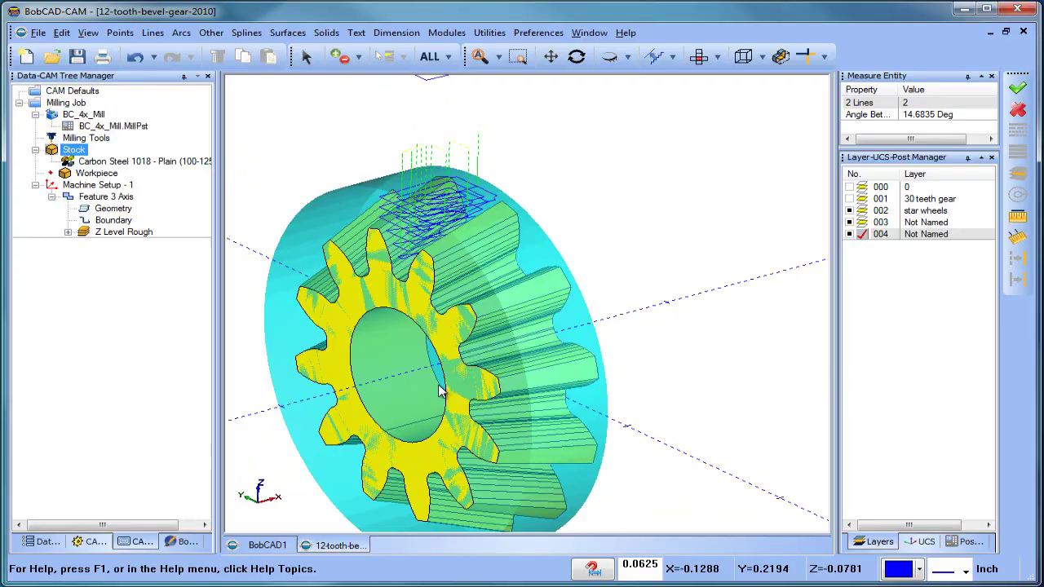
middle_click_drag(439, 391, 505, 385)
scroll(460, 257, "up", 2)
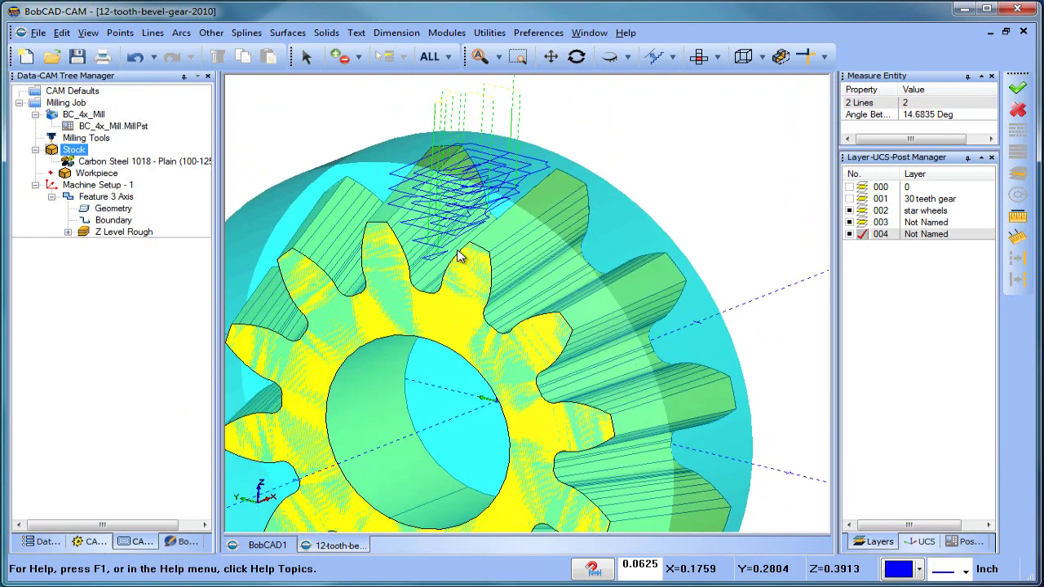
left_click(105, 197)
left_click(52, 196)
right_click(98, 198)
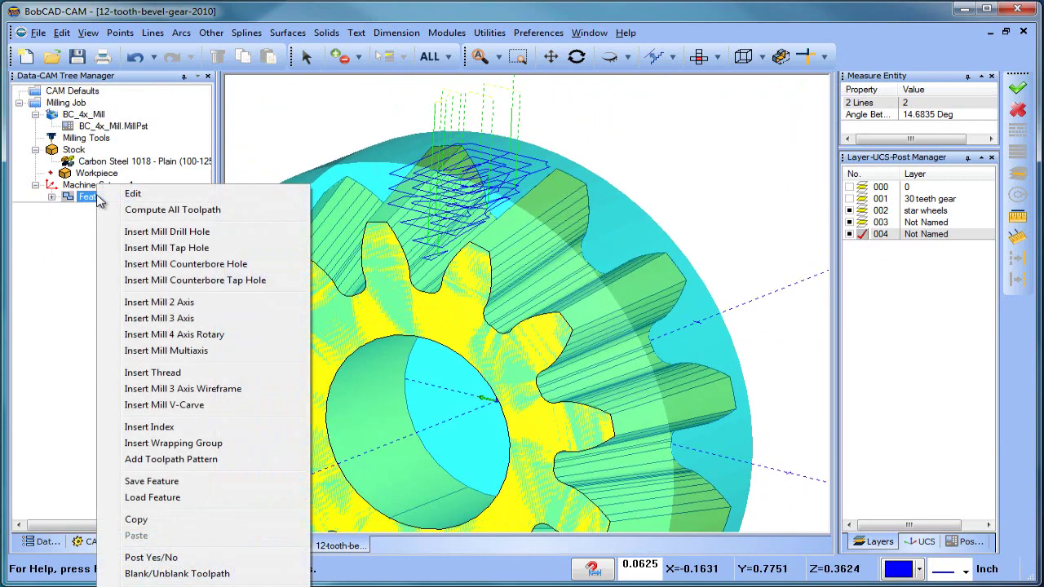
left_click(147, 194)
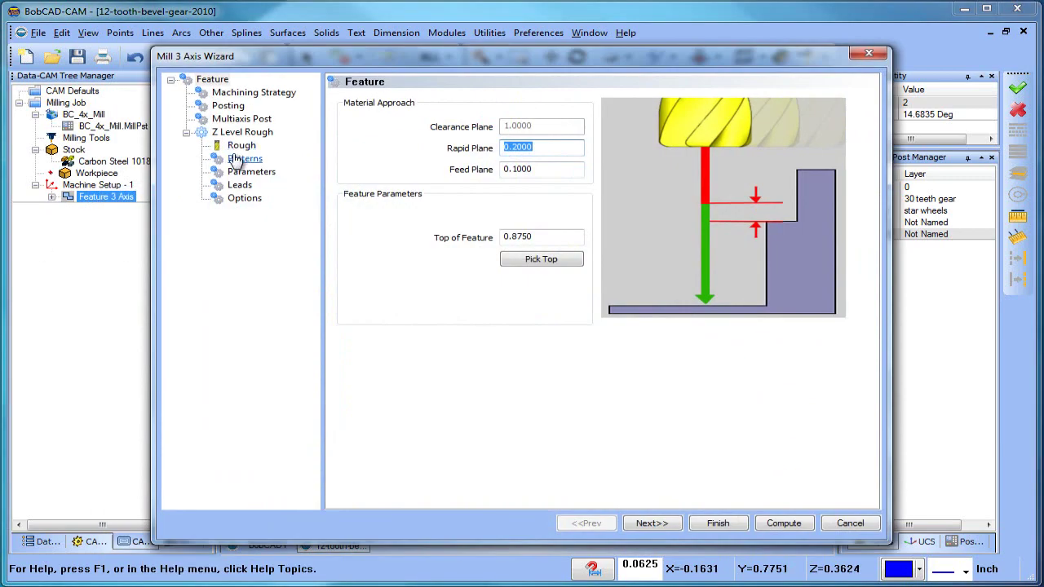
left_click(254, 92)
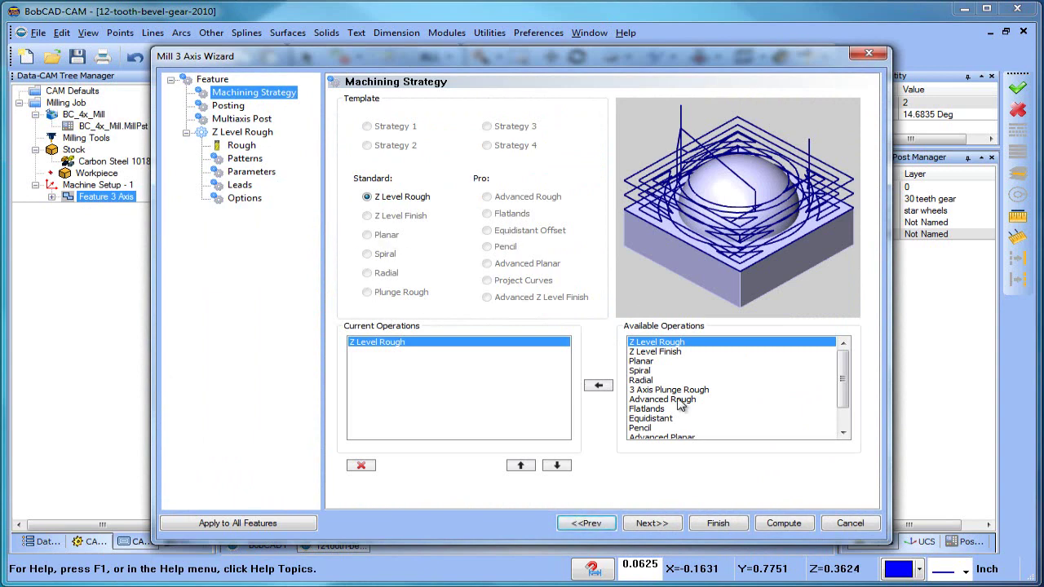
left_click(641, 362)
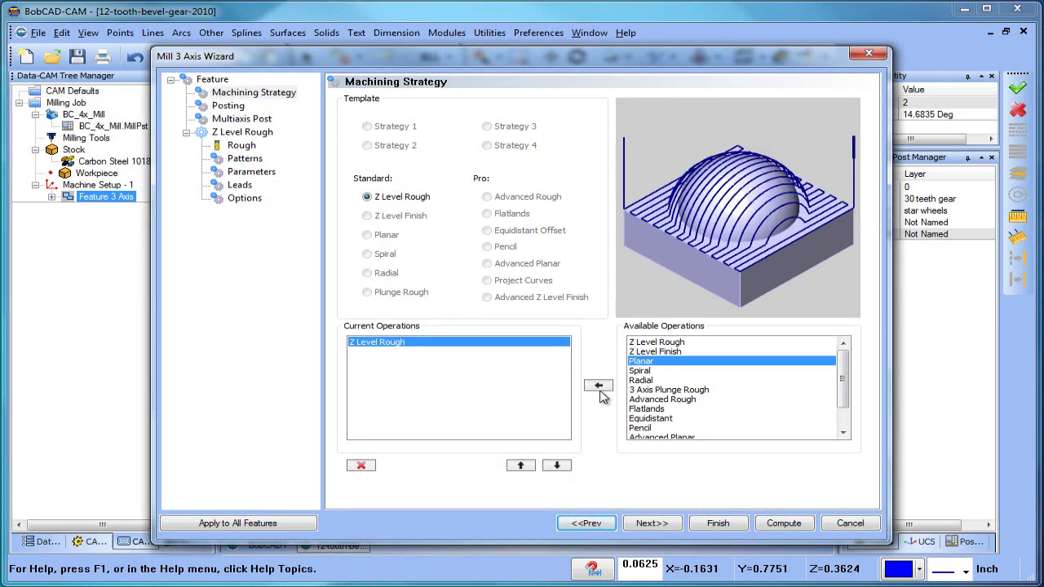
left_click(598, 385)
left_click(656, 525)
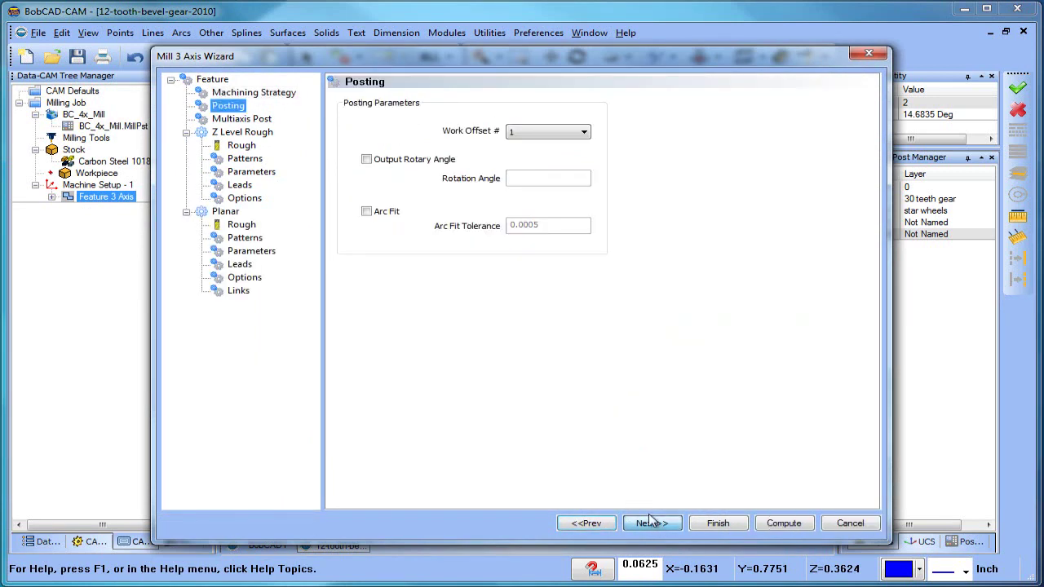
Set the Planar operation's stepover to 0.03 and compute the toolpaths
left_click(241, 224)
left_click(245, 237)
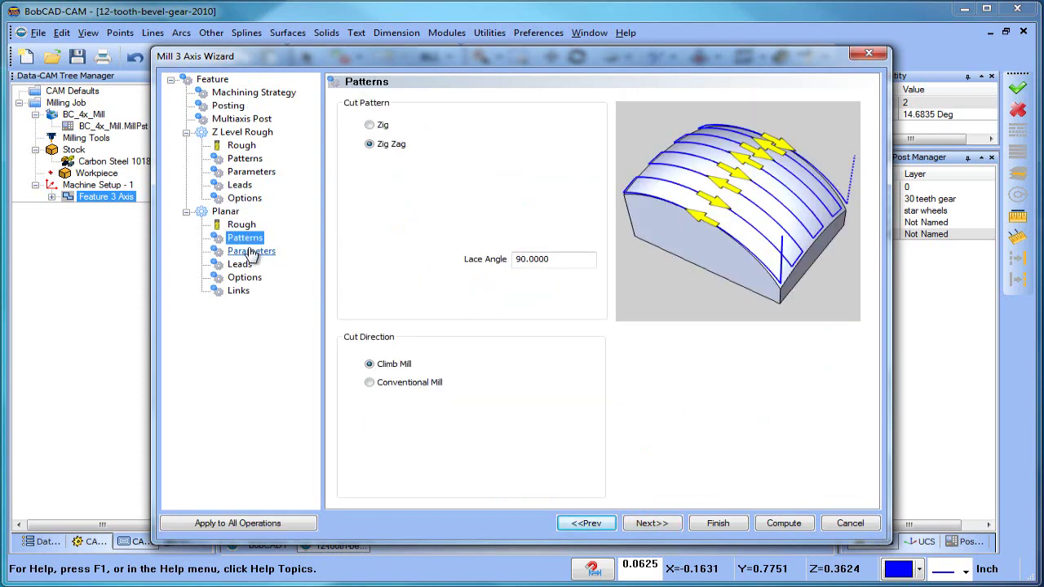
left_click(252, 252)
double_click(566, 124)
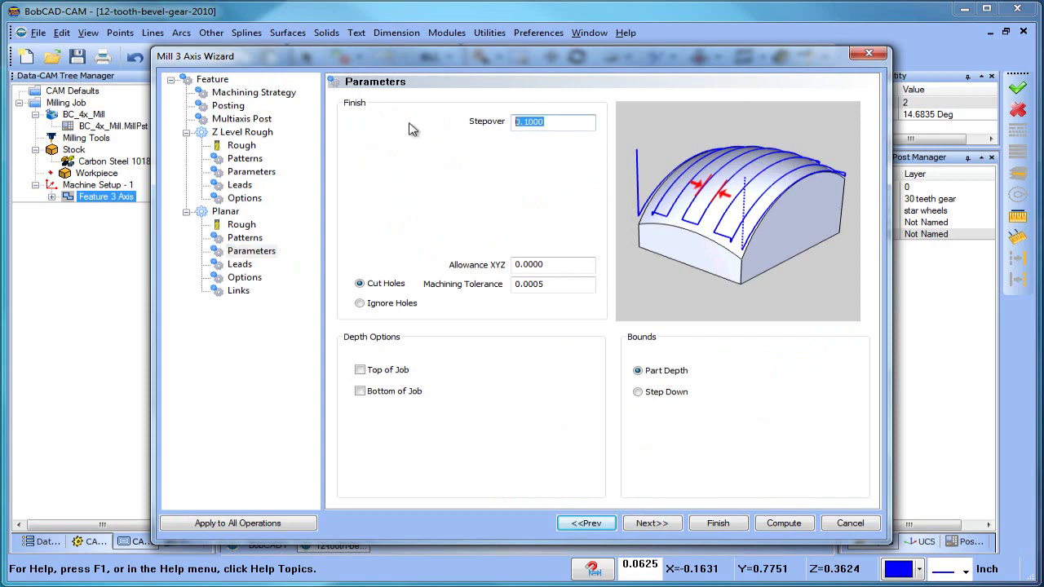
left_click_drag(531, 287, 444, 278)
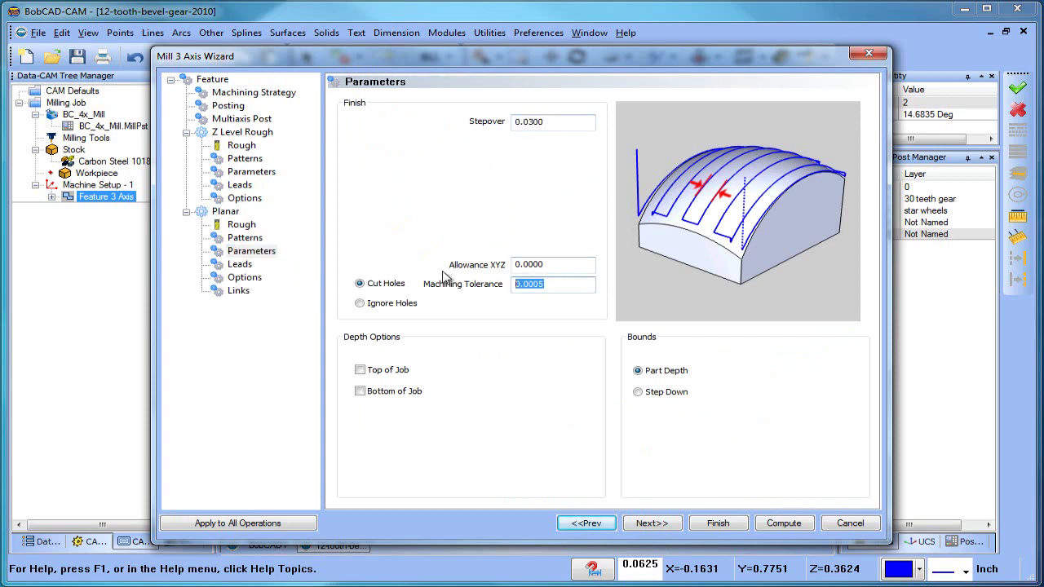
left_click(785, 523)
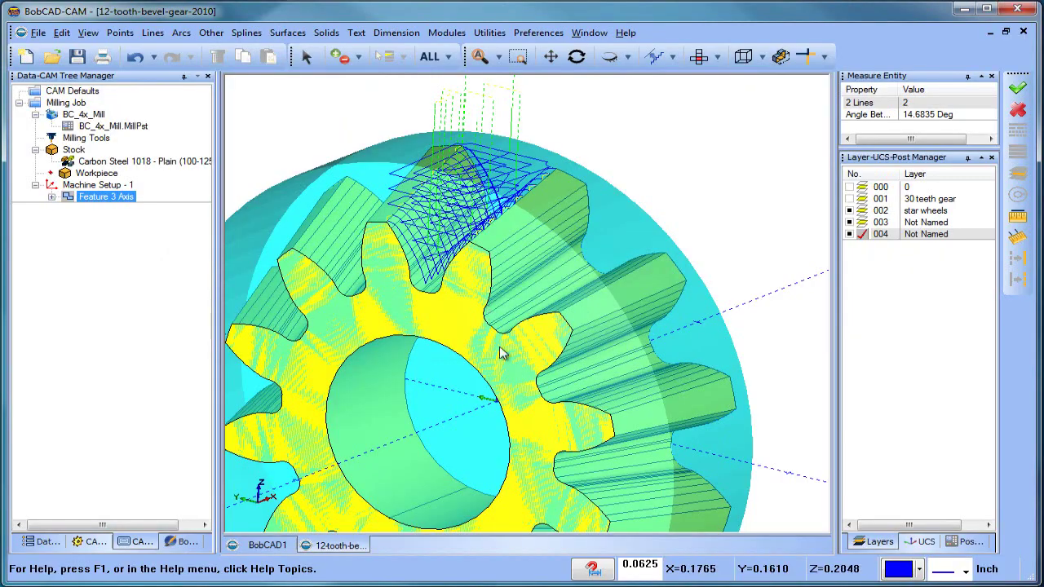
Run the simulation of the roughing and planar passes and inspect the machined tooth gap from close up
middle_click_drag(537, 383, 508, 362)
scroll(508, 362, "down", 2)
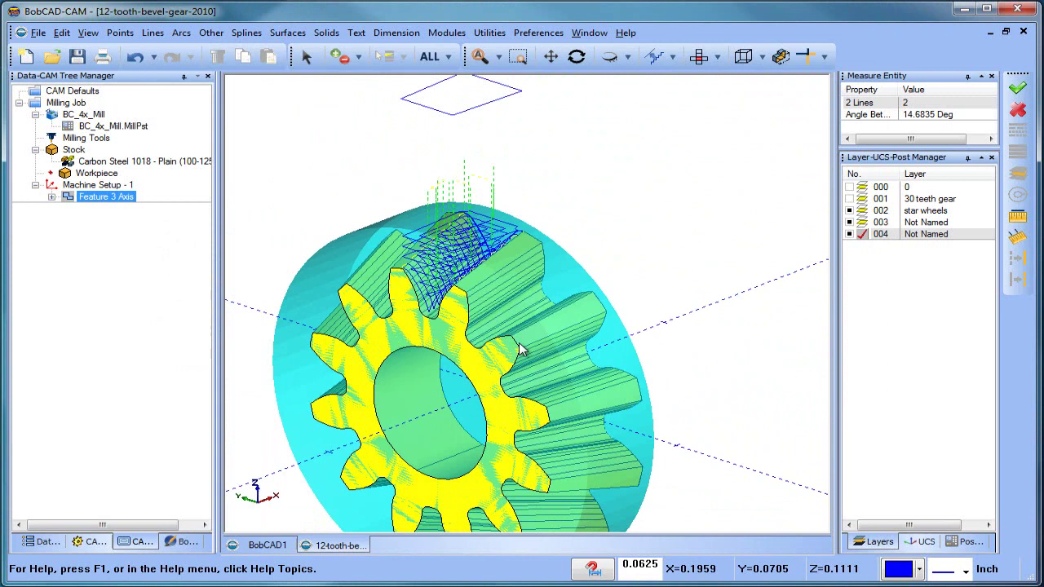
left_click(460, 34)
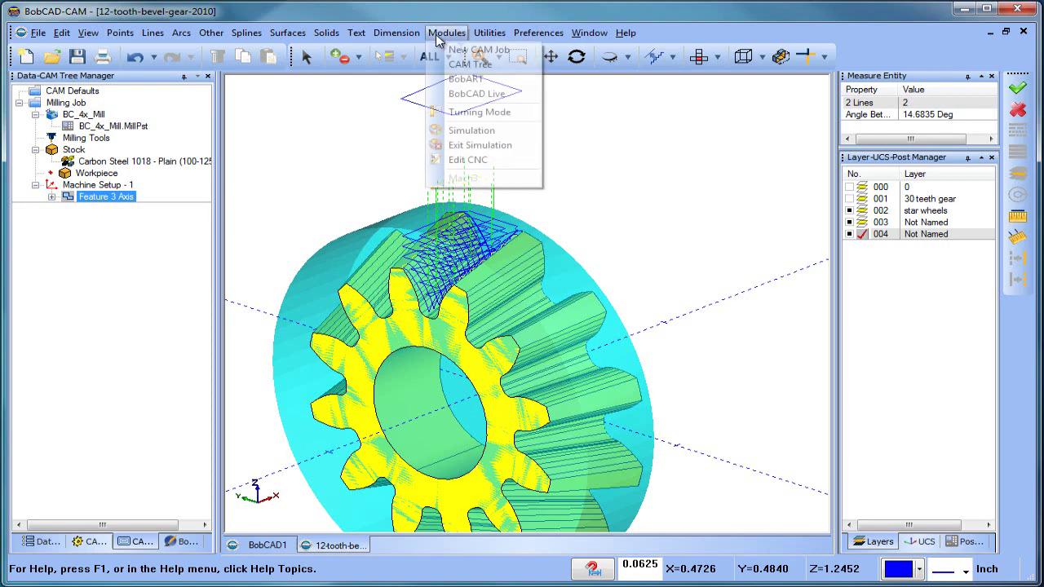
left_click(493, 132)
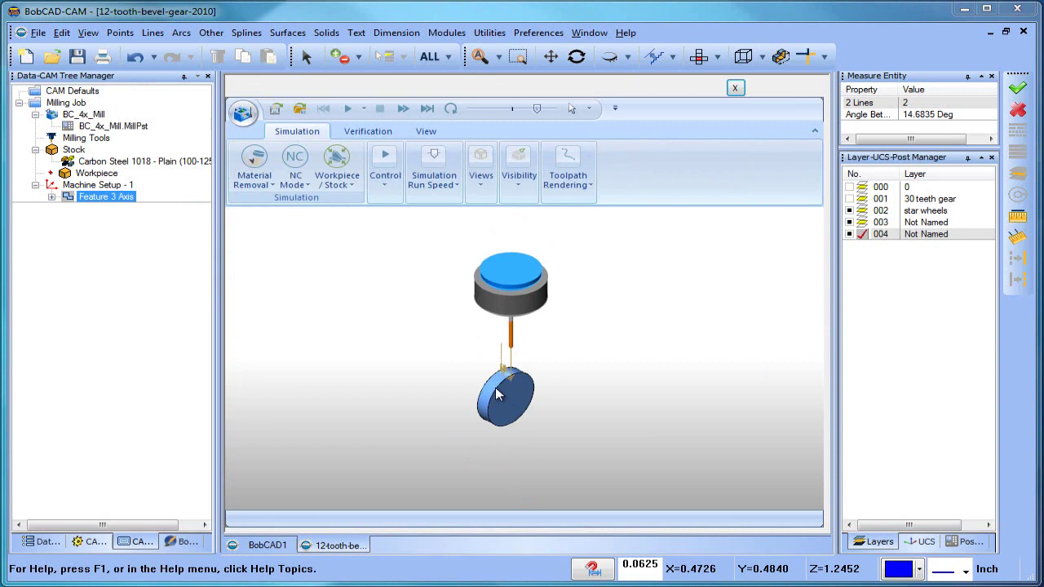
left_click(385, 163)
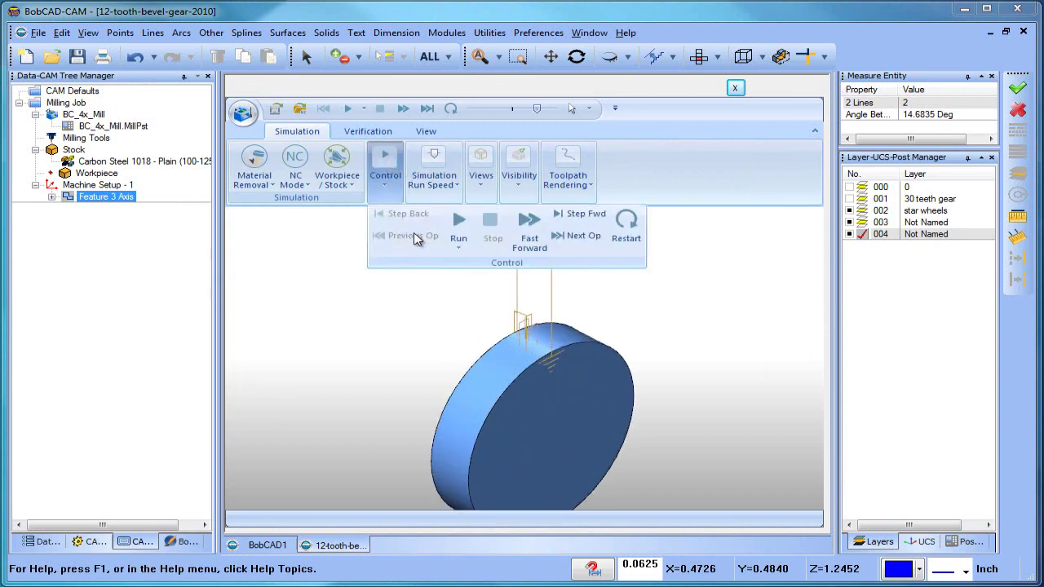
left_click(456, 227)
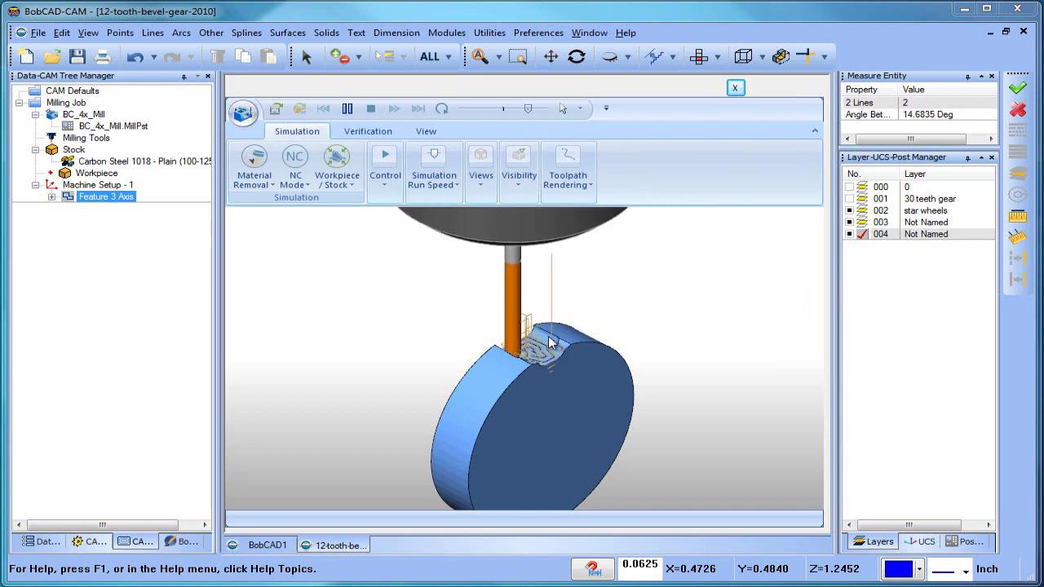
scroll(546, 360, "up", 4)
scroll(547, 358, "down", 3)
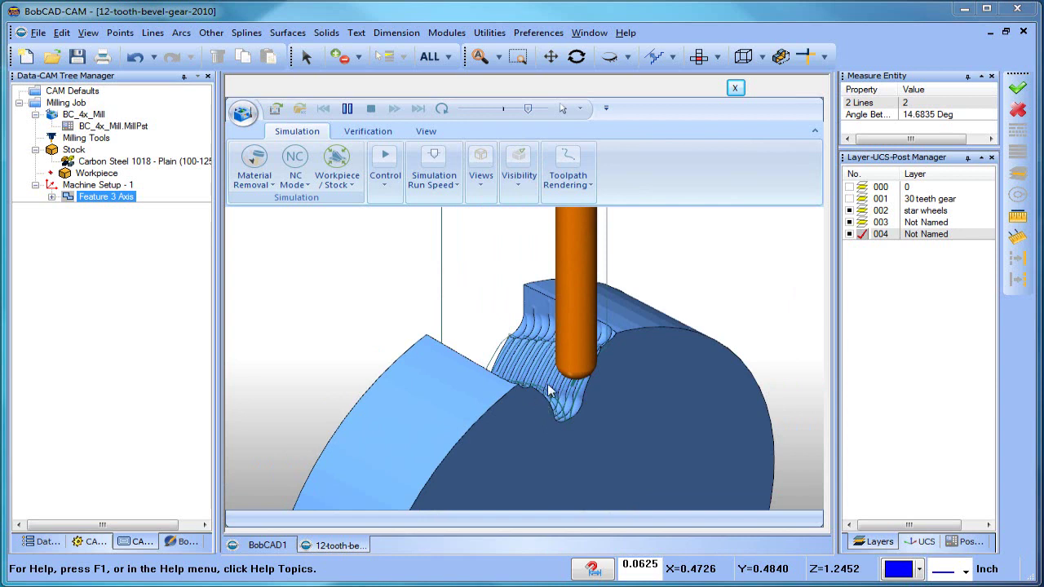
scroll(547, 392, "down", 5)
mouse_move(569, 406)
middle_mouse_down()
mouse_move(675, 424)
mouse_move(664, 392)
mouse_move(568, 407)
middle_mouse_up()
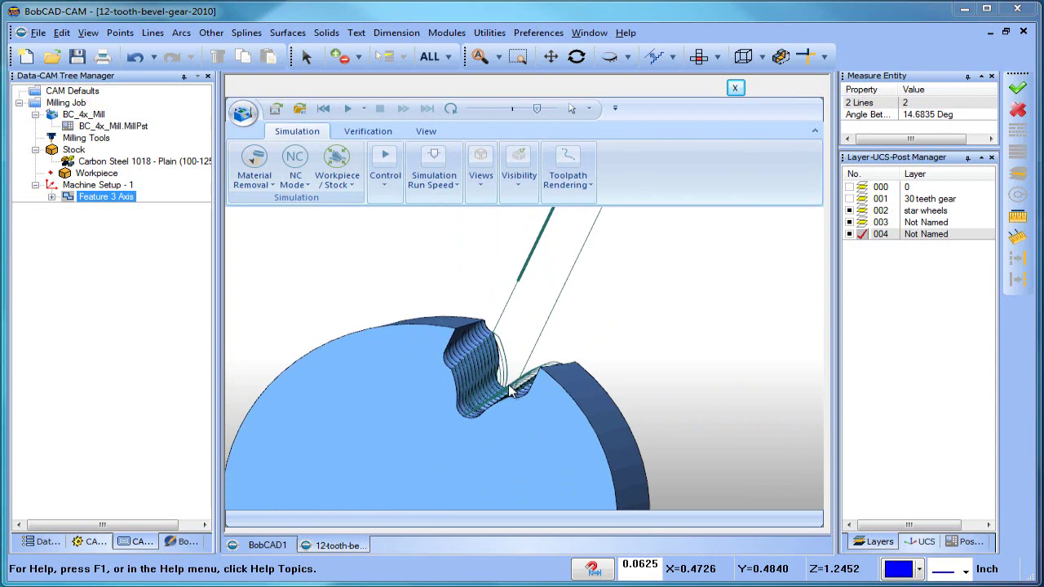
scroll(508, 392, "up", 3)
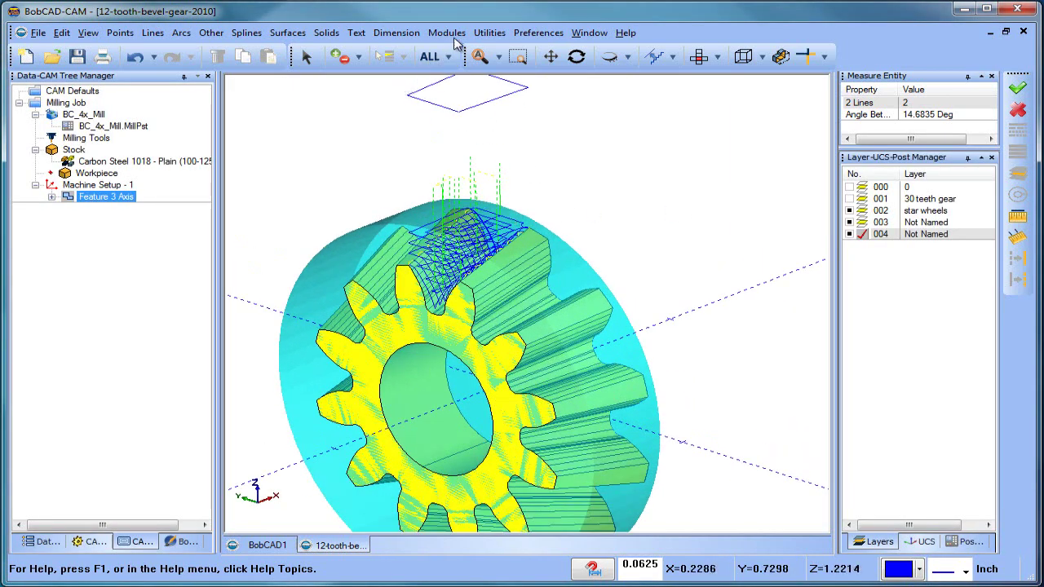
Extract the outer edges of the two teeth flanking the machined gap, projected to the Z plane at 1.5
left_click(490, 32)
mouse_move(581, 158)
left_click(652, 157)
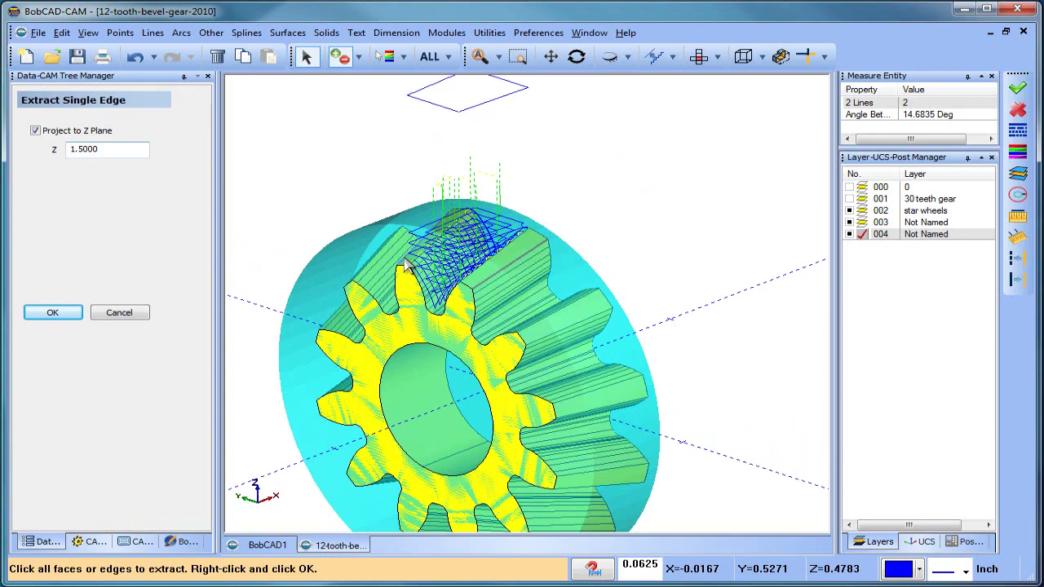
left_click(54, 316)
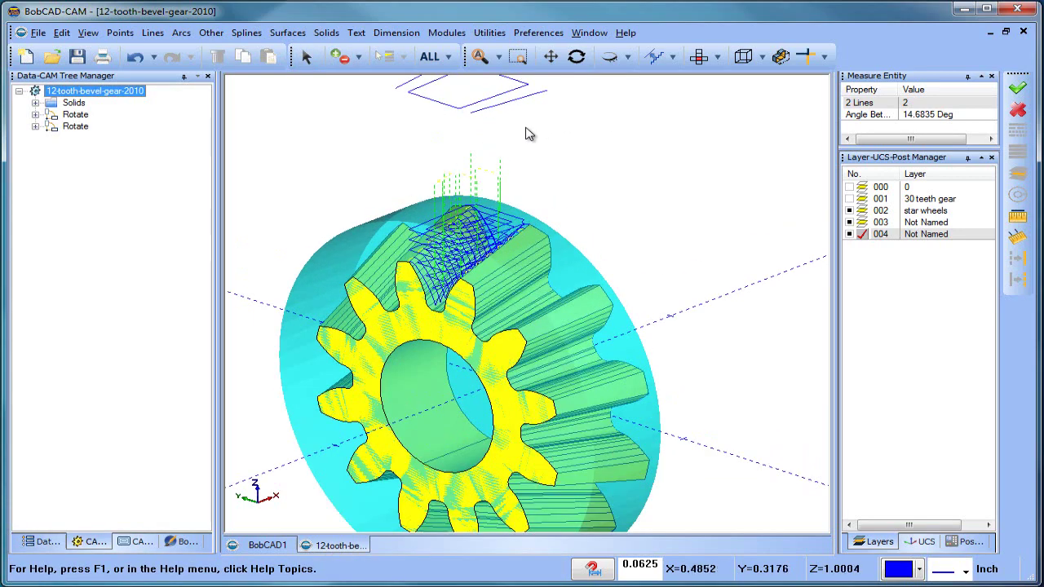
Trim and extend the two extracted lines and the existing boundary's end lines to meet at the corners of a larger parallelogram
scroll(554, 187, "up", 3)
left_click(806, 57)
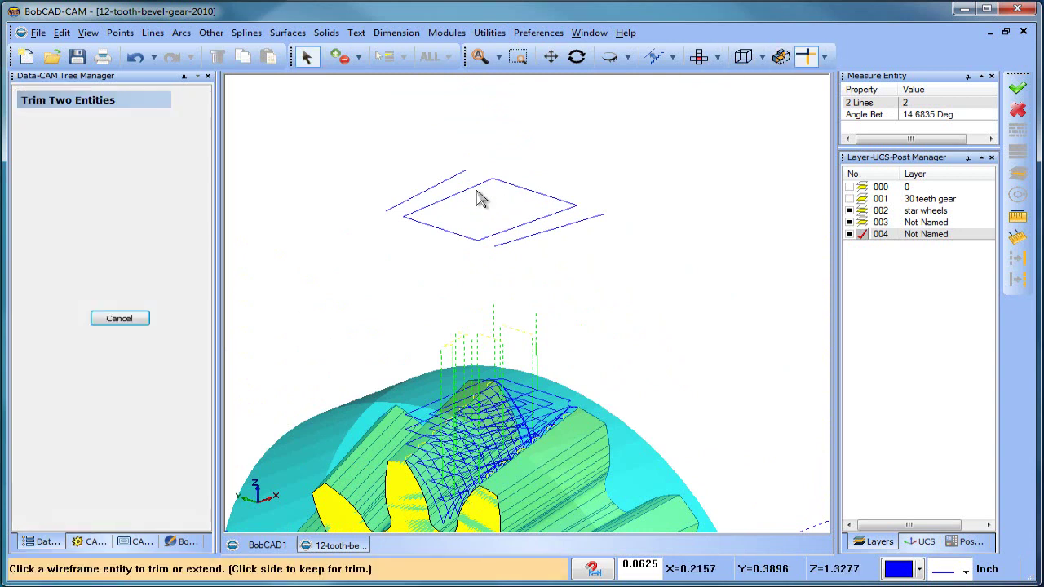
left_click(465, 187)
left_click(448, 180)
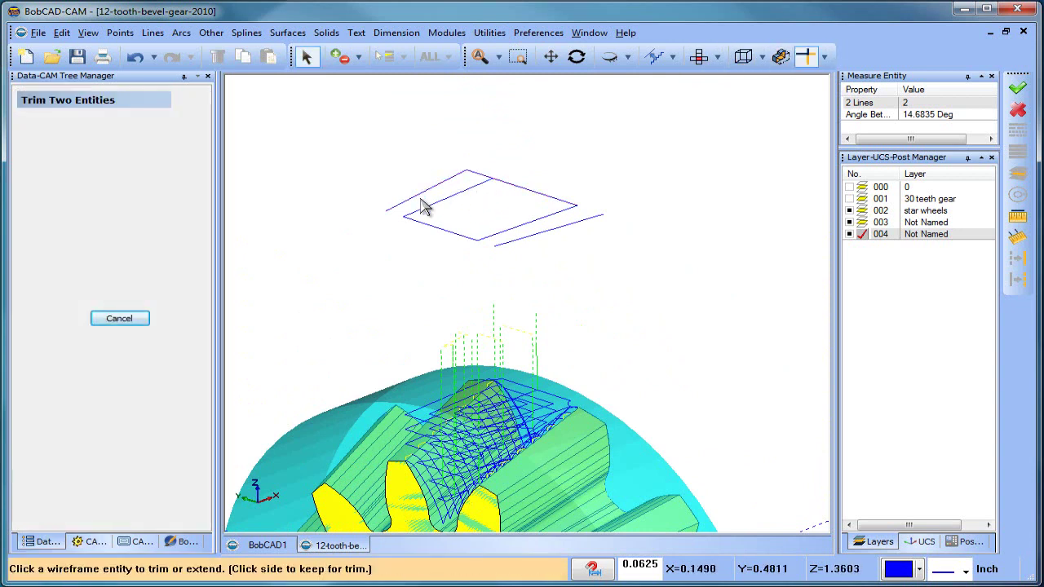
left_click(404, 207)
left_click(430, 223)
left_click(499, 245)
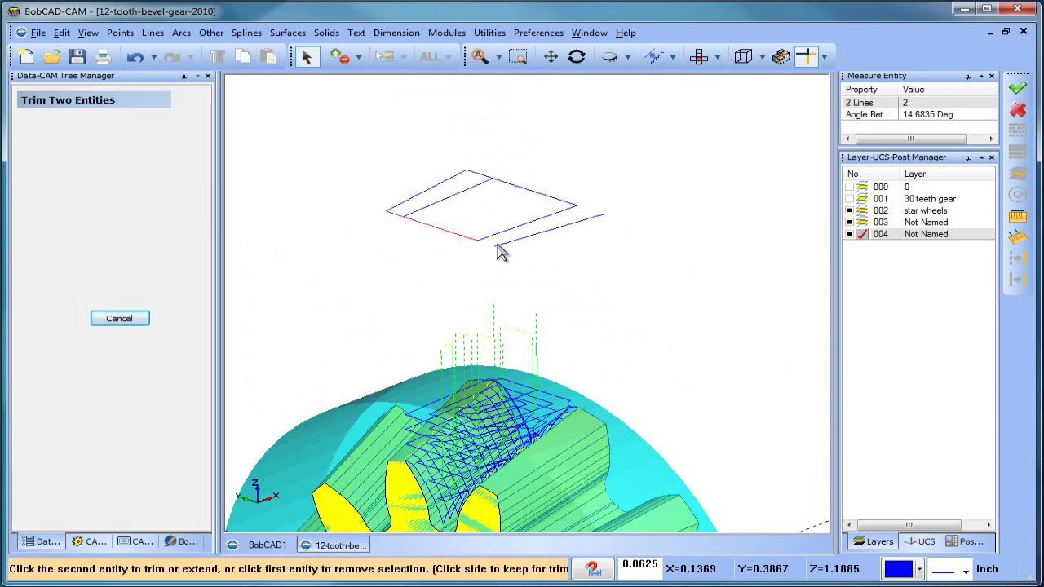
left_click(572, 219)
left_click(588, 218)
left_click(562, 201)
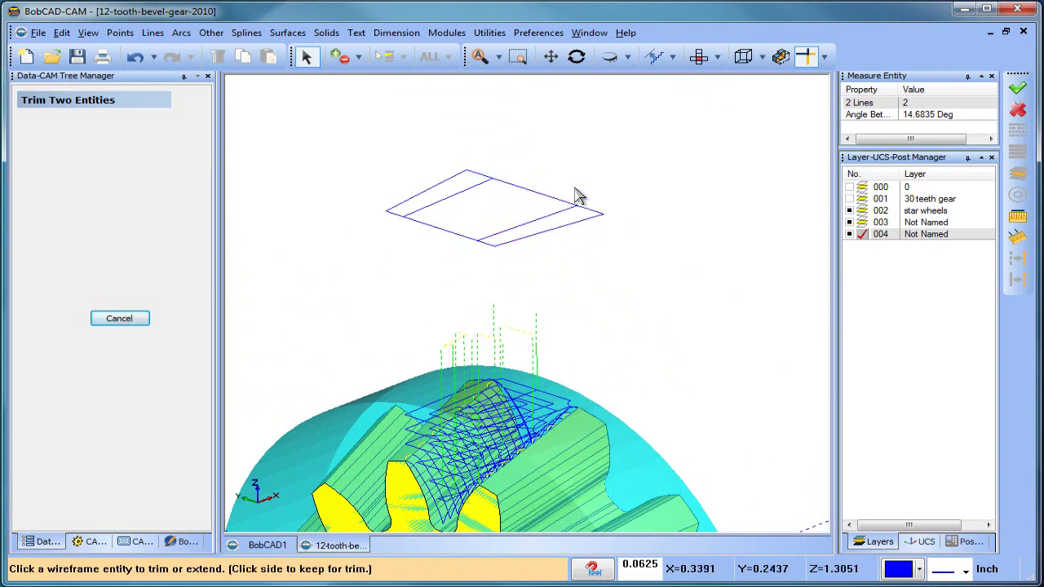
right_click(642, 155)
left_click(665, 167)
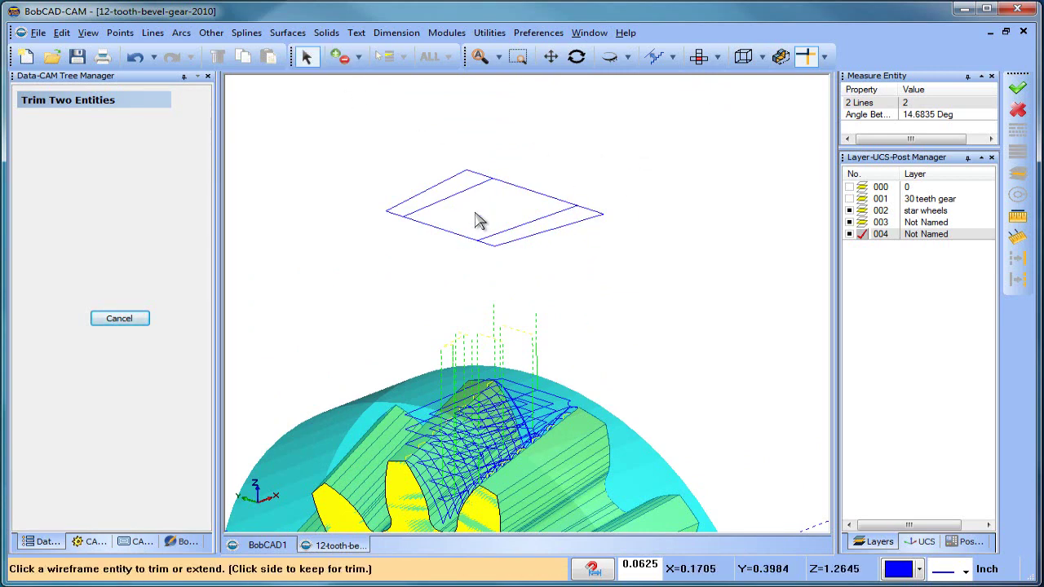
Delete the two inner lines left from the old boundary, keeping only the outer parallelogram
right_click(369, 120)
left_click(400, 136)
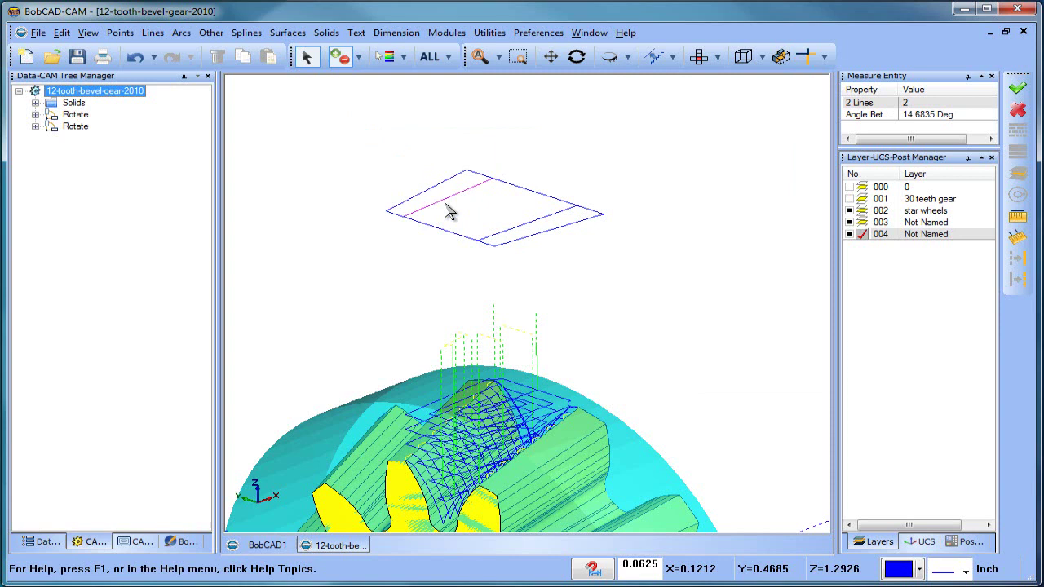
left_click(479, 227)
key("Escape")
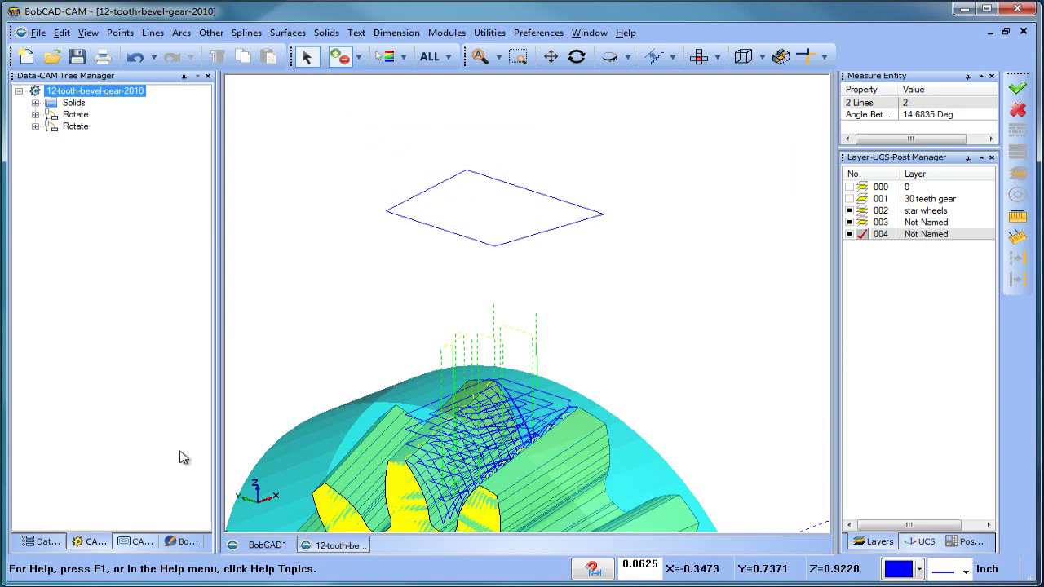
Reselect the boundary of the 3-axis feature, using the enlarged parallelogram above the tooth gap
left_click(140, 541)
left_click(52, 198)
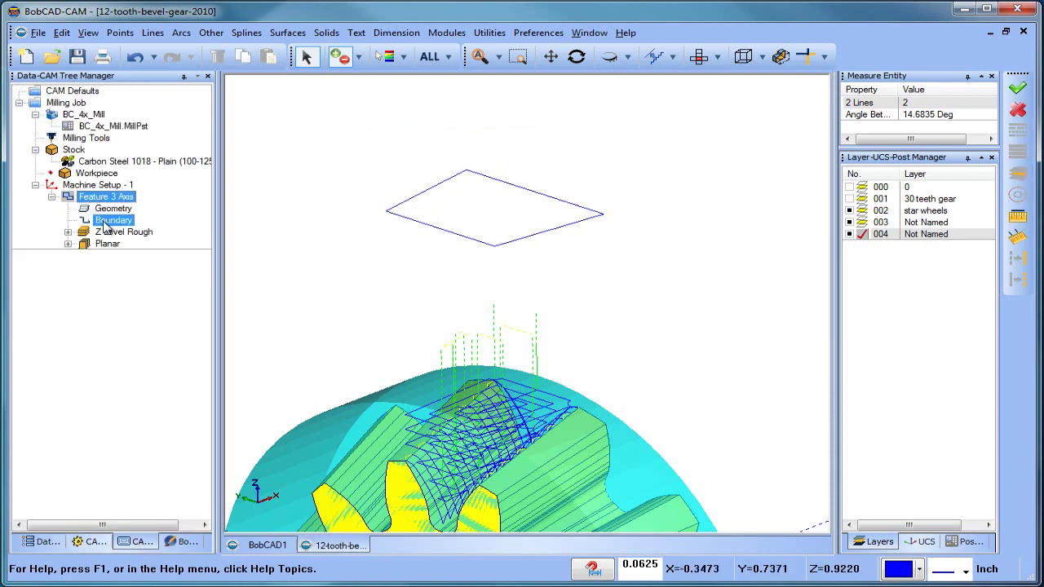
right_click(131, 221)
left_click(163, 229)
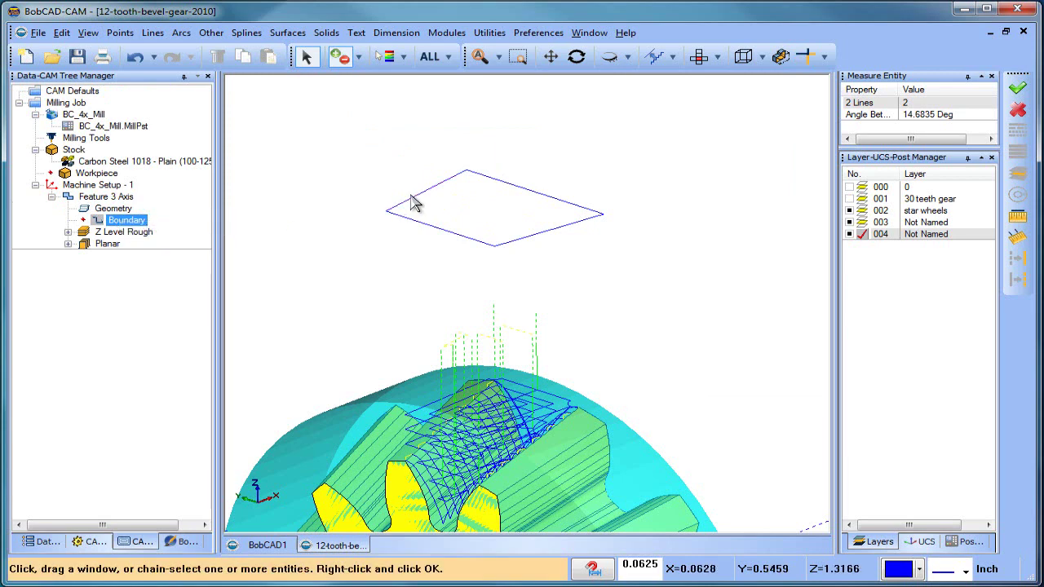
left_click(443, 184)
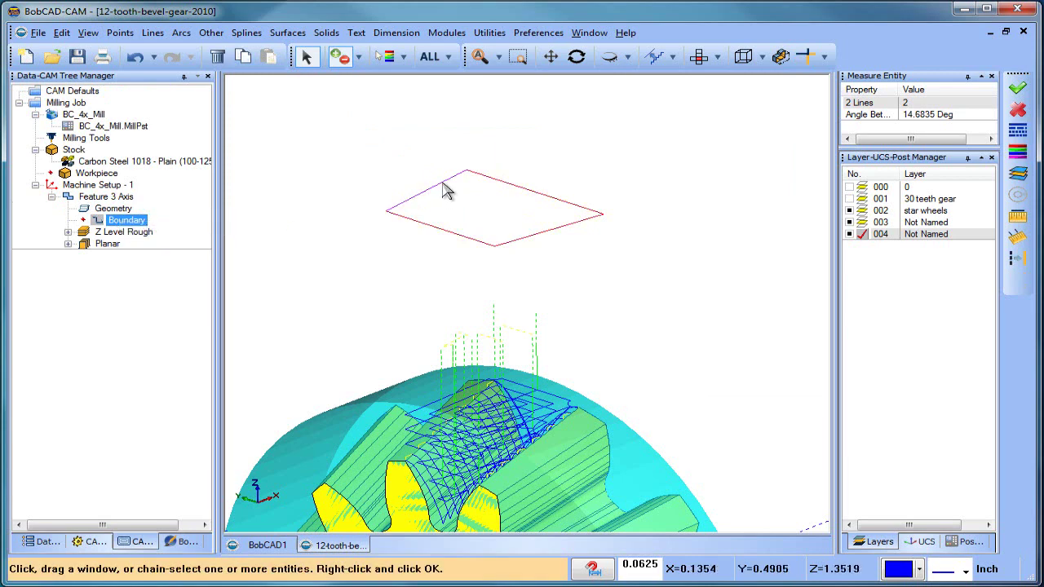
right_click(488, 209)
Recompute all toolpaths of the 3-axis feature and inspect them over the tooth gap
right_click(98, 197)
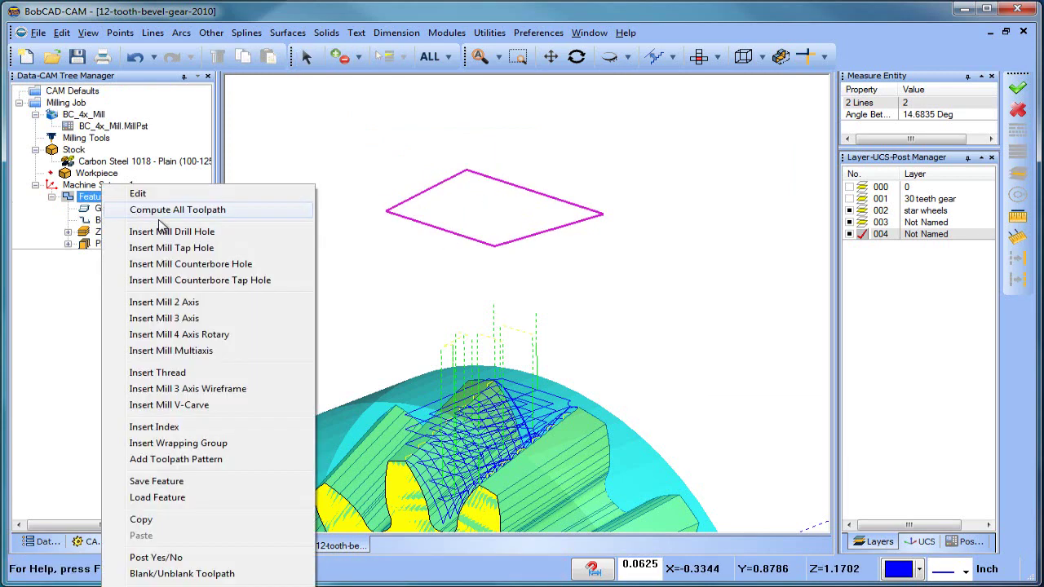
left_click(219, 209)
middle_click_drag(494, 334, 512, 289)
scroll(500, 396, "down", 5)
scroll(527, 334, "up", 2)
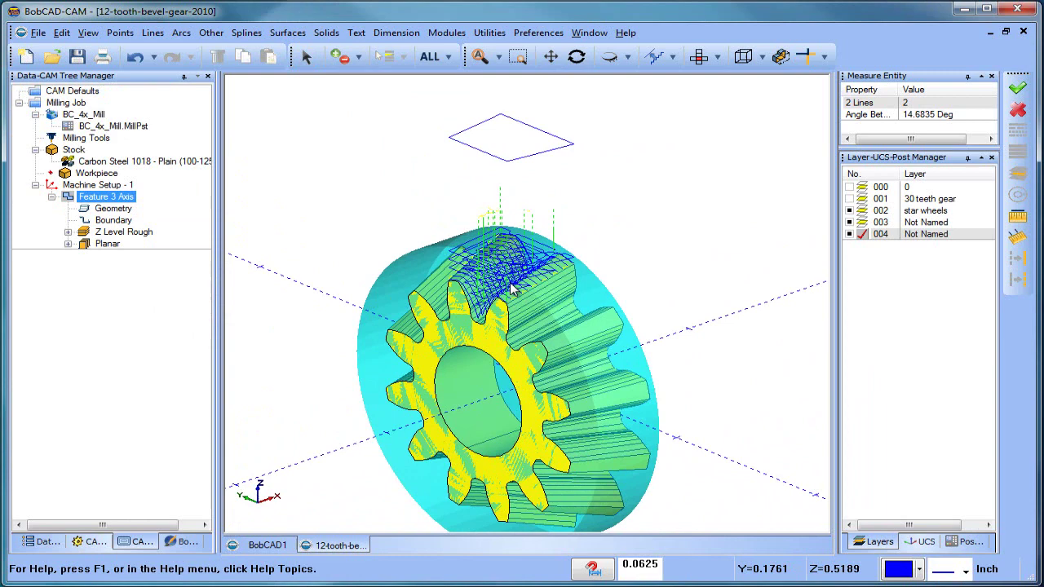
scroll(512, 290, "up", 3)
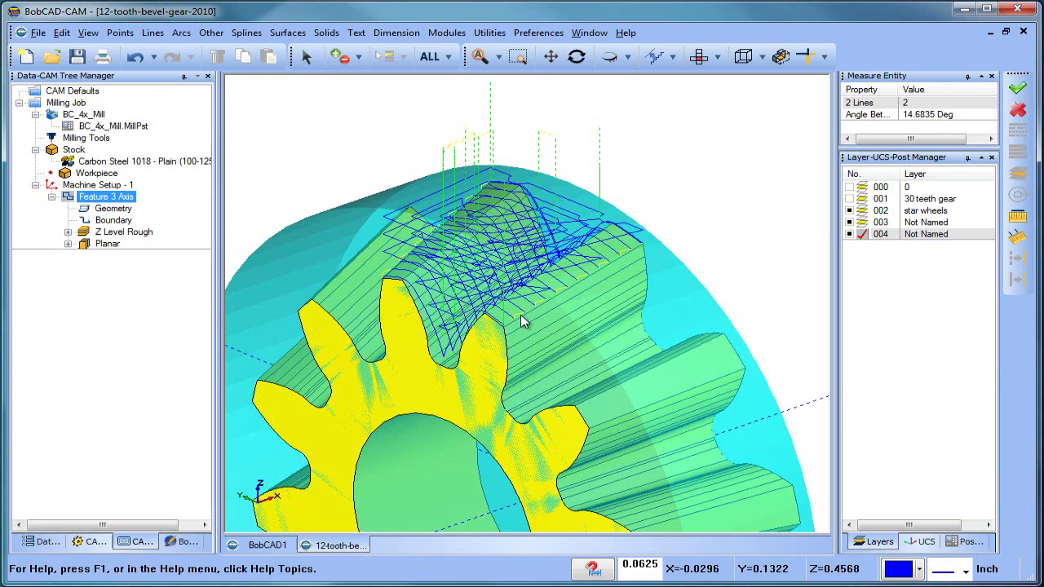
scroll(521, 318, "down", 5)
middle_click_drag(532, 351, 548, 358)
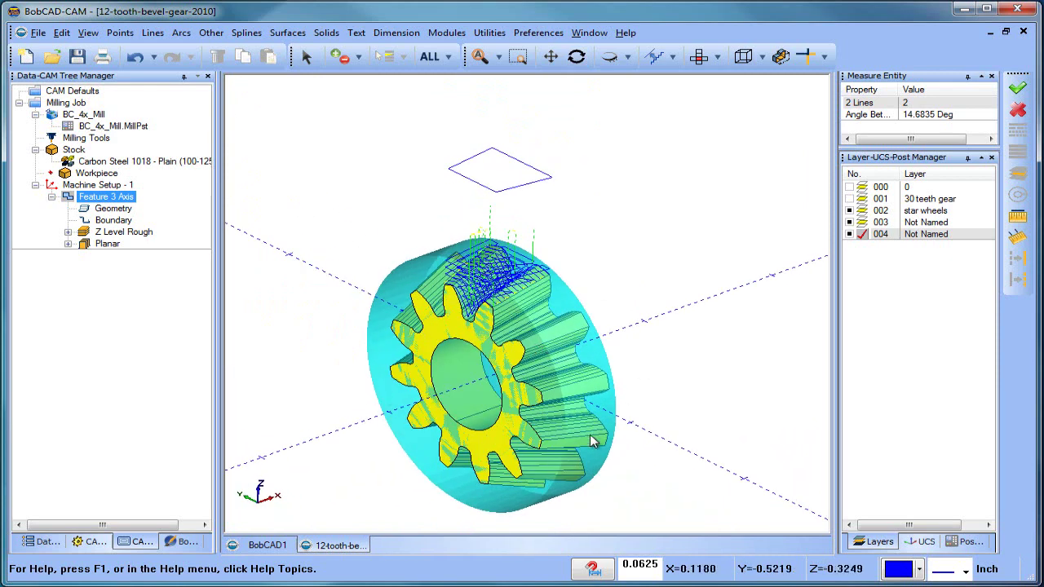
Create a line through the gear's centre along the X axis, from X -1, Y 0, Z 0 to X 1, Y 0, Z 0
left_click(52, 197)
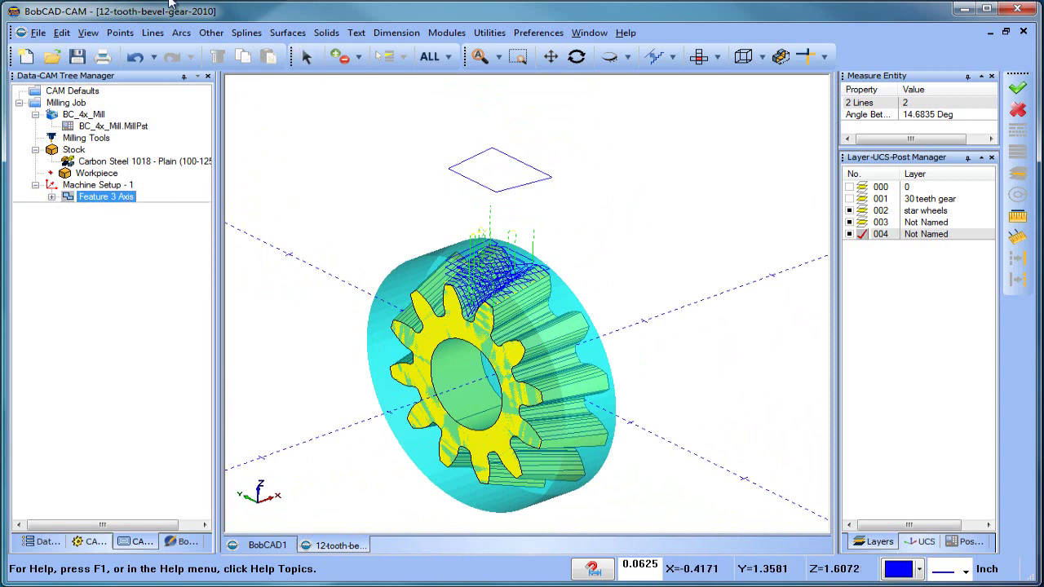
left_click(153, 32)
left_click(185, 63)
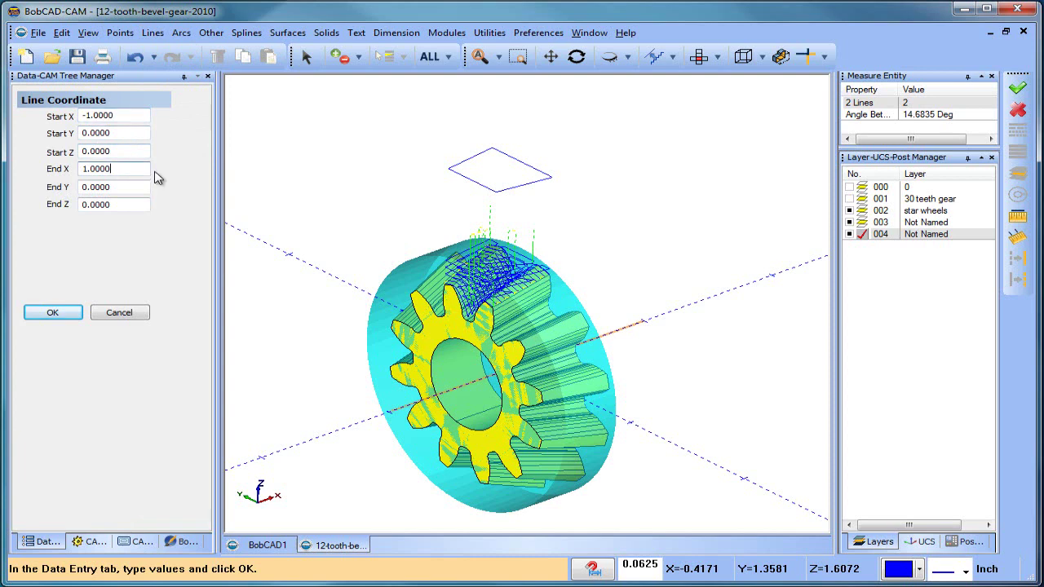
left_click(69, 319)
left_click(120, 315)
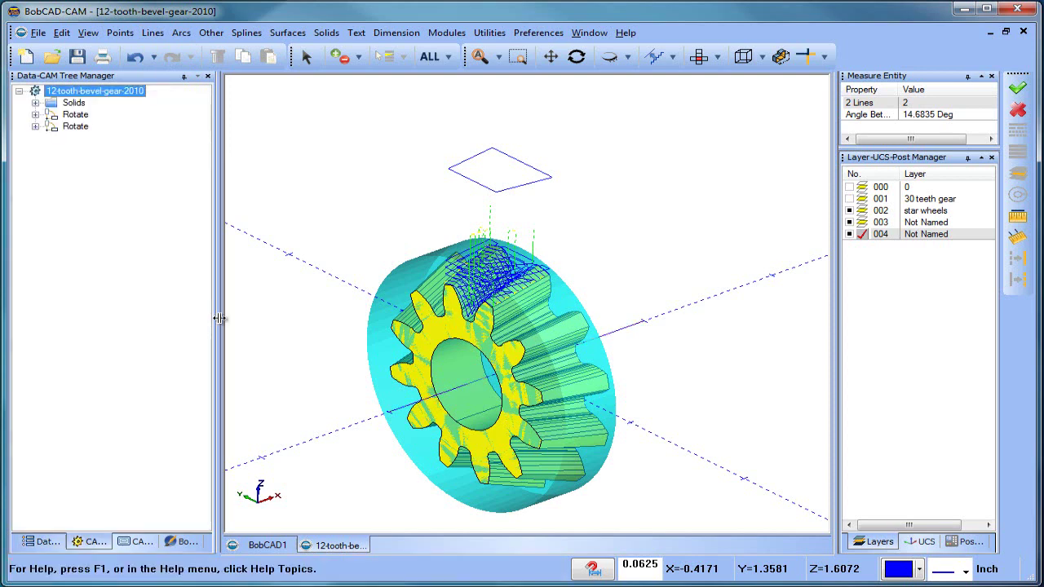
Turn off the X-Y axis display in the part settings so only the drawn centre line remains
left_click(139, 544)
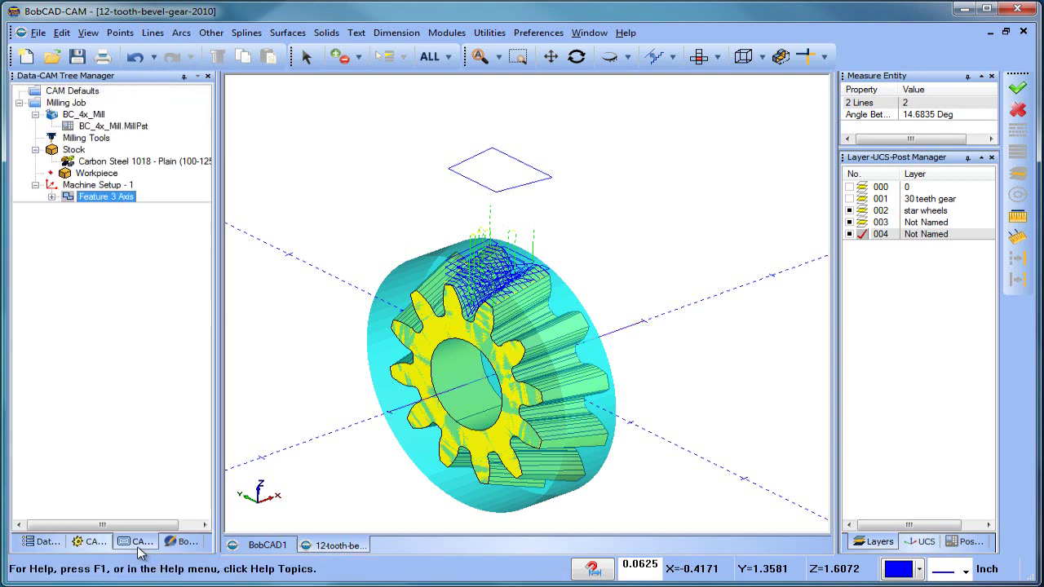
left_click(493, 33)
mouse_move(538, 33)
left_click(545, 75)
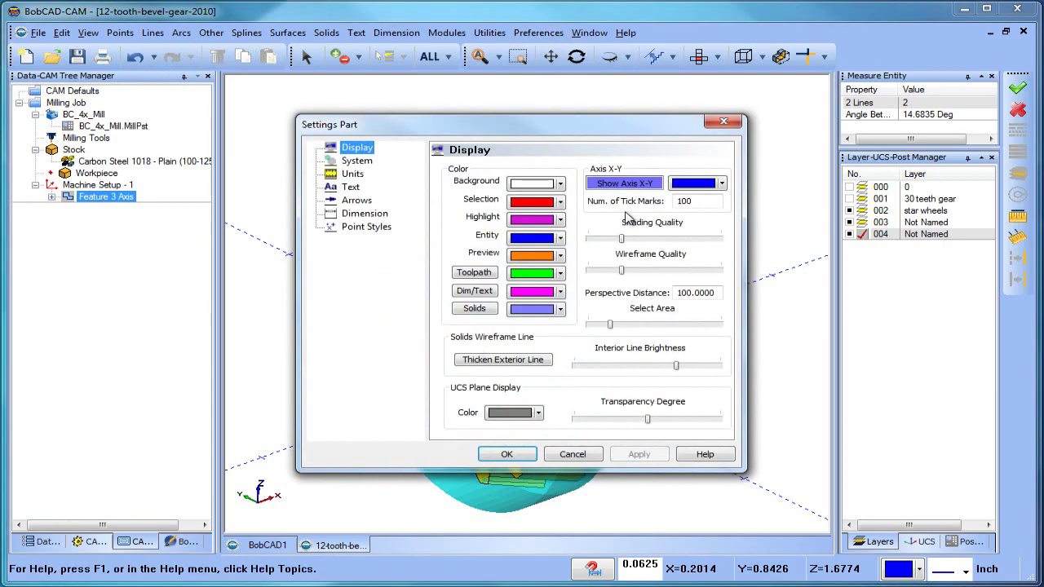
left_click(507, 454)
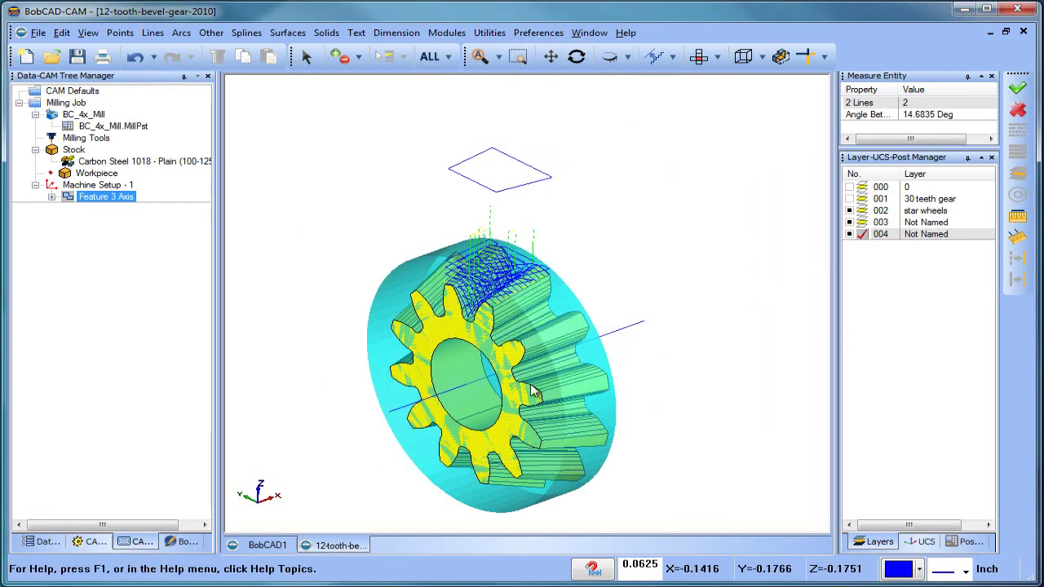
mouse_move(540, 393)
middle_mouse_down()
mouse_move(497, 393)
mouse_move(554, 383)
middle_mouse_up()
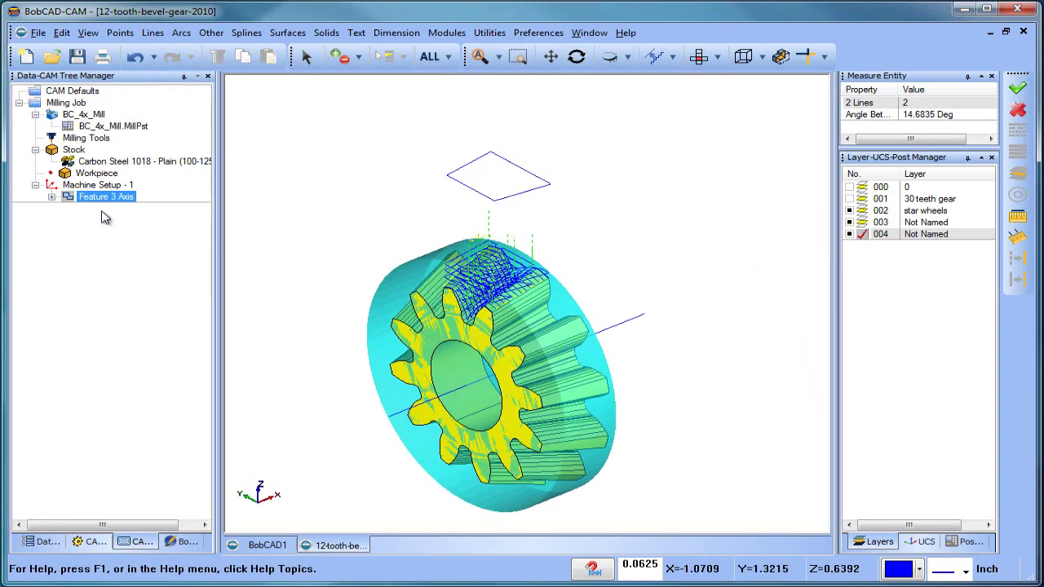
Add a rotating toolpath pattern with the 3D option to Machine Setup - 1
right_click(104, 186)
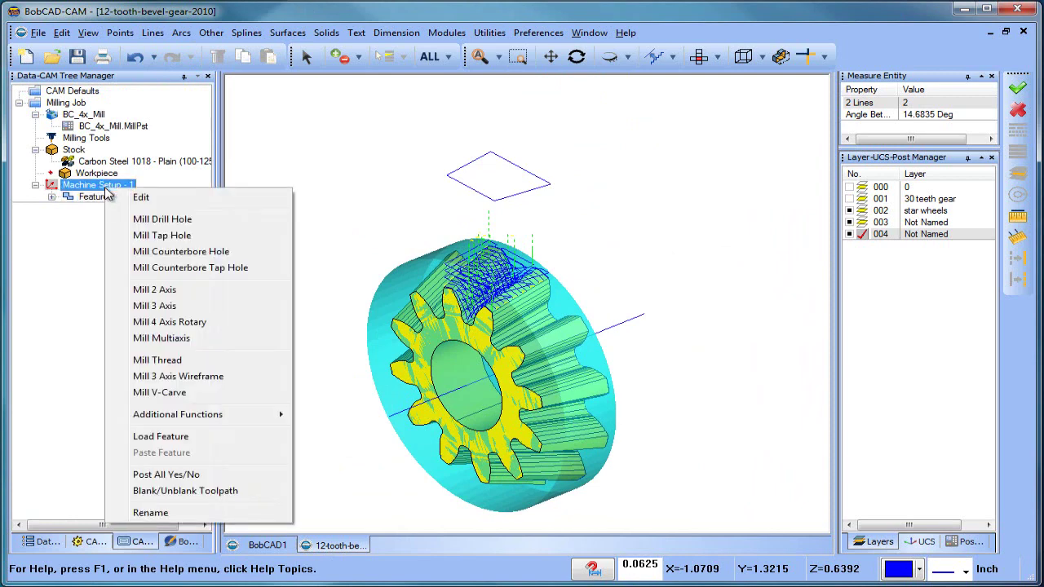
mouse_move(251, 417)
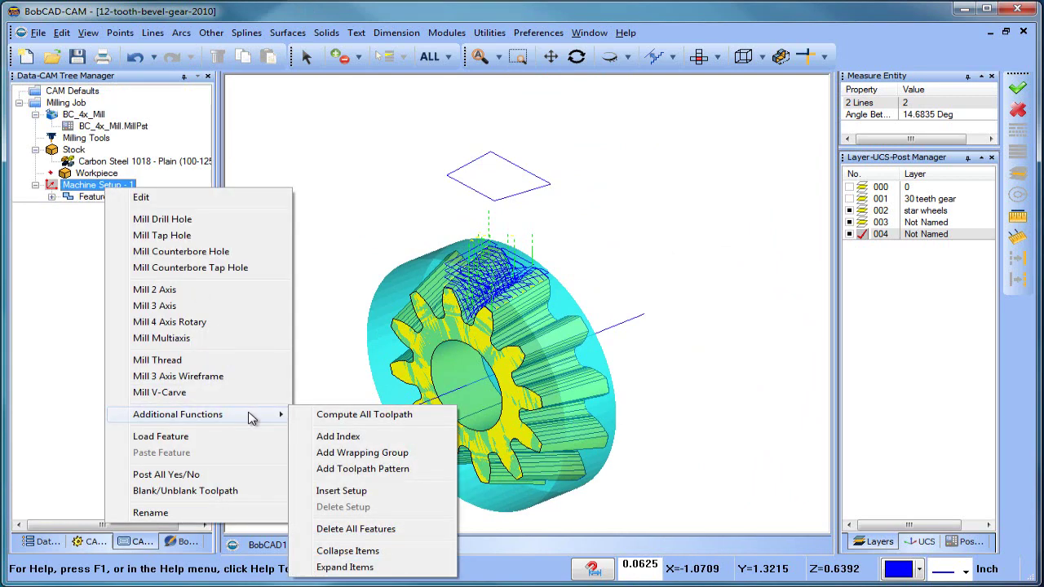
left_click(416, 475)
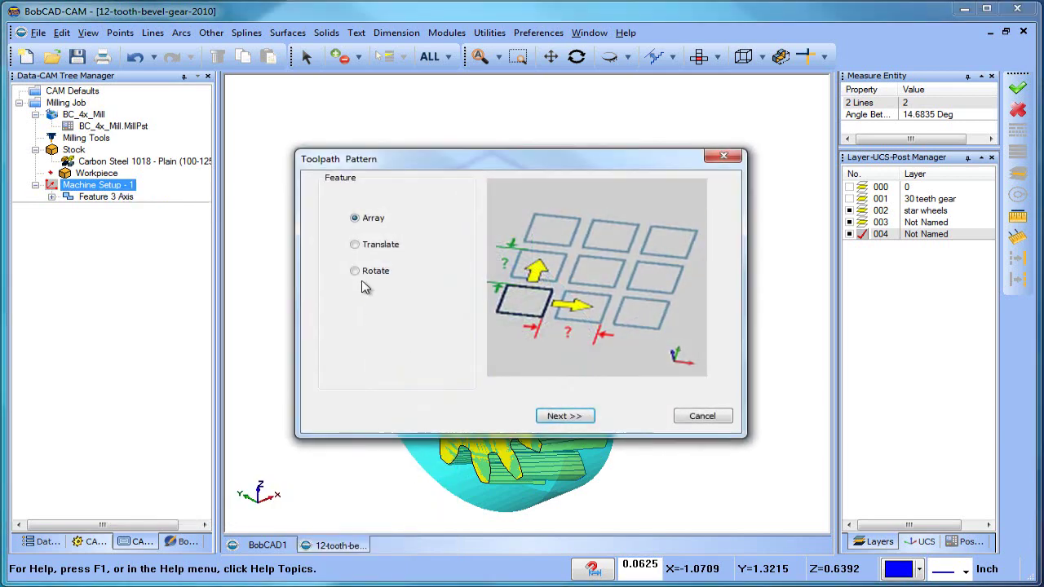
left_click(359, 272)
left_click(563, 416)
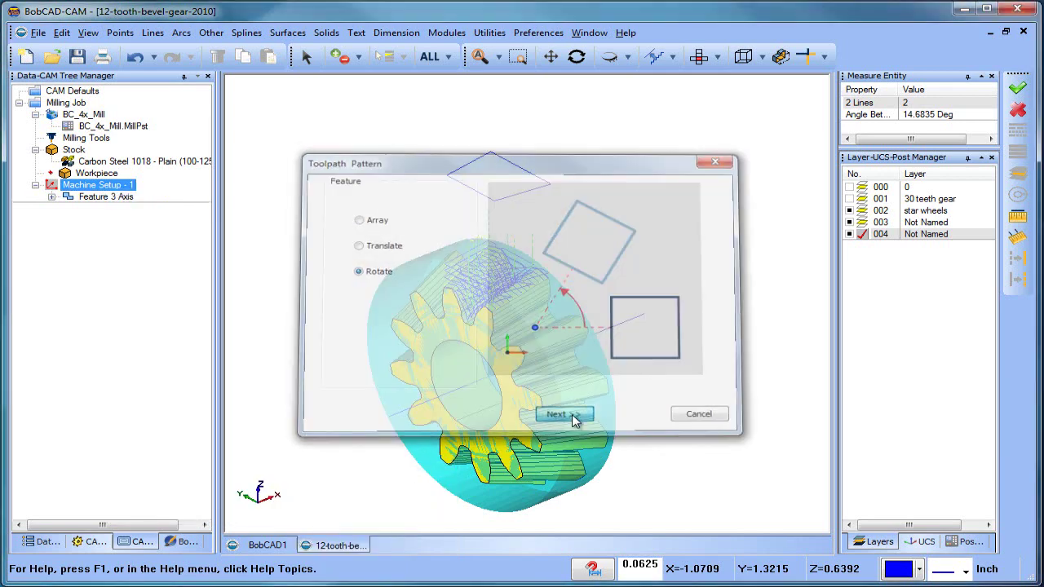
left_click(325, 193)
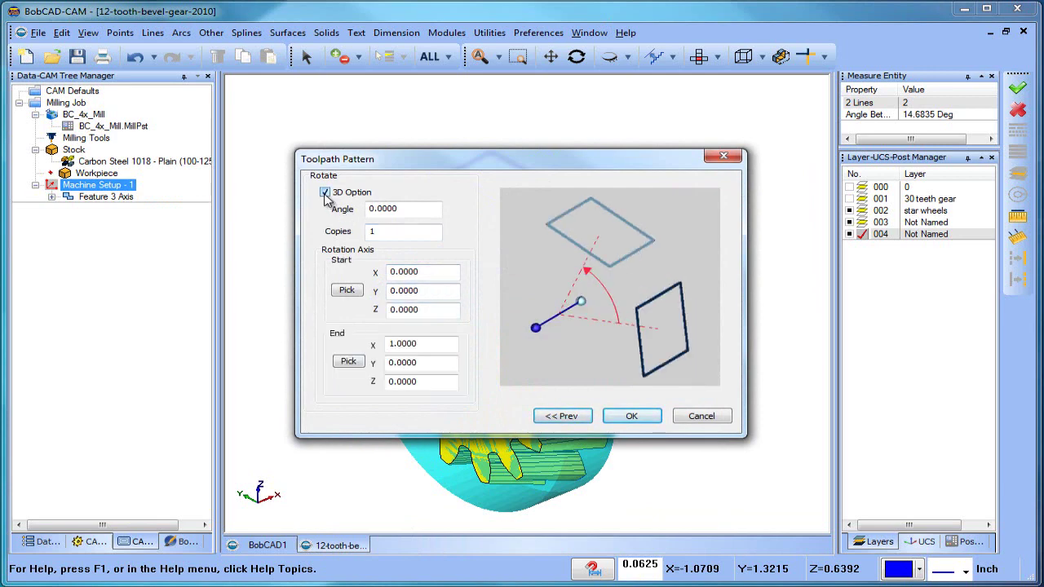
left_click(629, 416)
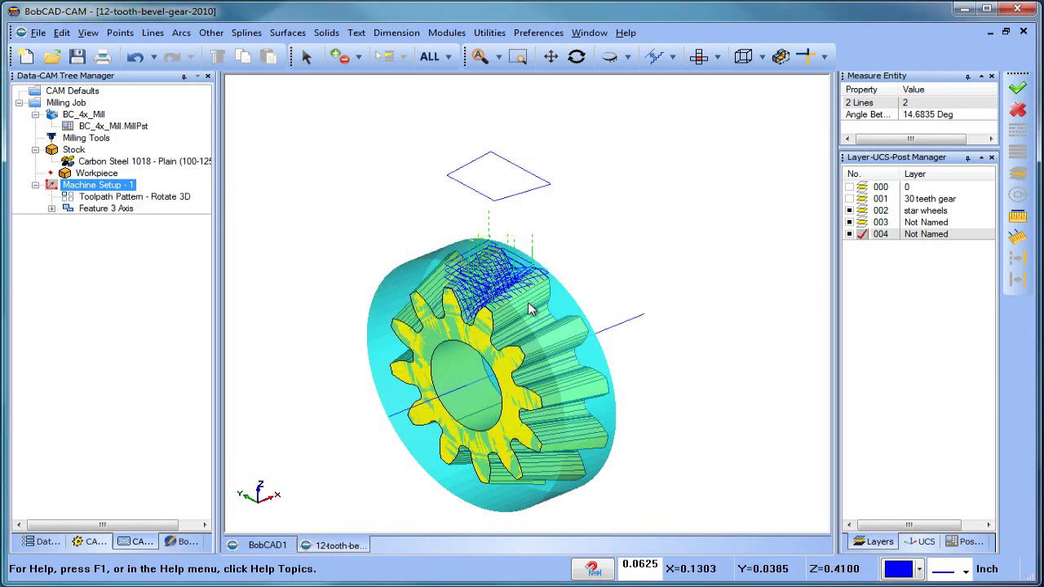
middle_click_drag(531, 302, 572, 307)
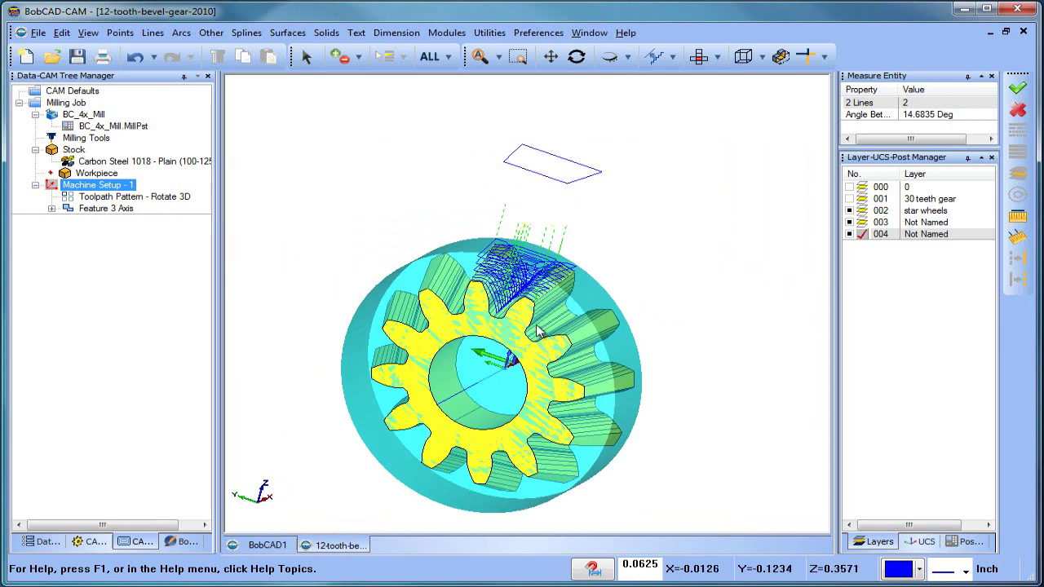
Edit the 3D rotate toolpath pattern to use an angle of 30 degrees and 11 copies
left_click(98, 208)
left_click(92, 138)
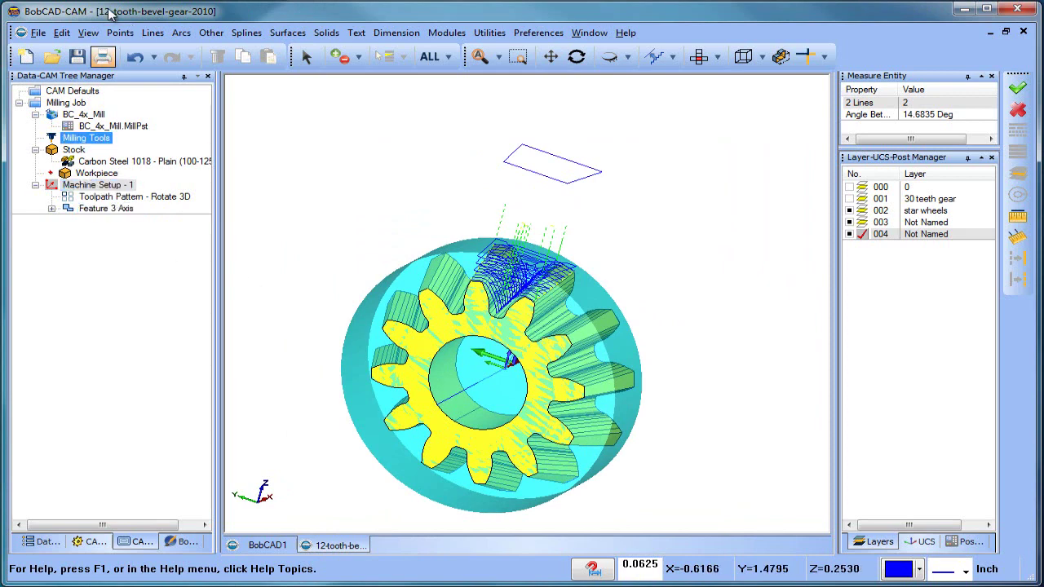
left_click(155, 198)
right_click(143, 201)
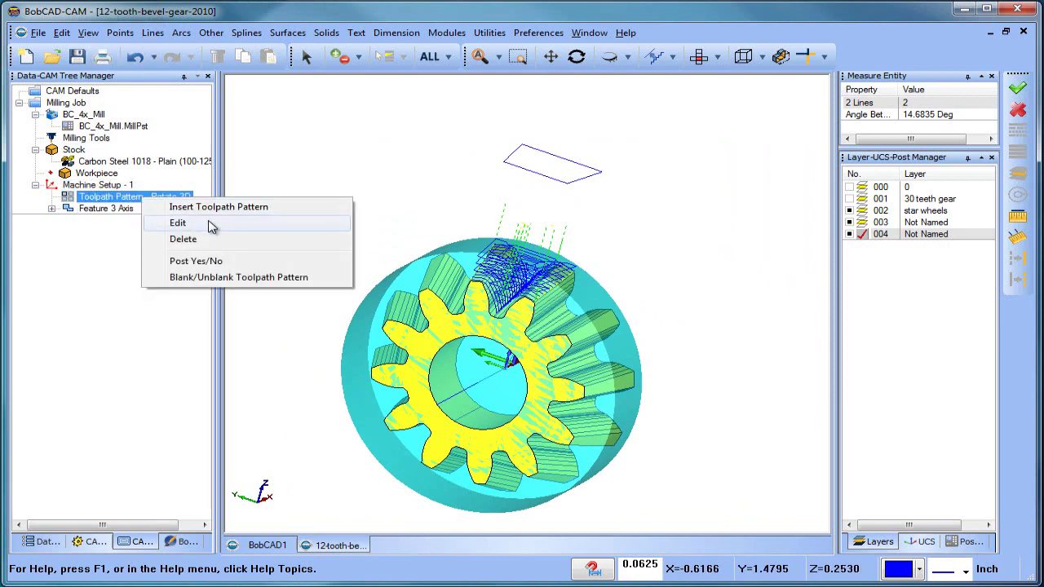
left_click(178, 223)
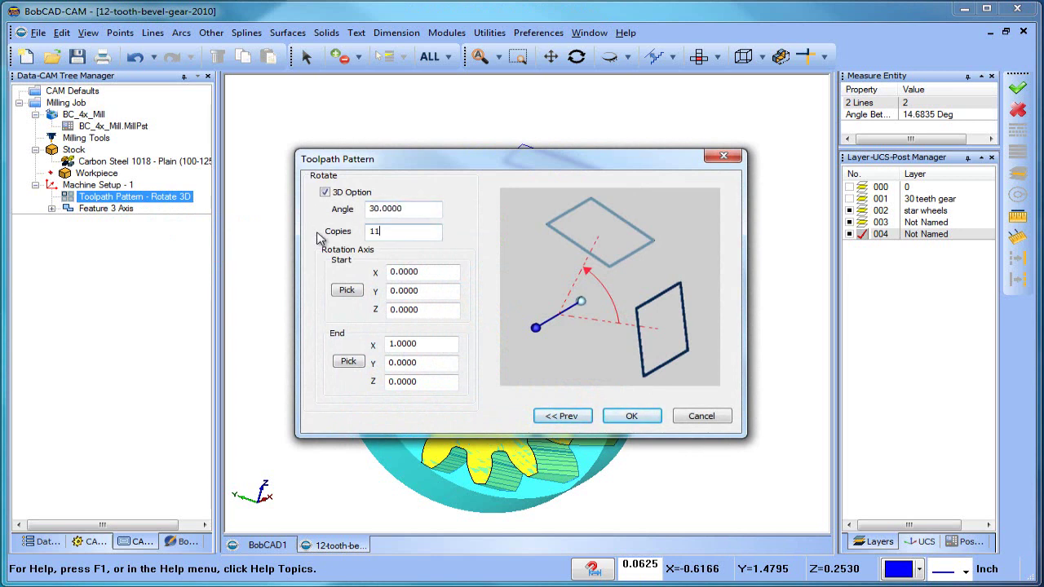
Set the pattern's rotation axis from one end point of the centre line to the other and apply the pattern
left_click(348, 291)
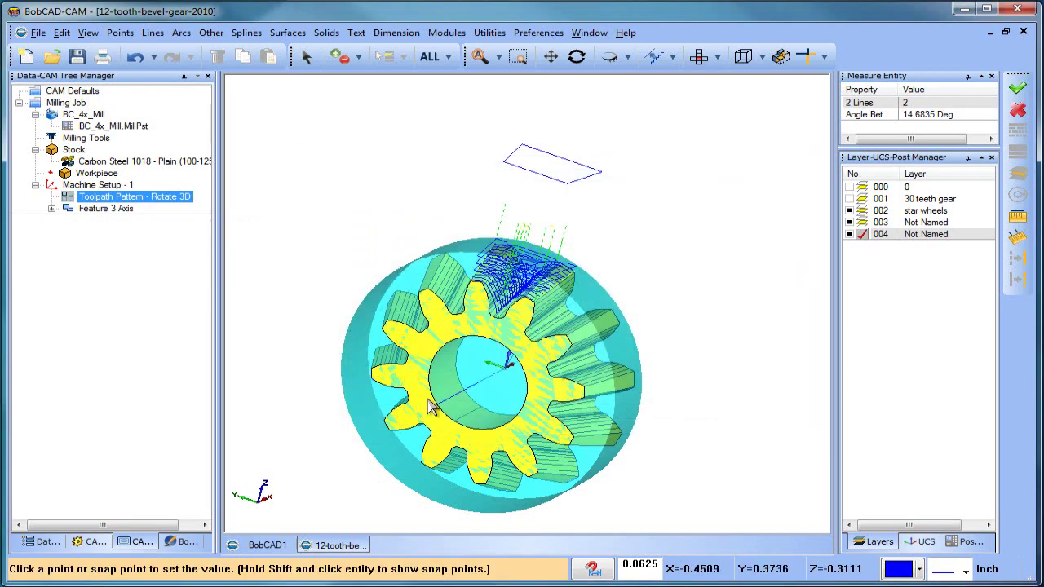
left_click(435, 408)
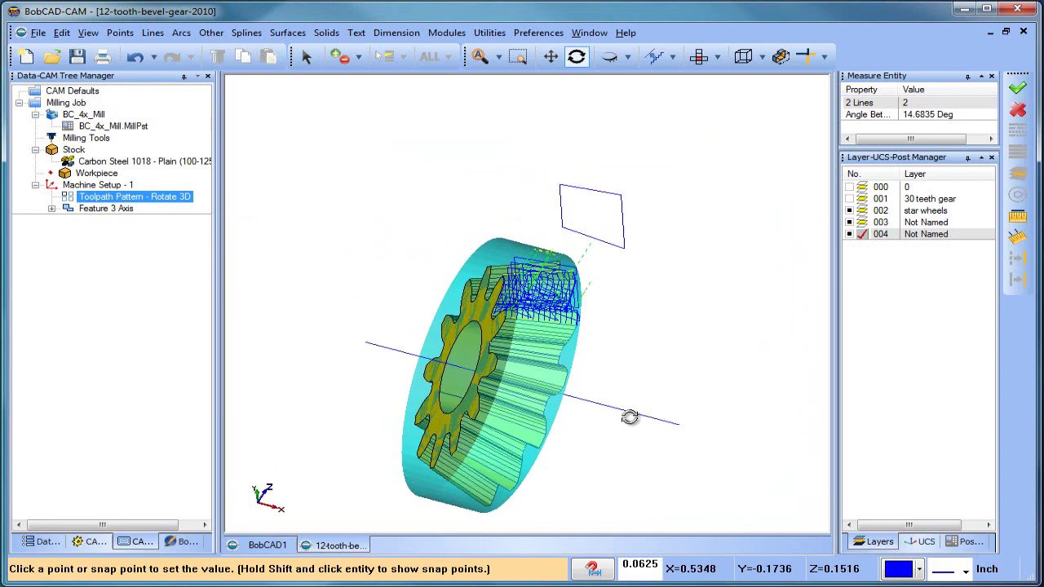
left_click(682, 426)
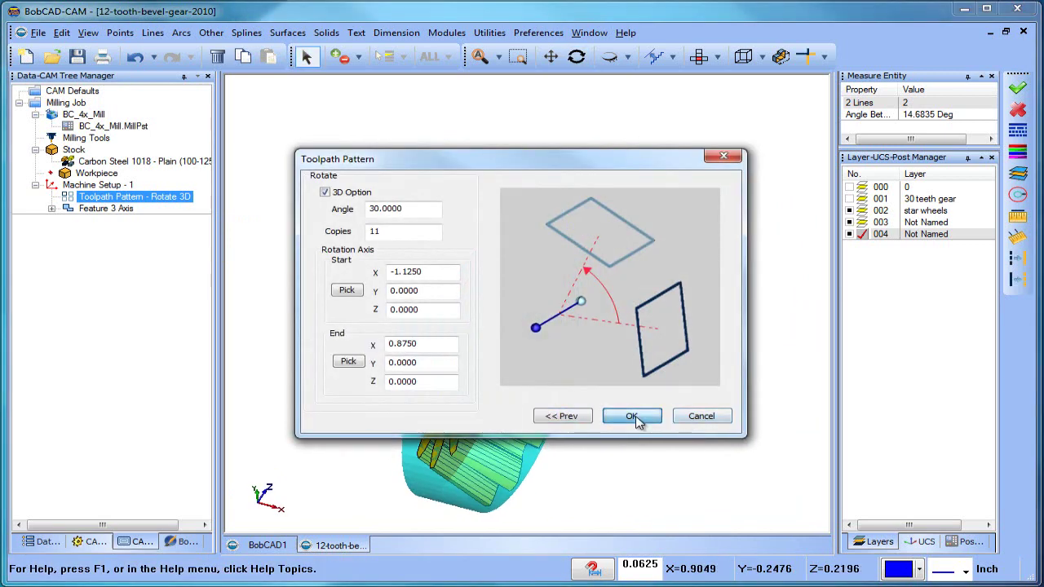
left_click(630, 416)
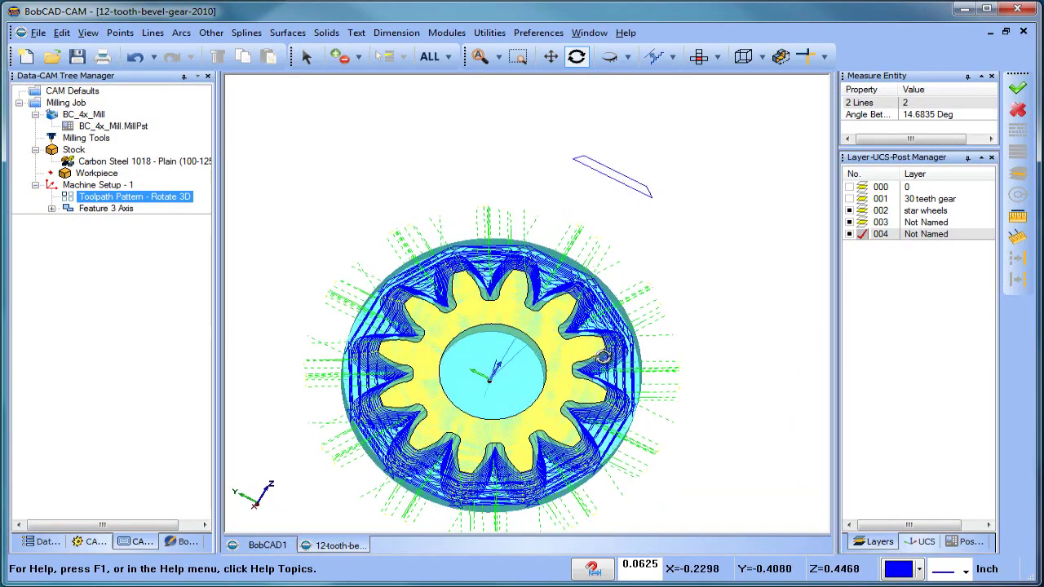
middle_click_drag(512, 299, 554, 282)
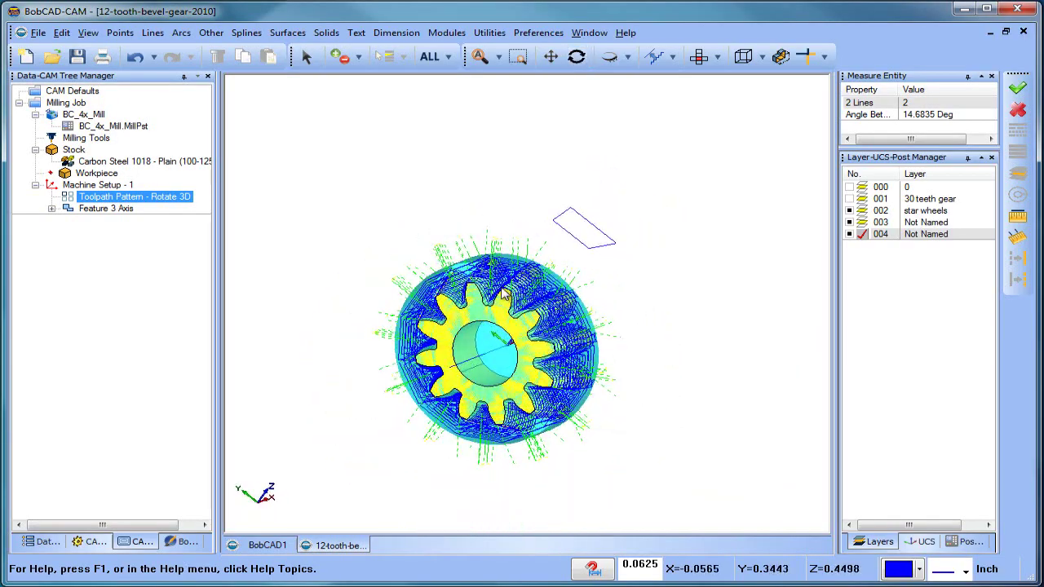
Run the machining simulation of the patterned toolpaths and inspect the cut gear teeth from close up
left_click(447, 33)
left_click(472, 132)
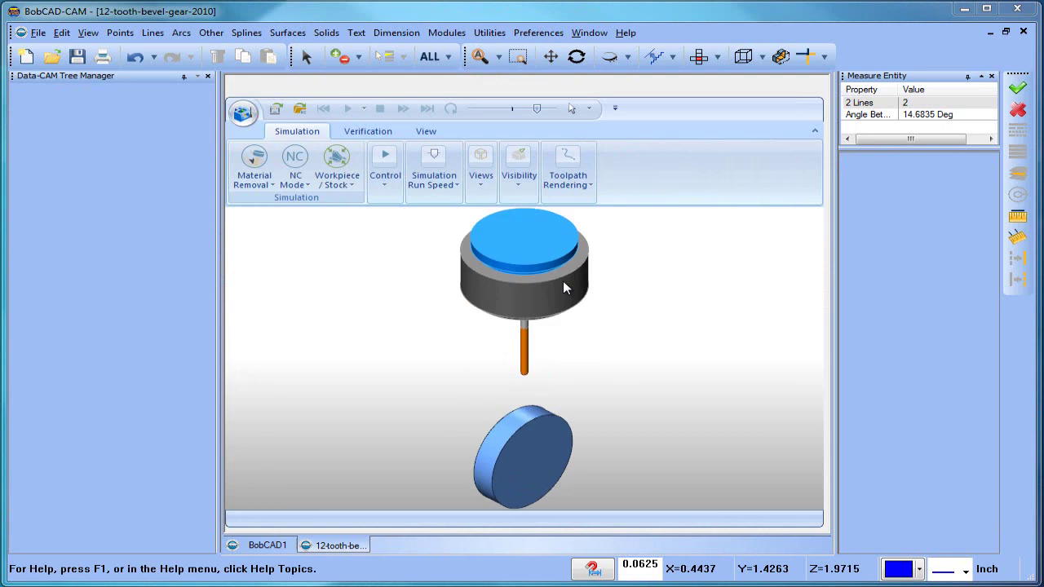
left_click_drag(451, 441, 552, 419)
scroll(552, 420, "down", 2)
scroll(554, 424, "up", 3)
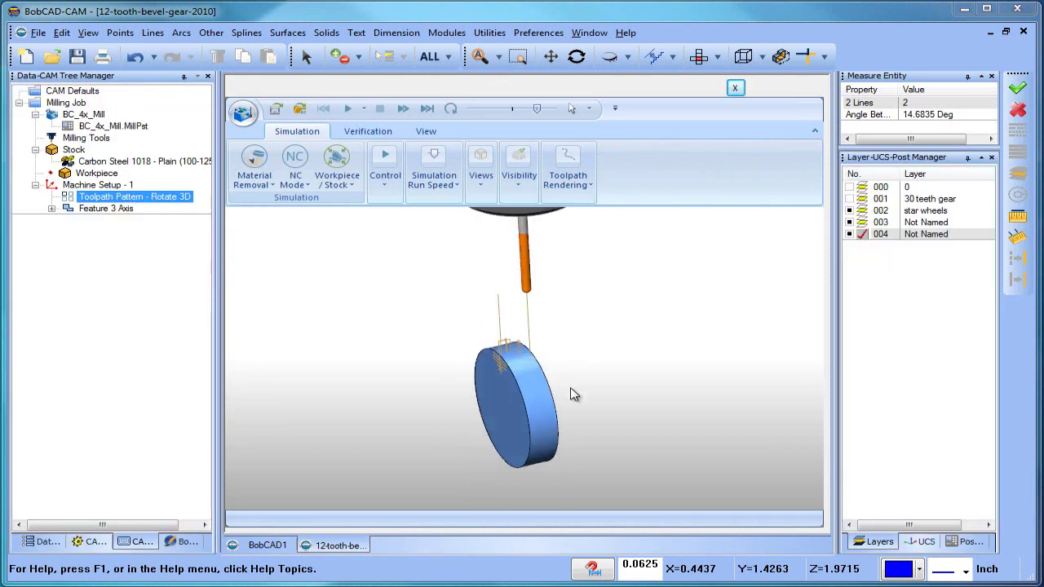
left_click(385, 167)
left_click(462, 232)
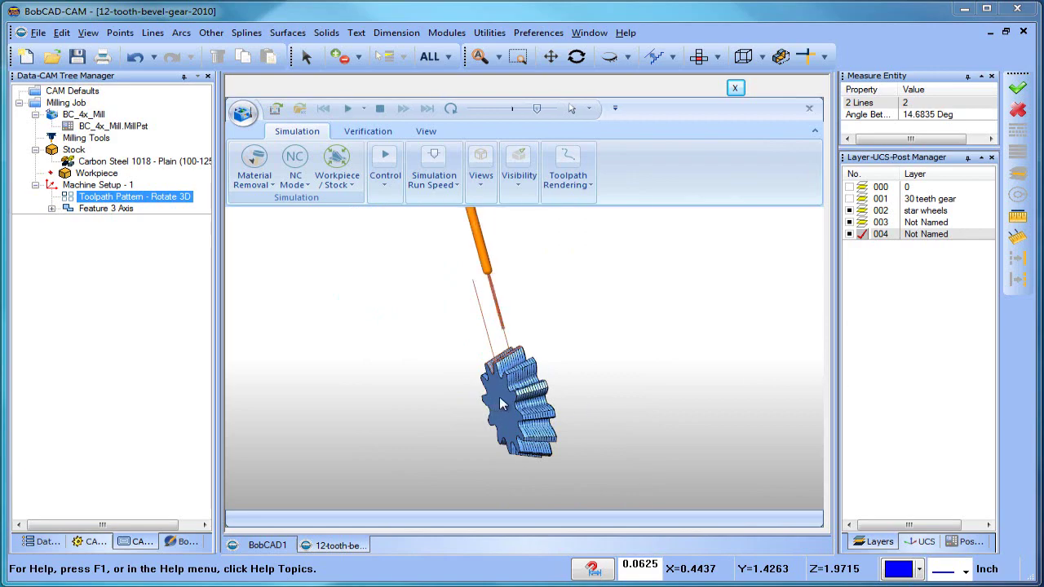
scroll(617, 397, "up", 10)
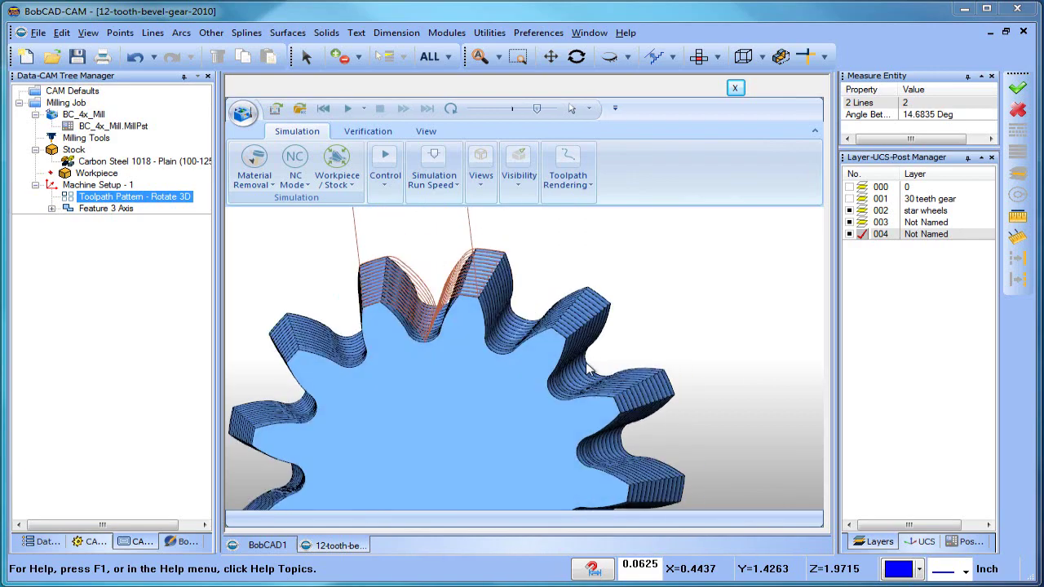
scroll(534, 379, "up", 3)
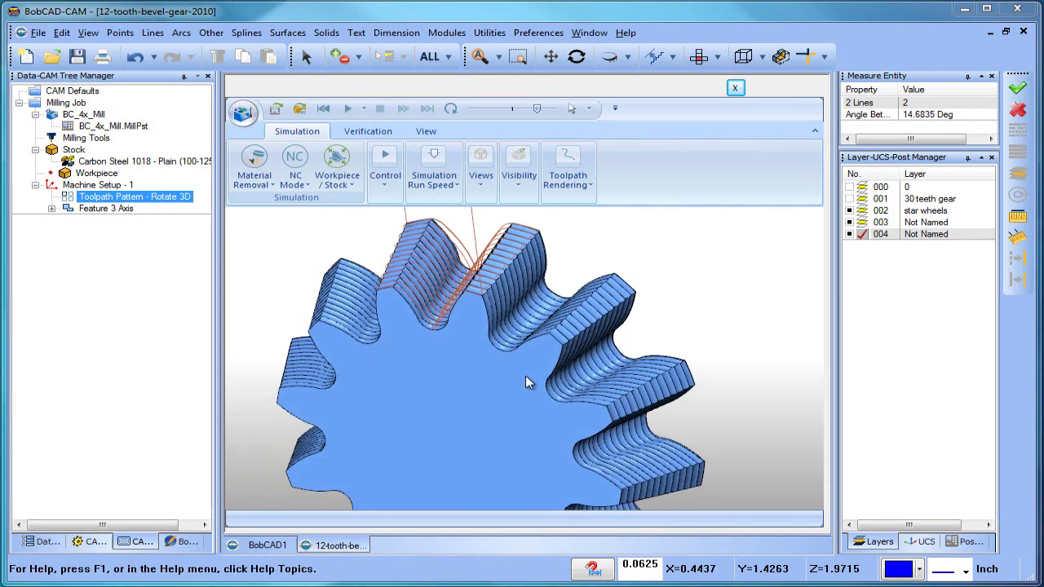
scroll(469, 294, "up", 5)
scroll(489, 303, "down", 5)
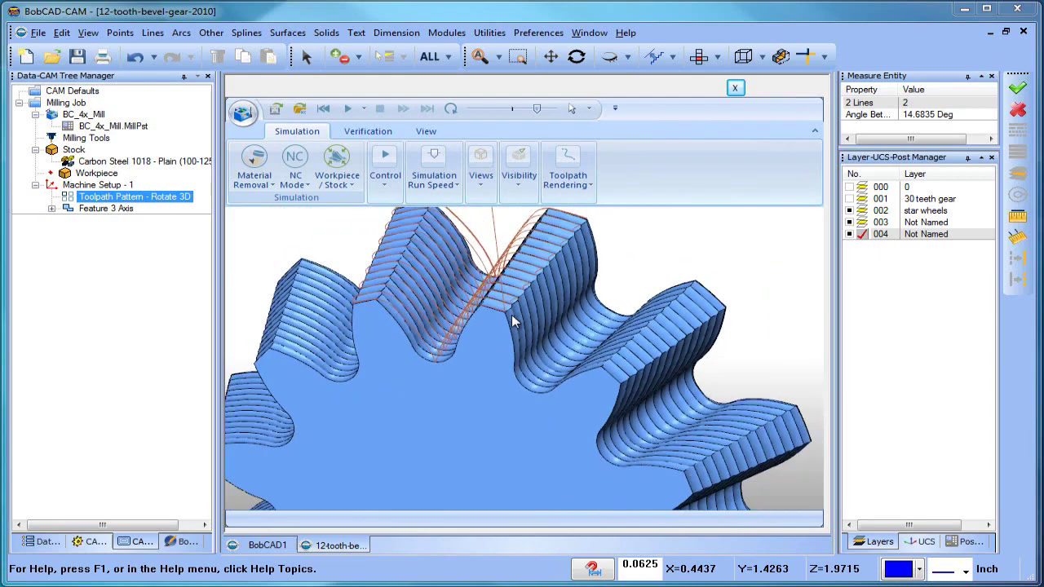
Close the simulation and review the patterned toolpaths around the gear and the operations inside Feature 3 Axis
left_click(736, 89)
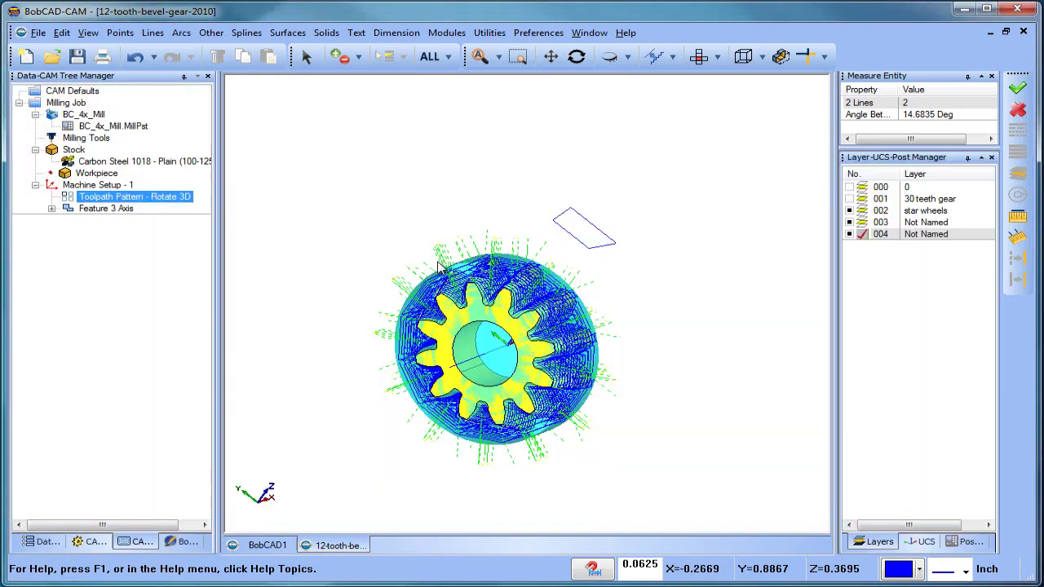
left_click_drag(605, 334, 514, 314)
scroll(513, 314, "down", 5)
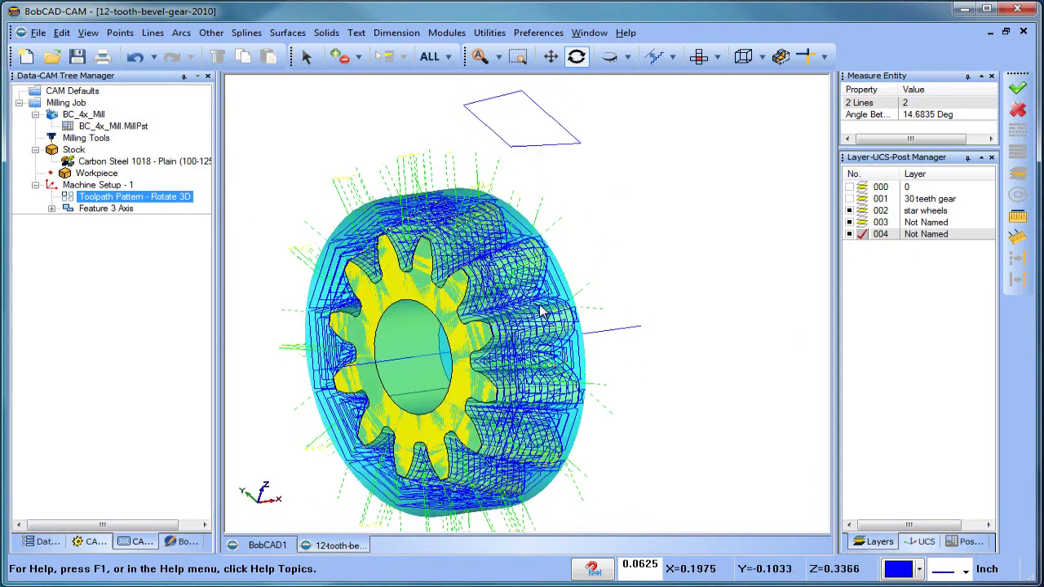
left_click(51, 209)
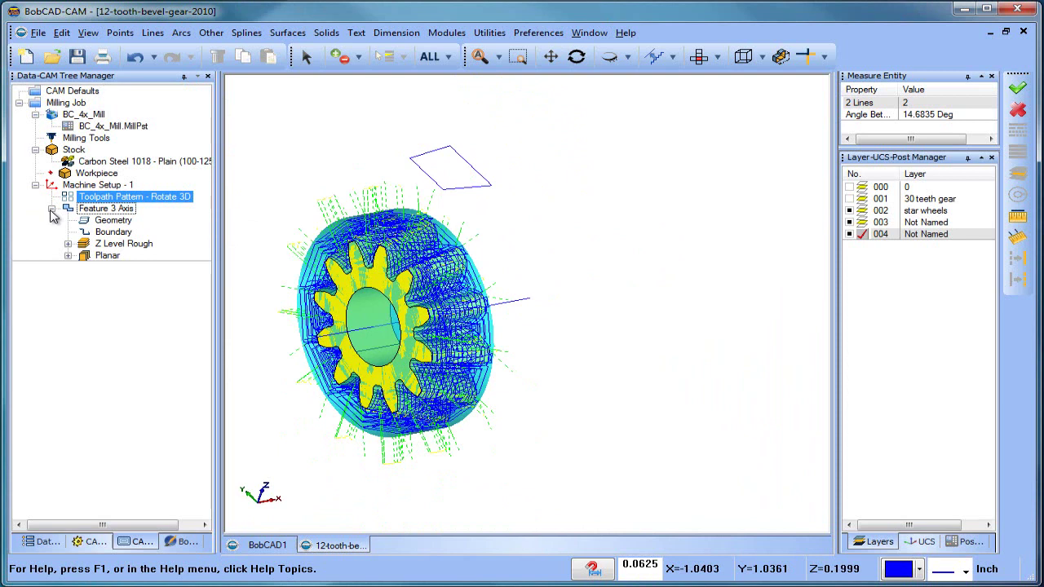
left_click(52, 209)
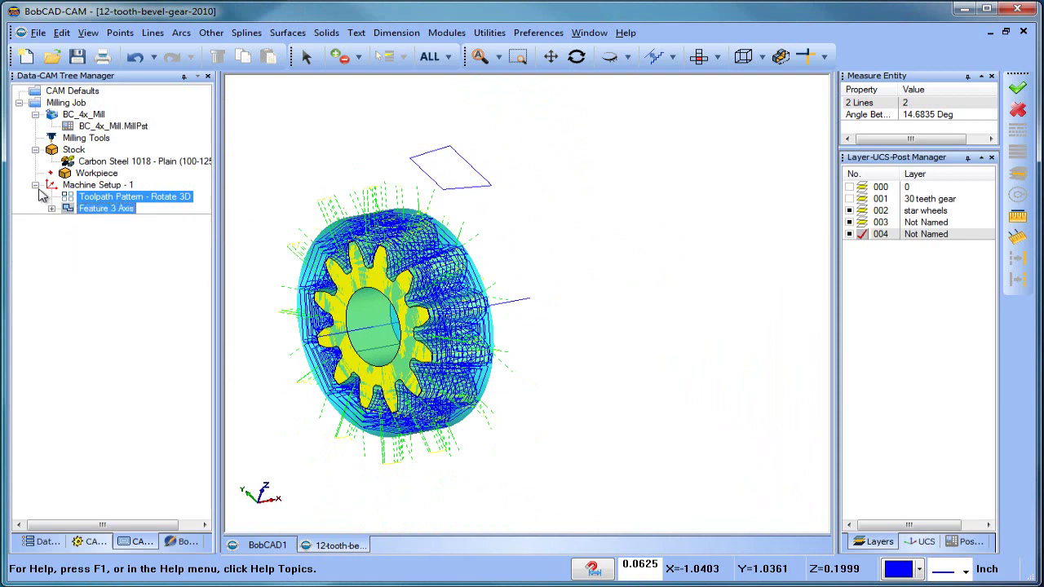
Insert a second machine setup in the milling job after Machine Setup - 1
left_click(35, 185)
right_click(98, 188)
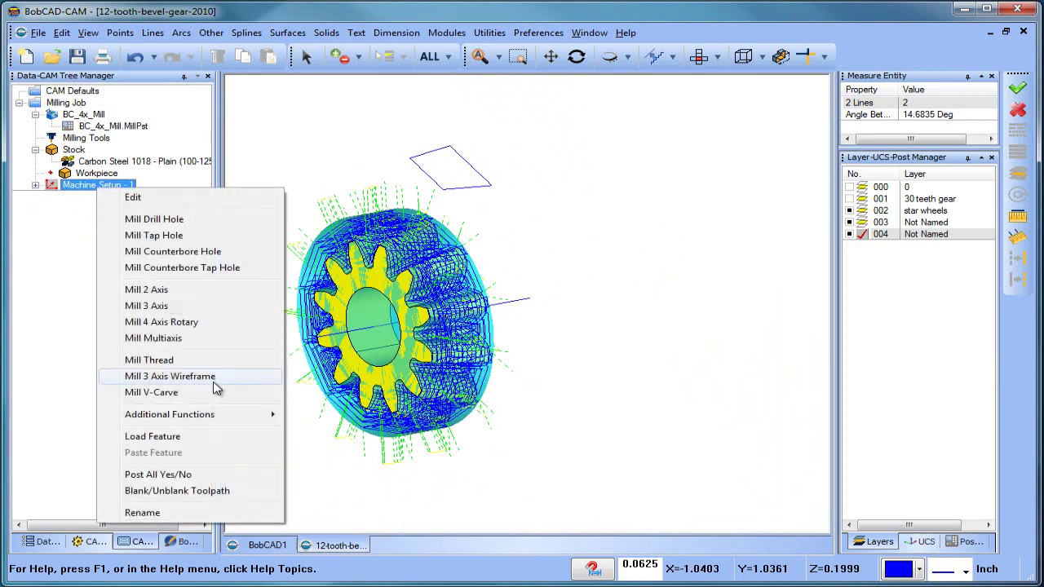
mouse_move(246, 416)
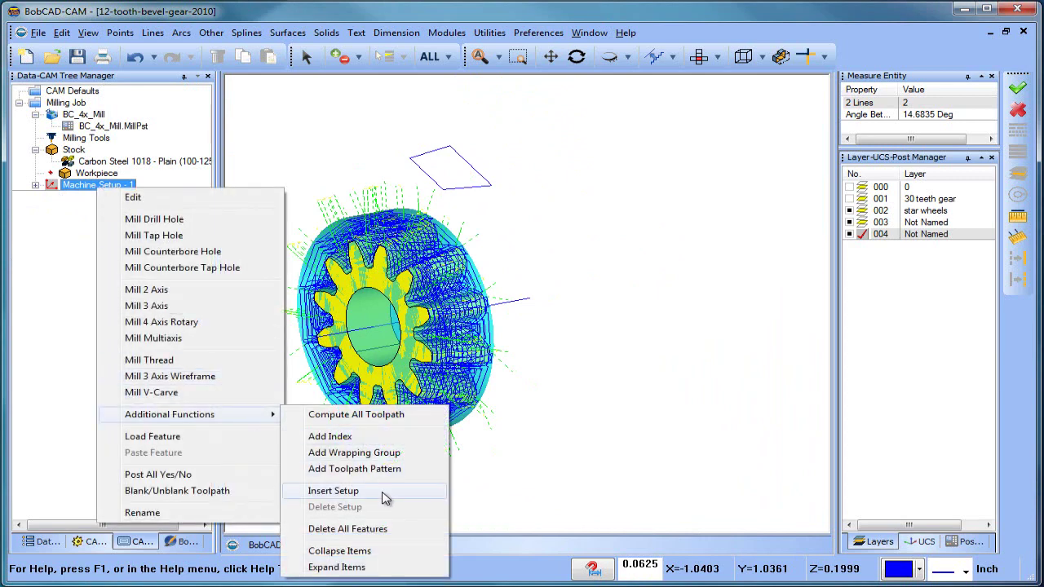
left_click(334, 490)
Edit Machine Setup - 2 to use an entered origin of X 0, Y 0, Z 0, checking its axes at the gear centre
right_click(118, 196)
left_click(150, 203)
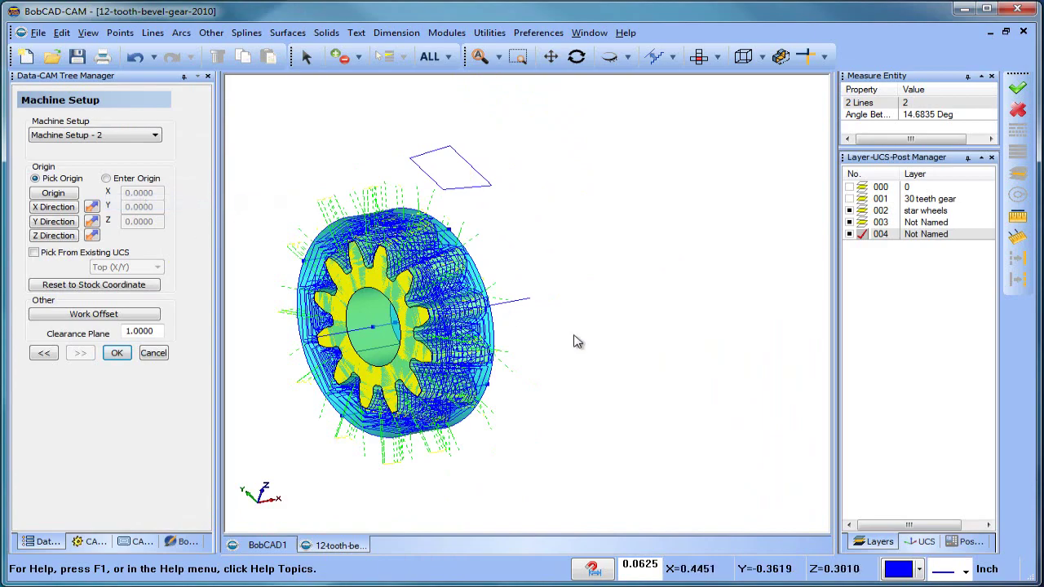
middle_click_drag(576, 343, 489, 342)
scroll(410, 340, "up", 3)
scroll(410, 340, "up", 5)
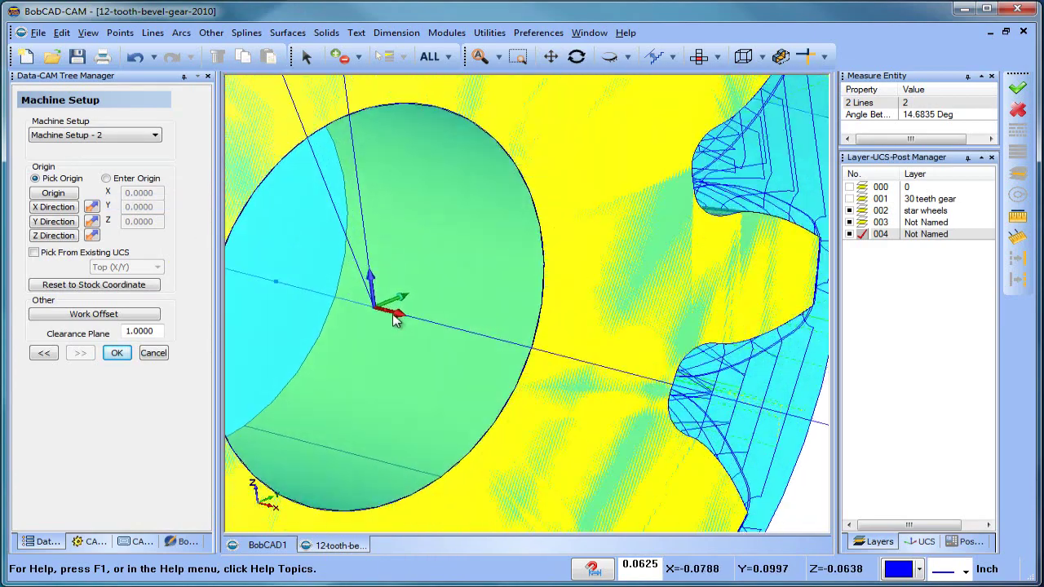
scroll(343, 306, "up", 1)
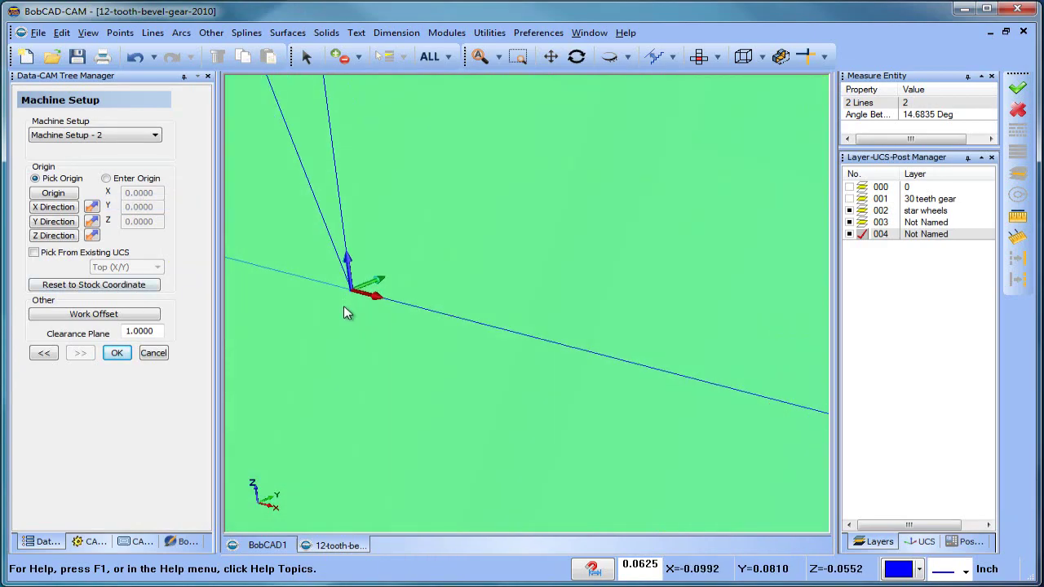
scroll(397, 303, "down", 8)
scroll(402, 314, "down", 1)
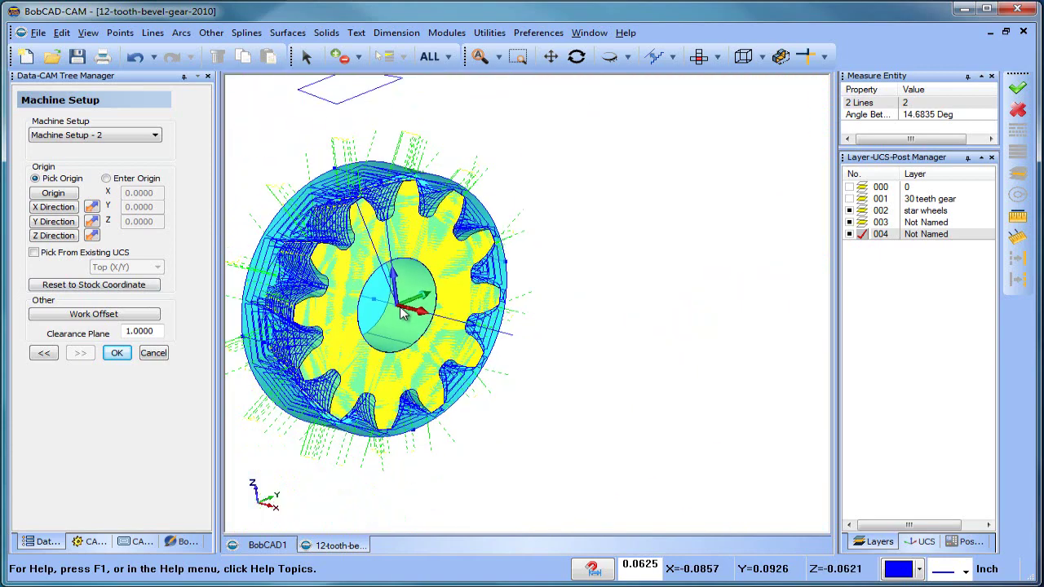
left_click(114, 178)
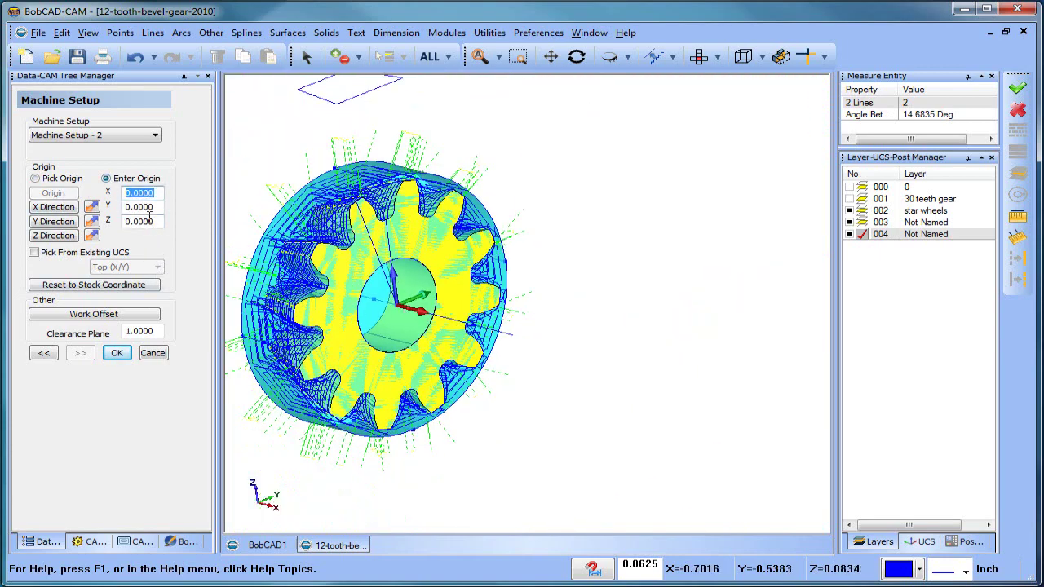
left_click(116, 355)
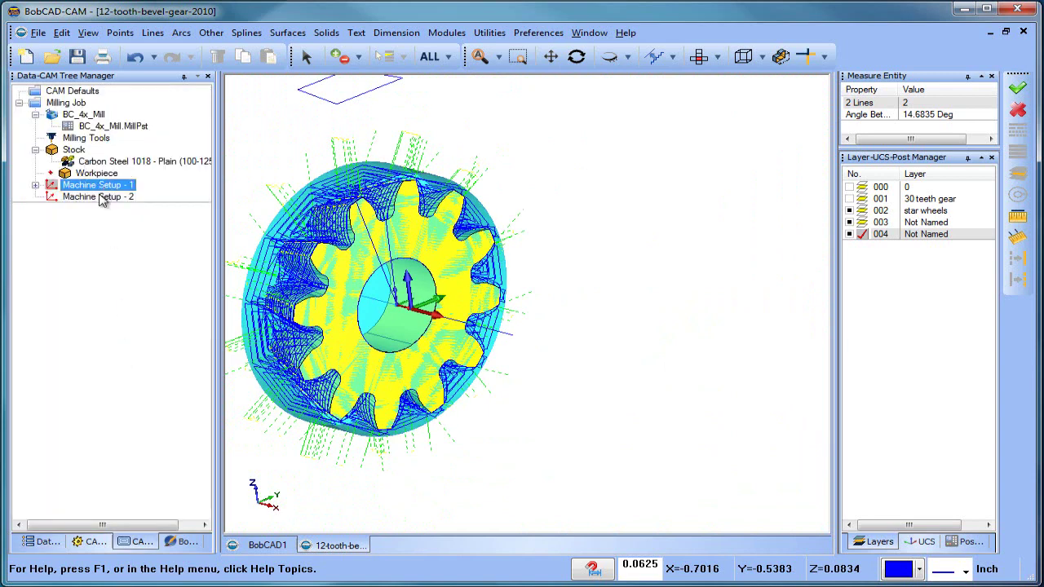
Add a Mill 4 Axis Rotary feature to Machine Setup - 2 with the gear model as its geometry
left_click(101, 198)
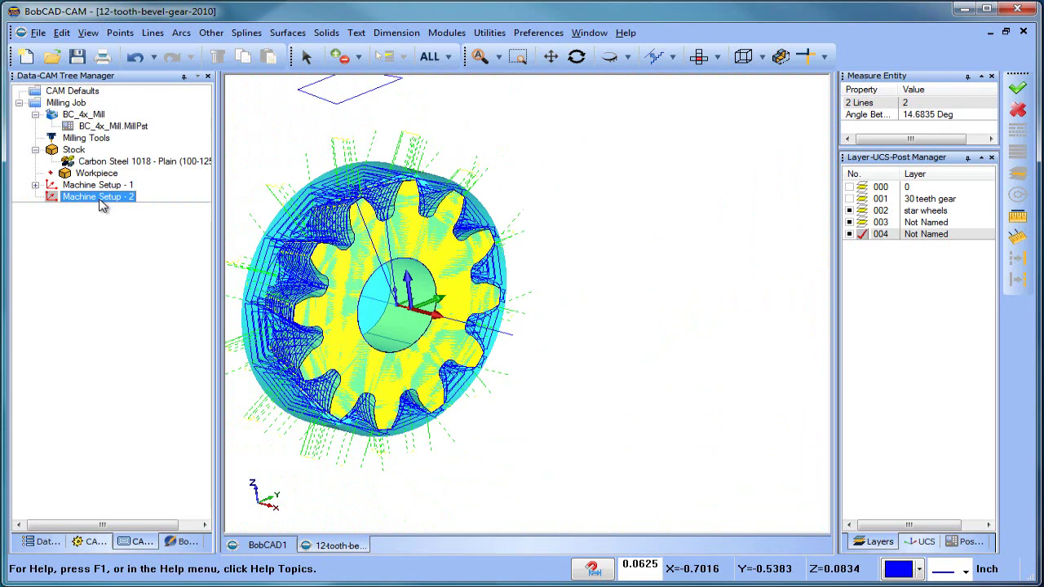
right_click(101, 198)
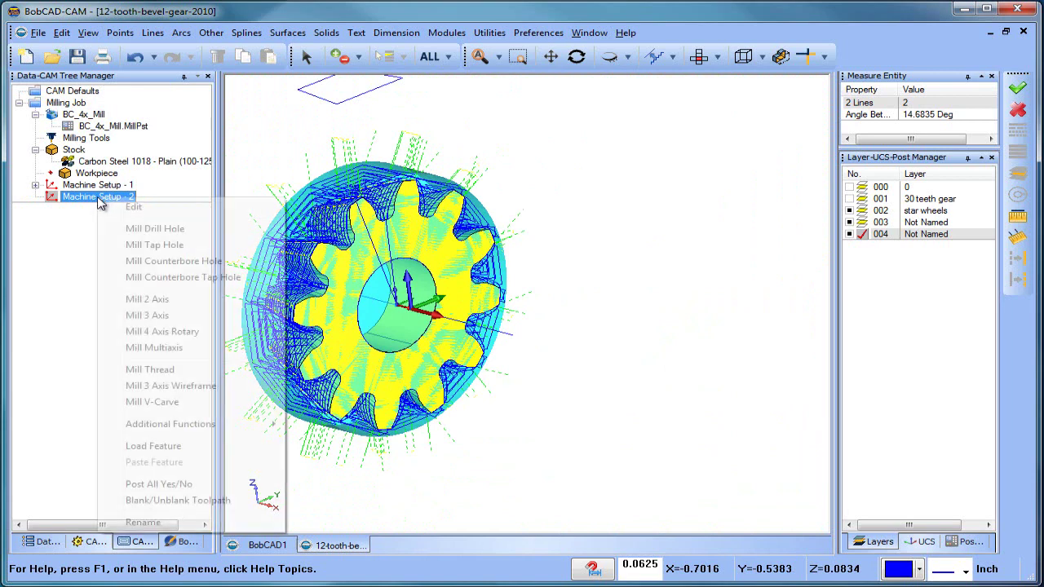
left_click(162, 331)
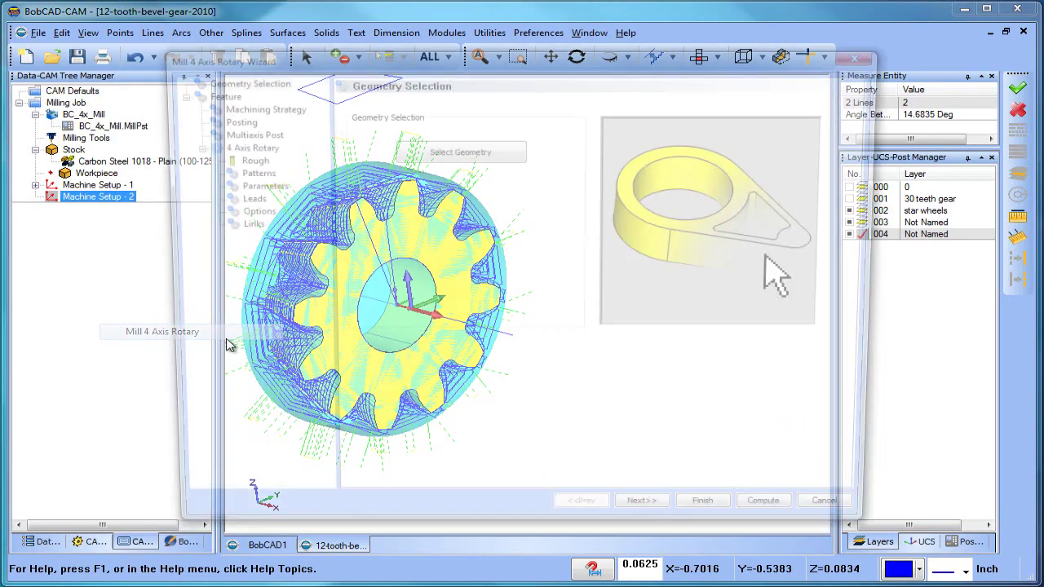
left_click(445, 153)
left_click(520, 236)
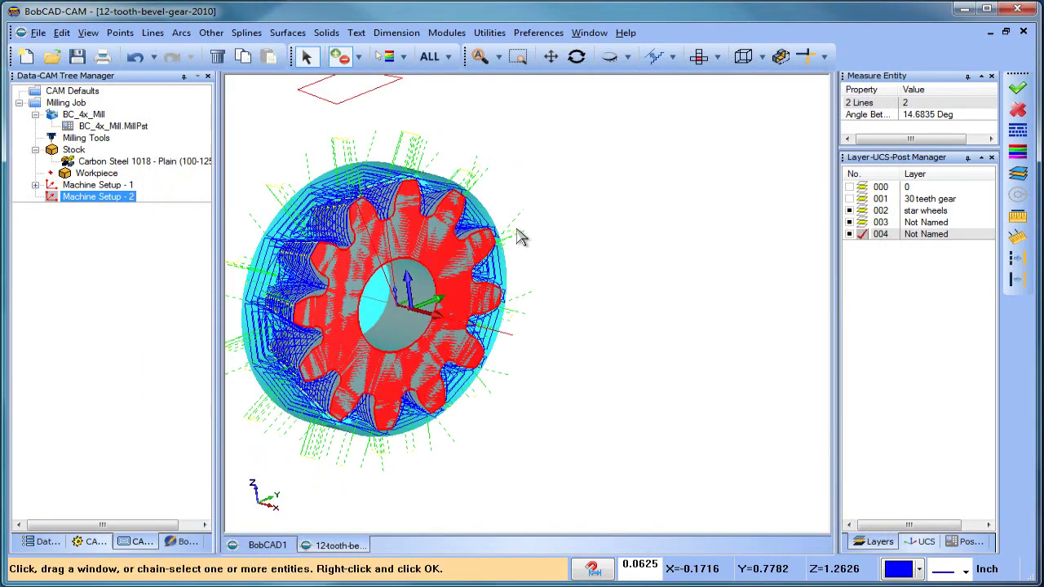
right_click(543, 245)
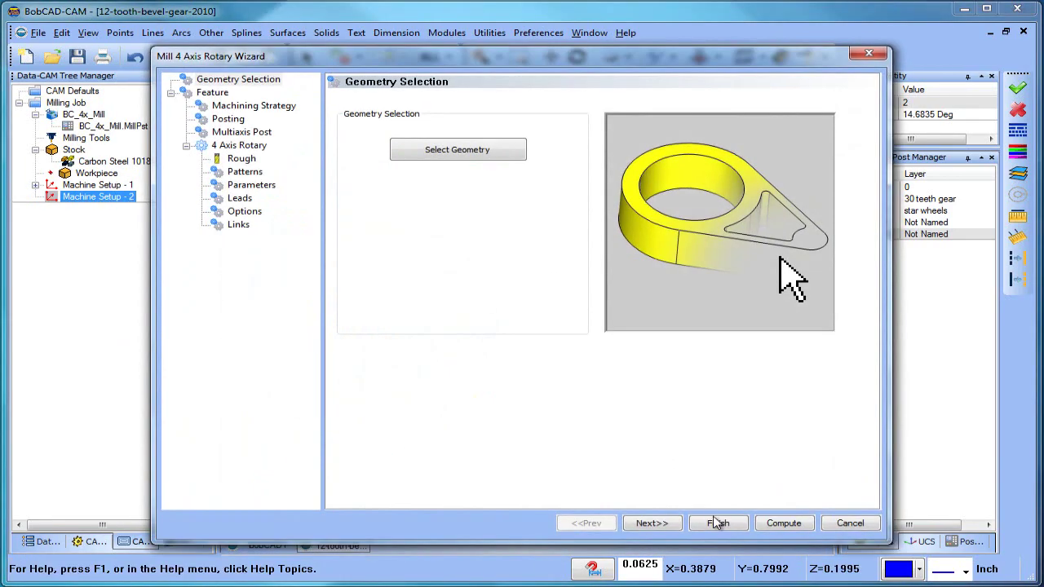
Keep the 4 Axis Rotary strategy and define its rough tool with a 0.0625 diameter and a .0625/2 corner radius
left_click(653, 523)
left_click(270, 109)
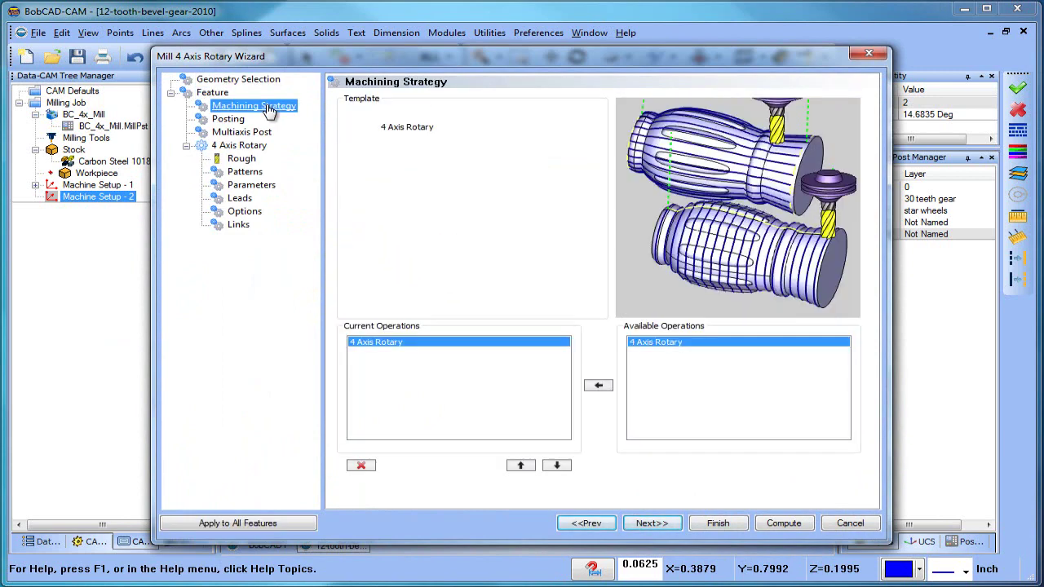
left_click(245, 159)
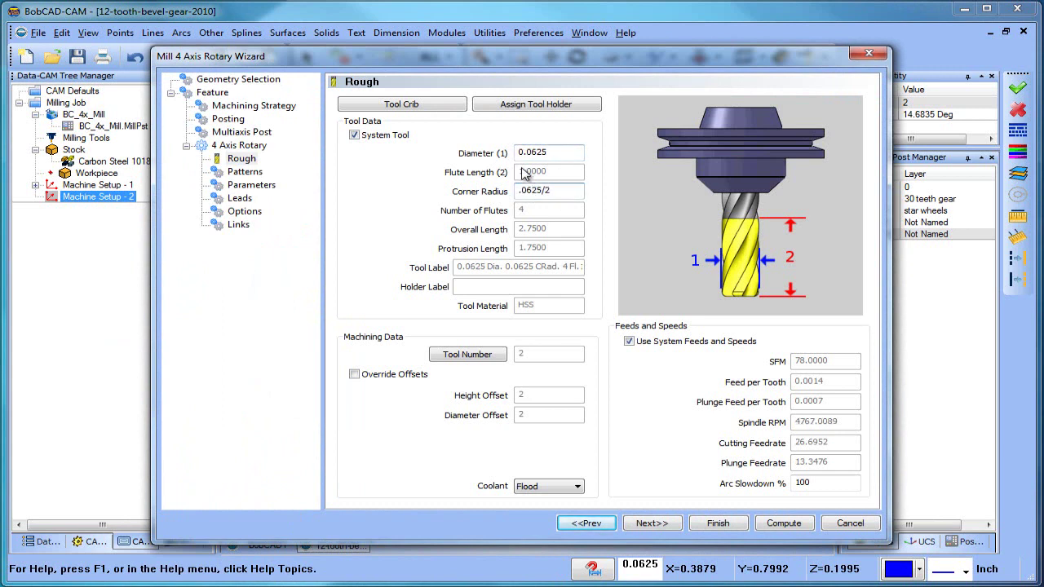
Set the rotary cut pattern style to Around, with zig cutting about the X axis
left_click(245, 172)
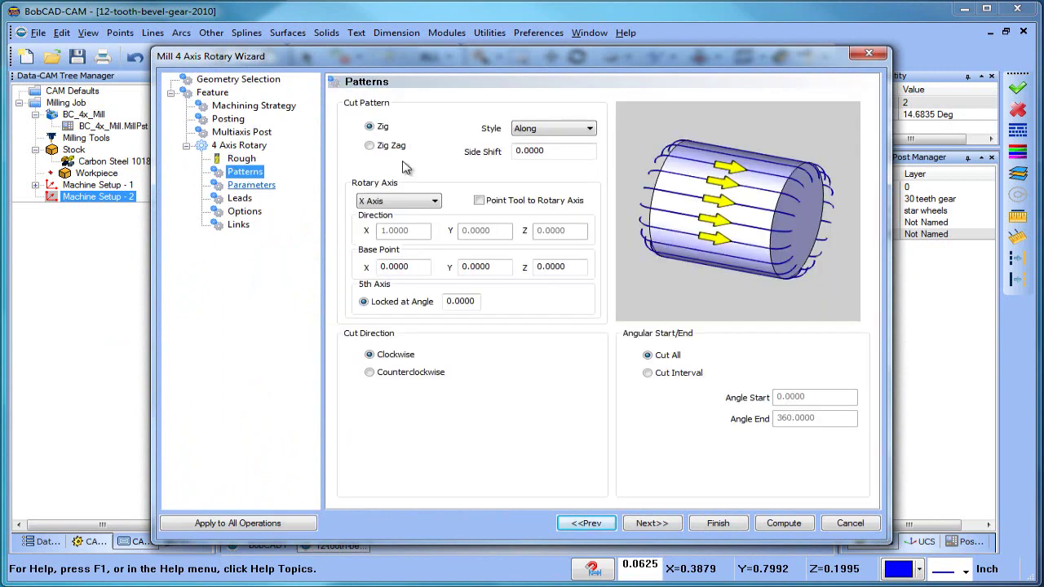
left_click(547, 132)
left_click(548, 152)
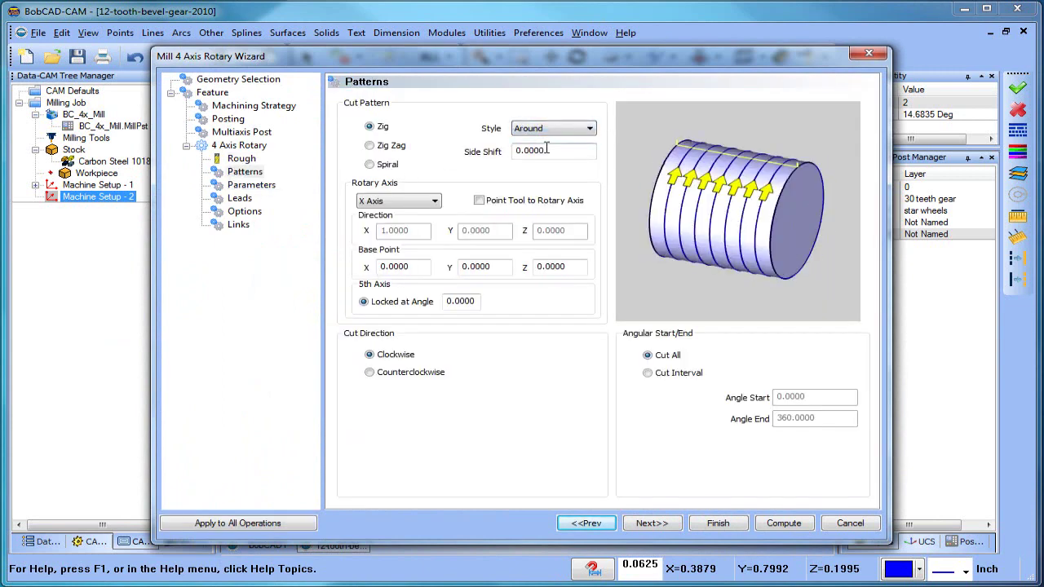
Use a 0.0100 stepover, 0.0005 machining tolerance and Follow links, and compute the 4 Axis Rotary toolpath
left_click(253, 185)
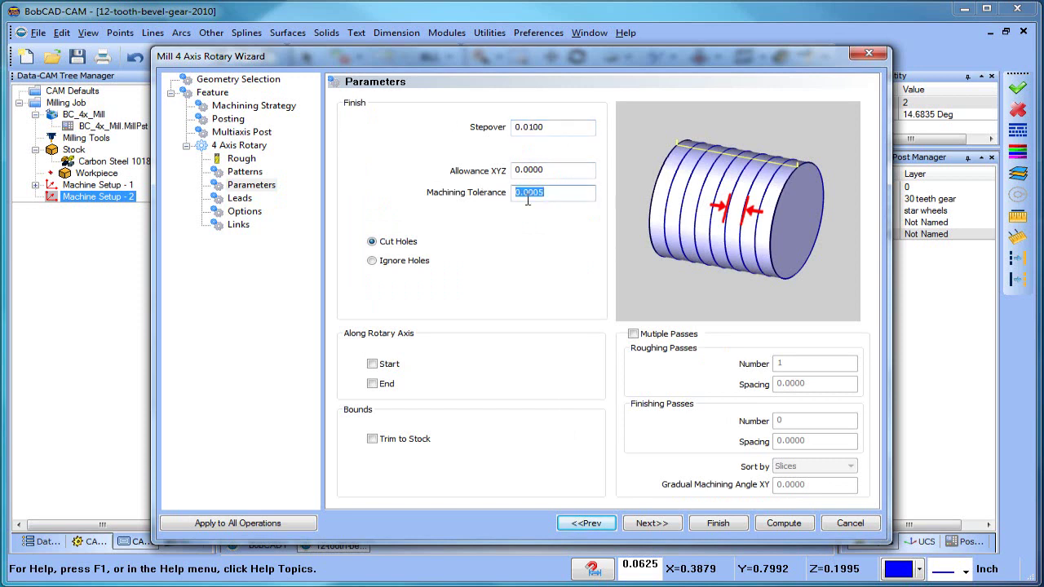
left_click(243, 199)
left_click(238, 224)
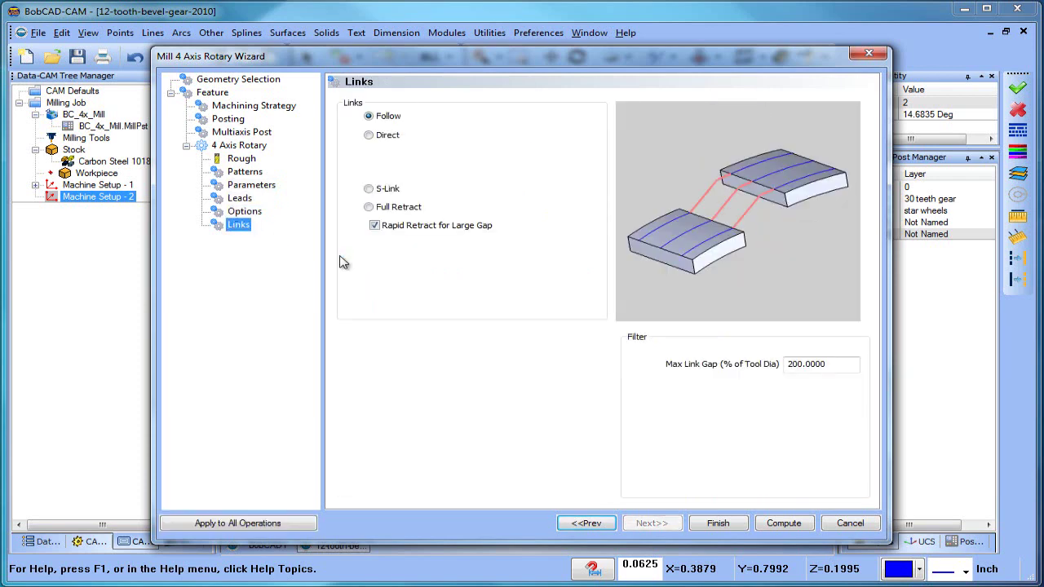
left_click(781, 523)
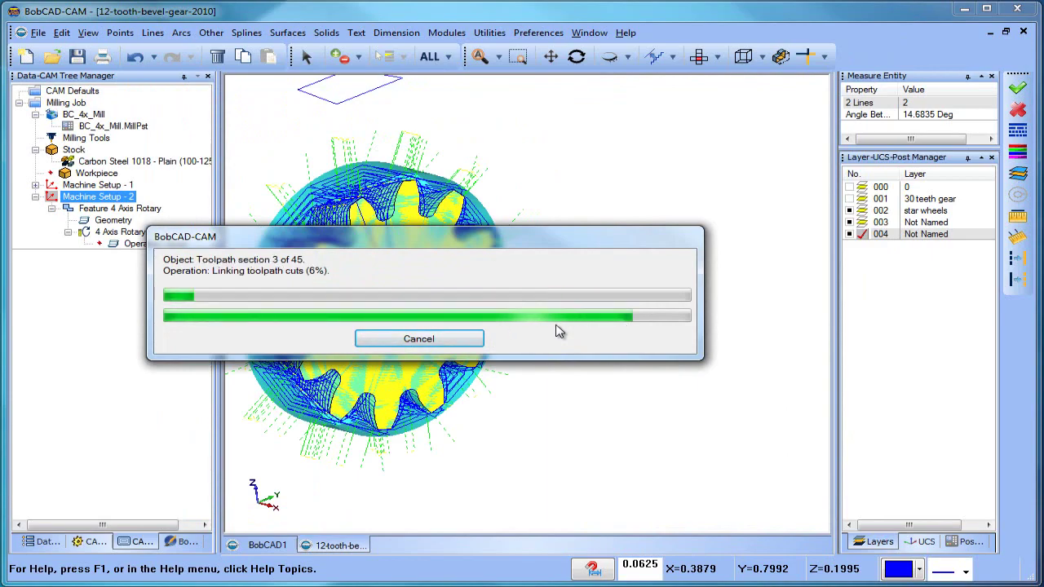
Blank all toolpaths of Machine Setup - 1 and inspect the rotary toolpath on the gear teeth
middle_click_drag(369, 352, 498, 358)
left_click(129, 245)
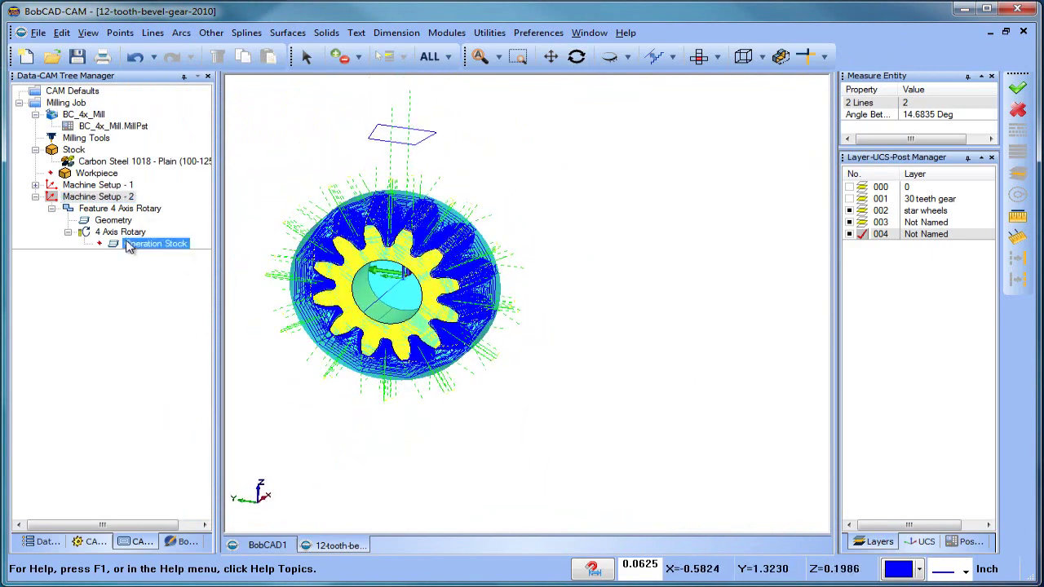
left_click(35, 186)
right_click(94, 188)
left_click(181, 490)
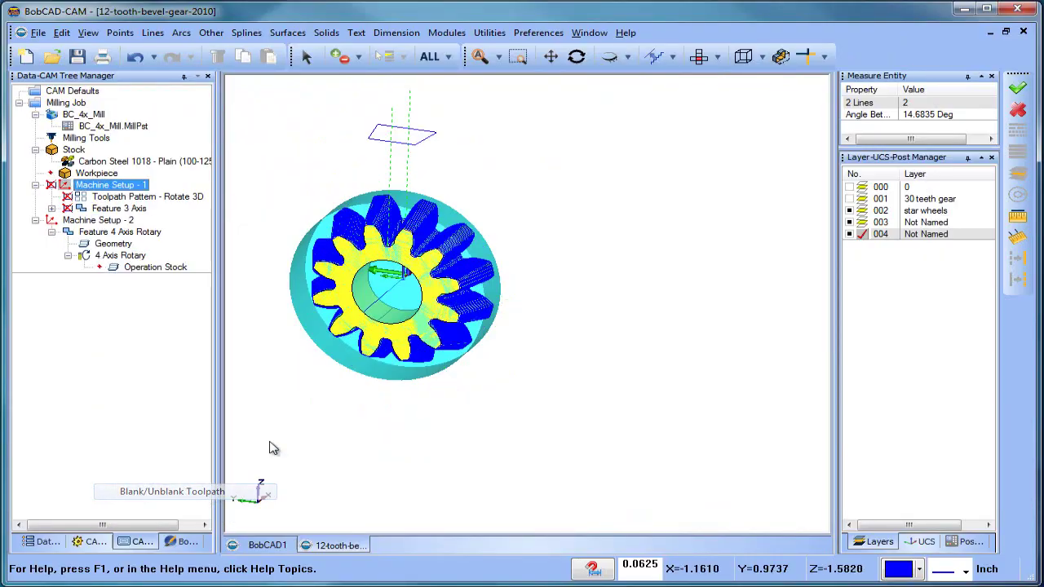
scroll(485, 303, "up", 5)
middle_click_drag(485, 303, 536, 292)
scroll(471, 308, "down", 5)
scroll(535, 291, "down", 3)
Open the machining simulation of the rotary toolpath and hide the toolpath lines
left_click(447, 33)
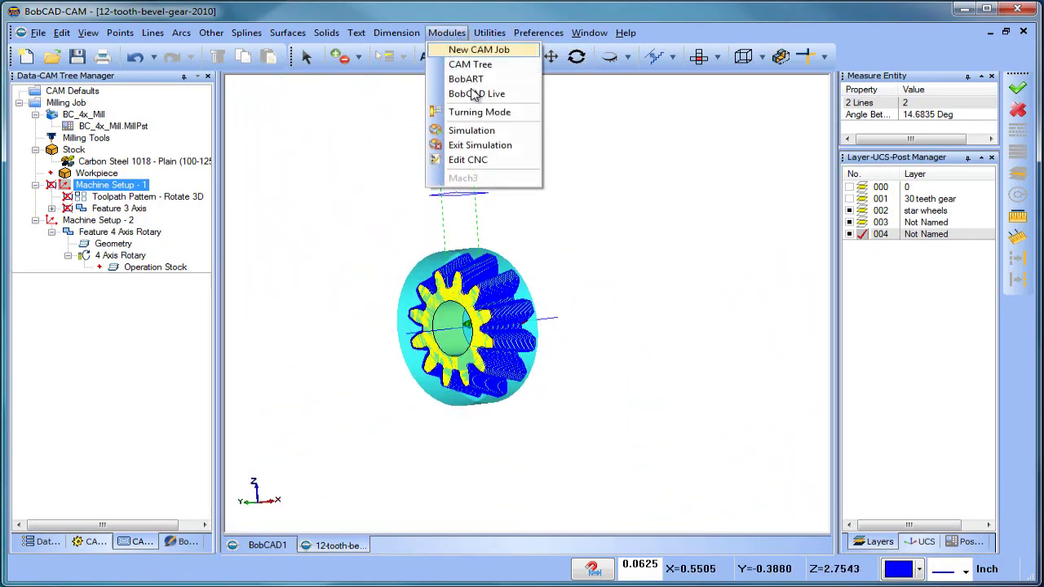
left_click(477, 130)
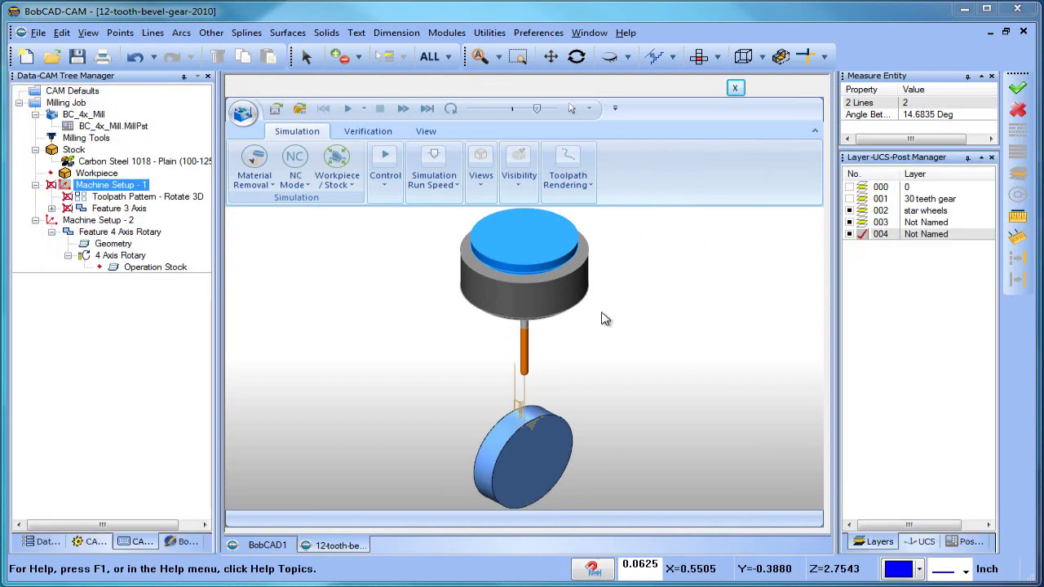
scroll(587, 391, "down", 2)
scroll(577, 384, "up", 4)
mouse_move(566, 389)
middle_mouse_down()
mouse_move(663, 380)
mouse_move(561, 387)
middle_mouse_up()
left_click(527, 200)
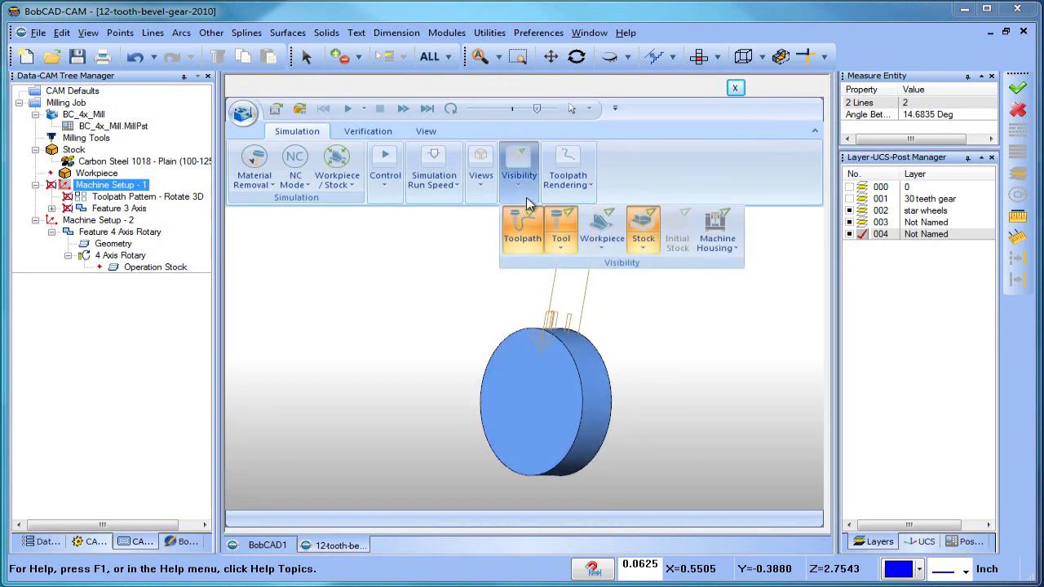
left_click(524, 241)
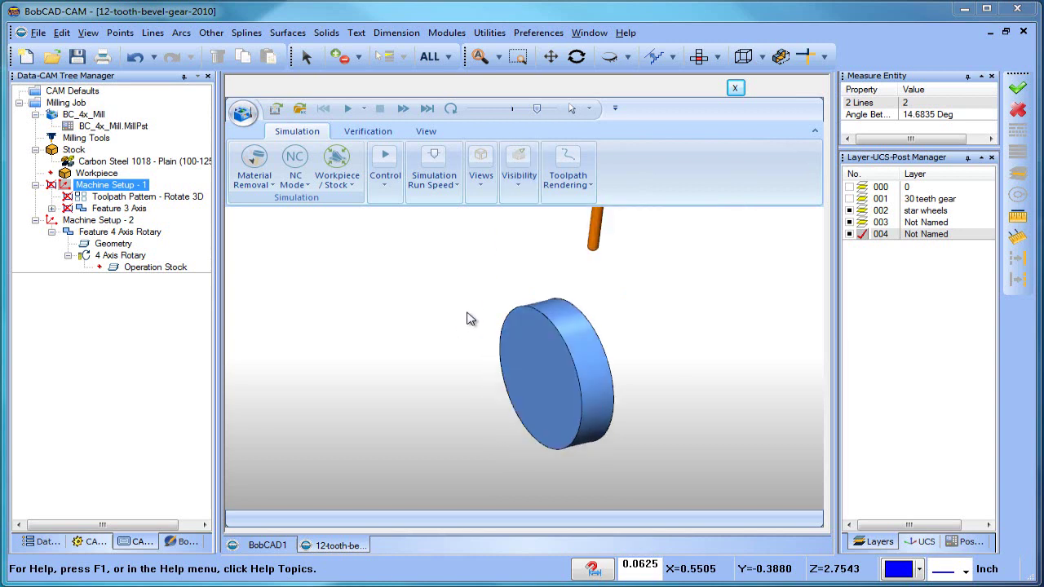
Run the rotary cut simulation, inspect the machined teeth from close up and raise the run speed slightly
left_click(386, 183)
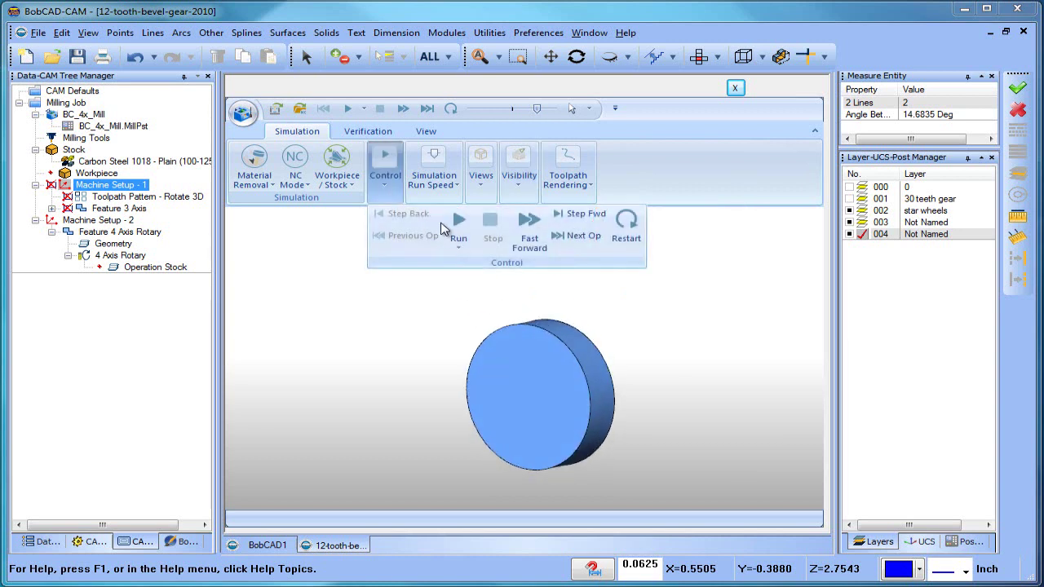
left_click(454, 226)
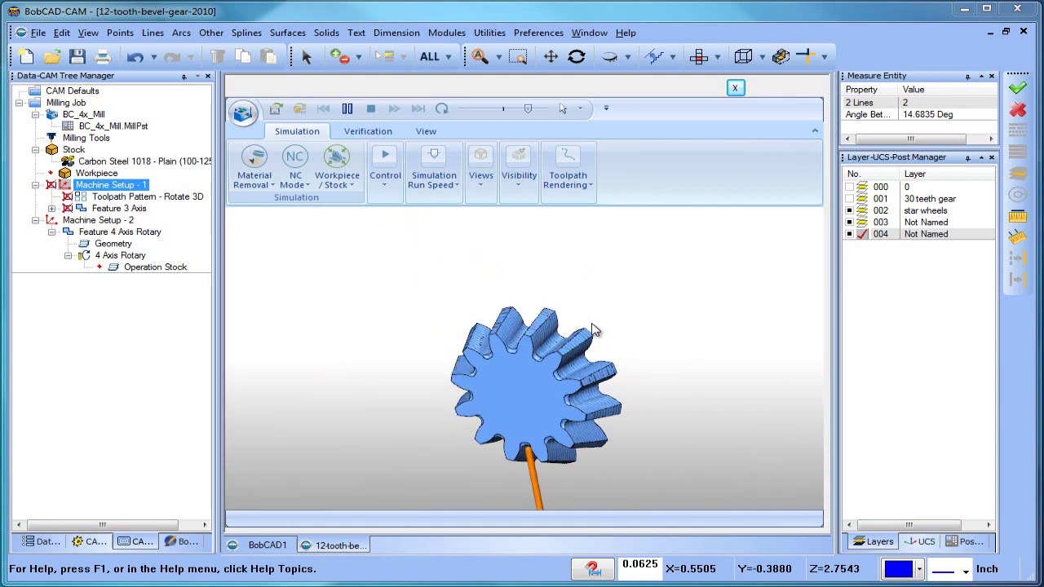
scroll(538, 359, "up", 5)
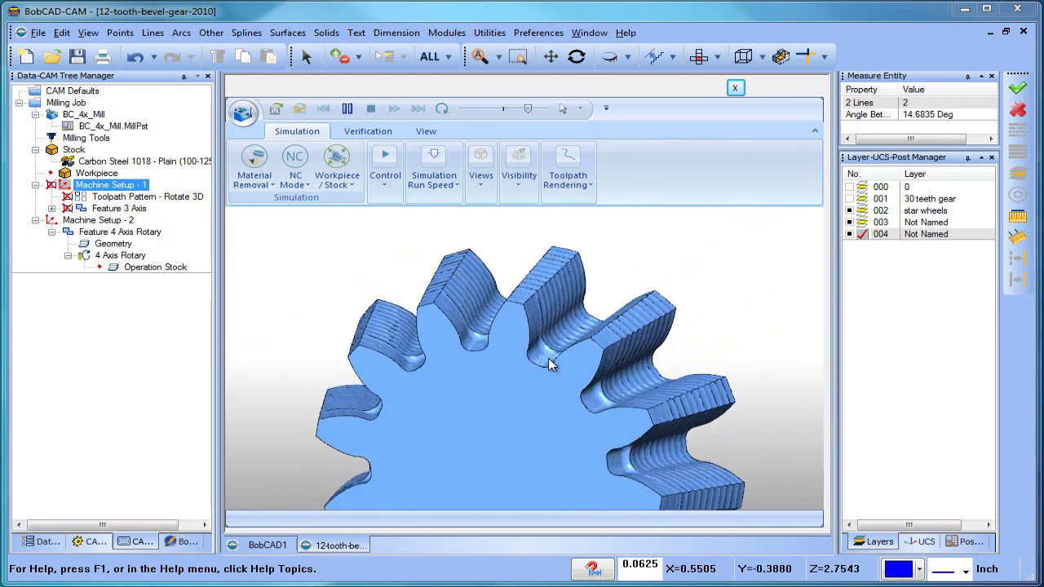
scroll(548, 358, "down", 5)
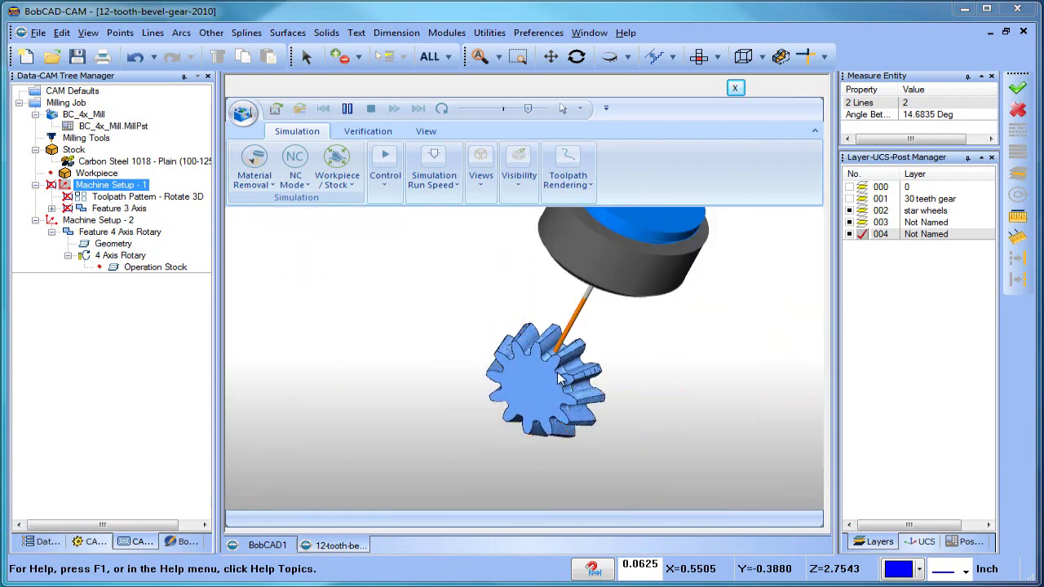
left_click_drag(528, 110, 534, 113)
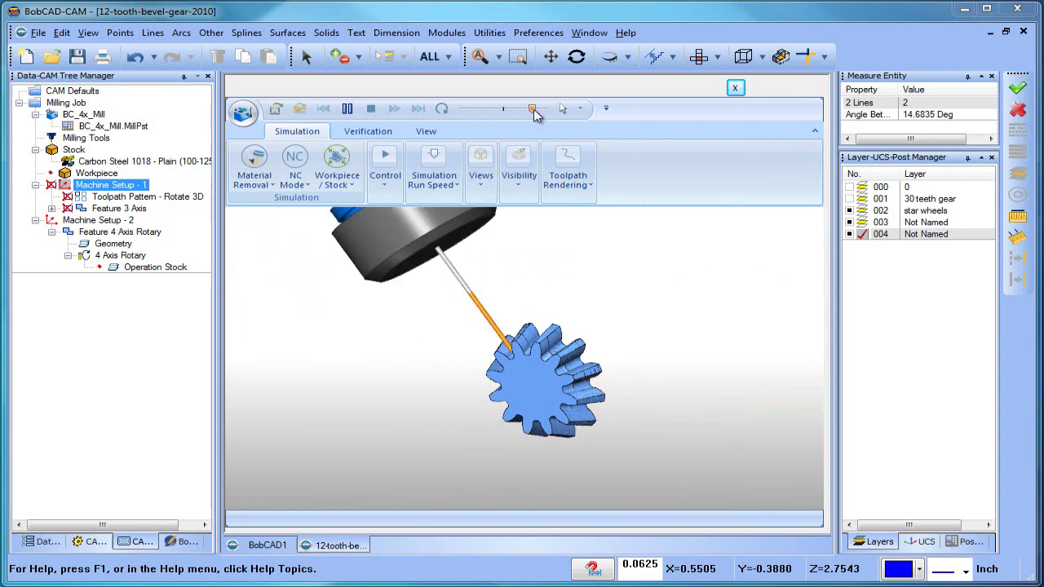